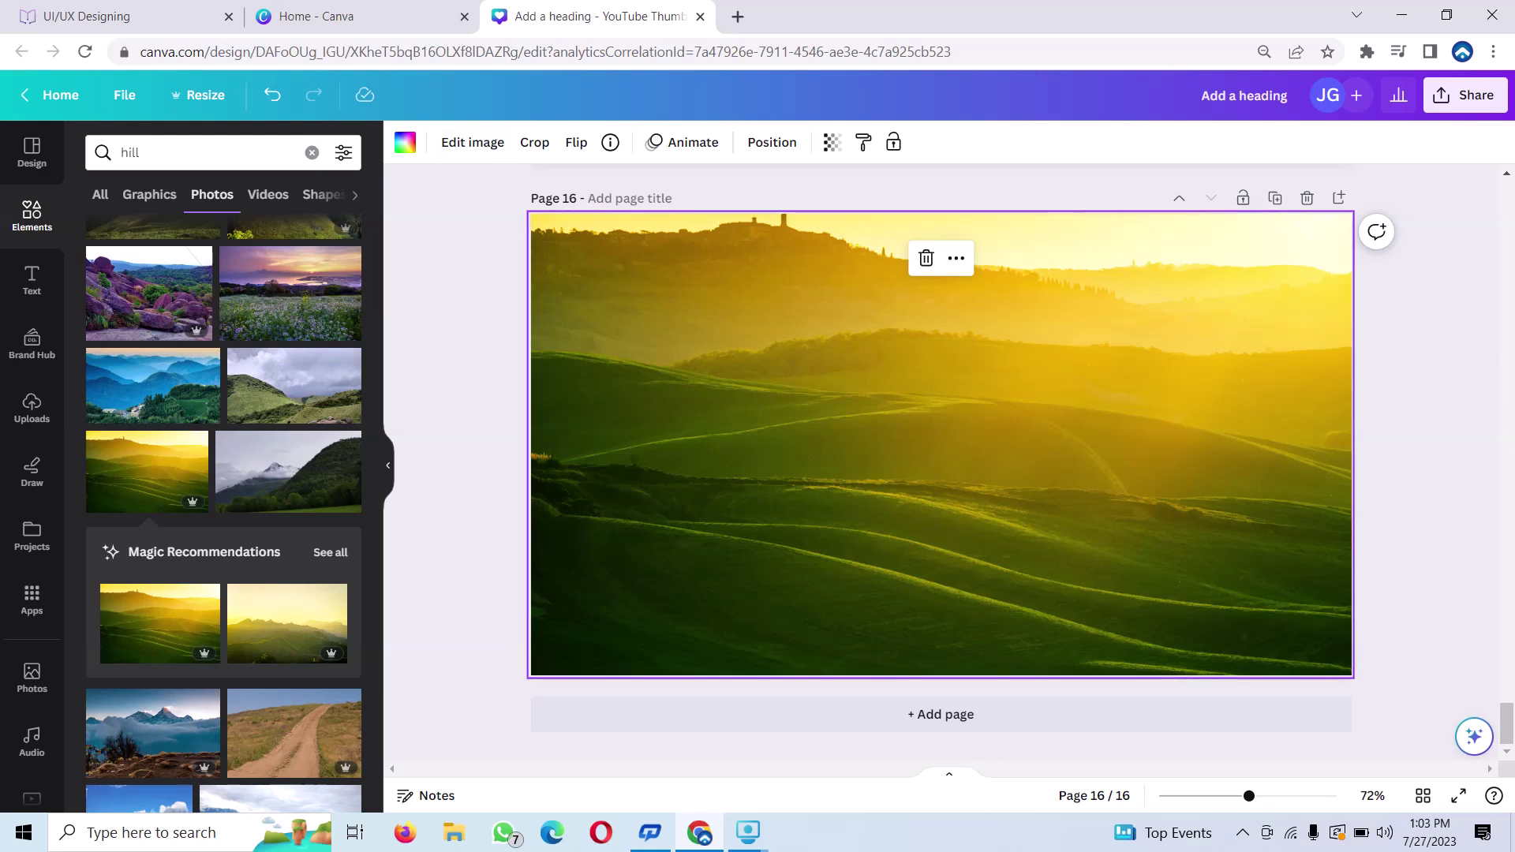
Open the Duotone presets in Edit image for the rolling-hills photo.
left_click(472, 142)
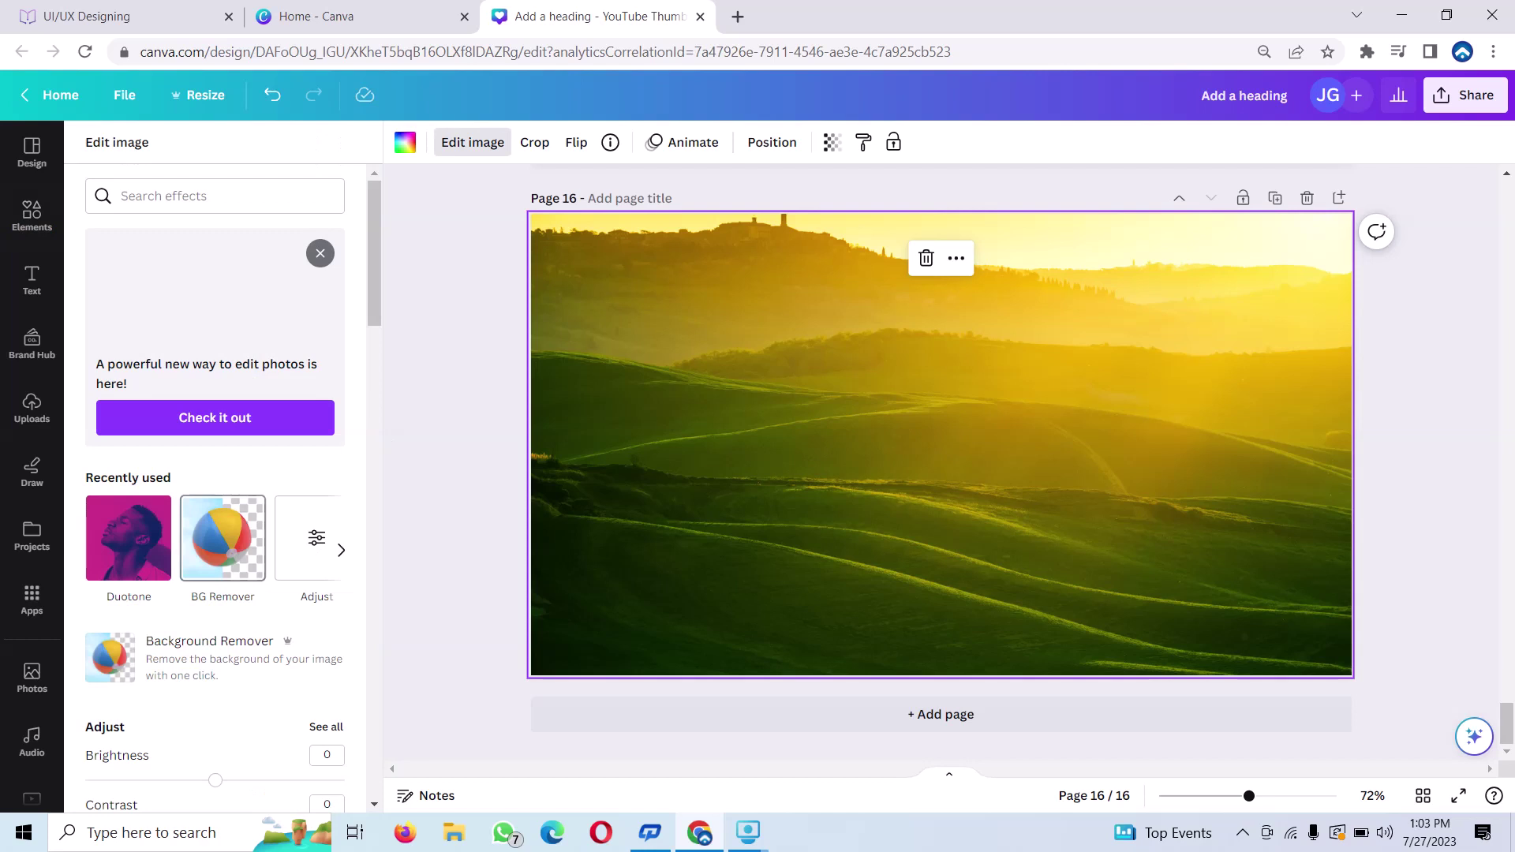
left_click(128, 537)
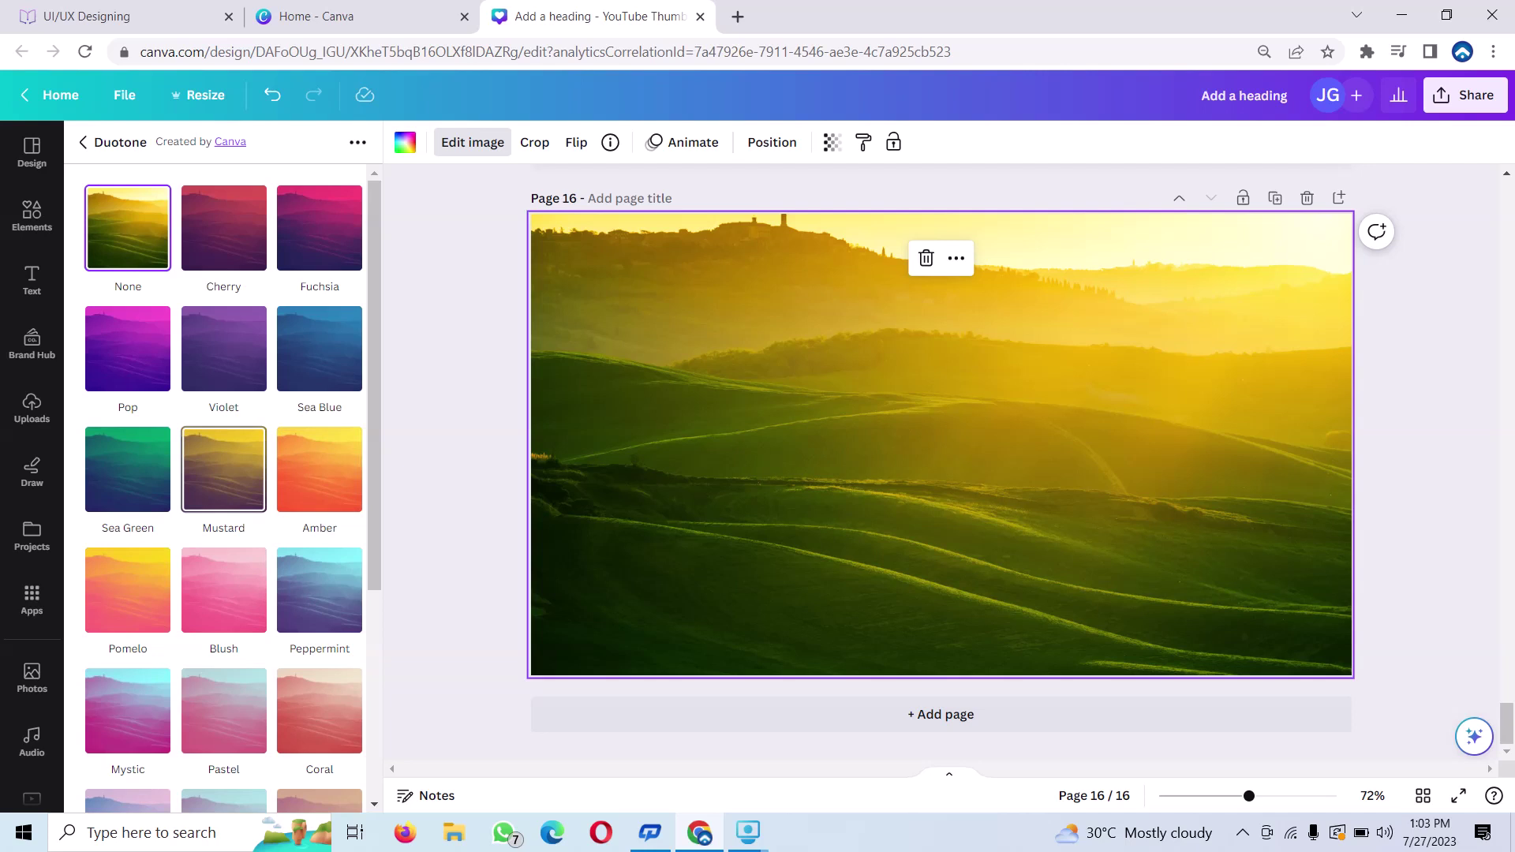
Apply the Mustard duotone to the hills photo and leave the presets.
left_click(224, 470)
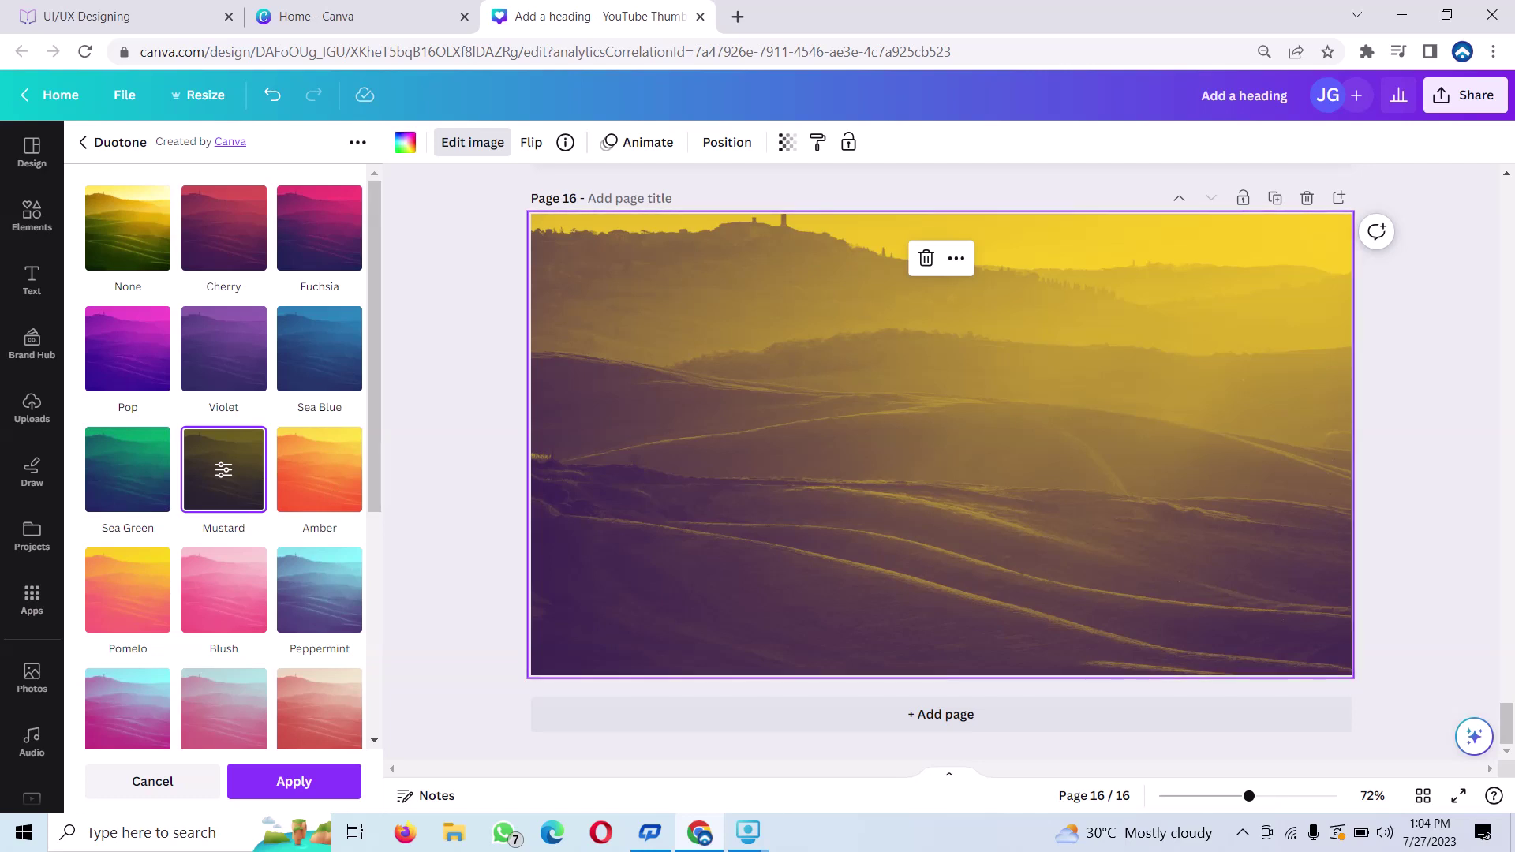
scroll(223, 457, "down", 2)
scroll(223, 458, "down", 2)
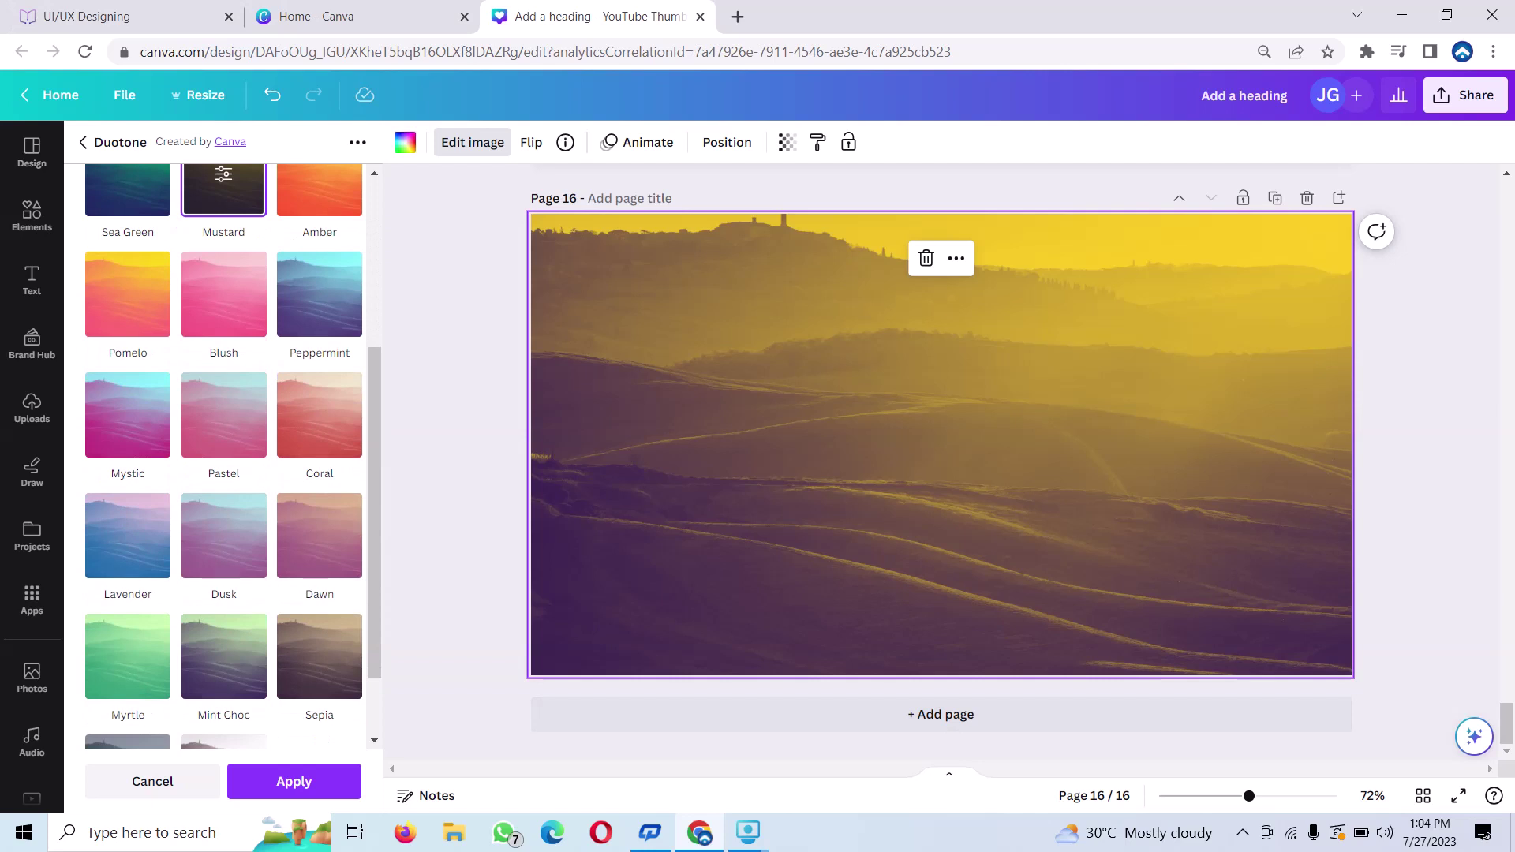
left_click(82, 142)
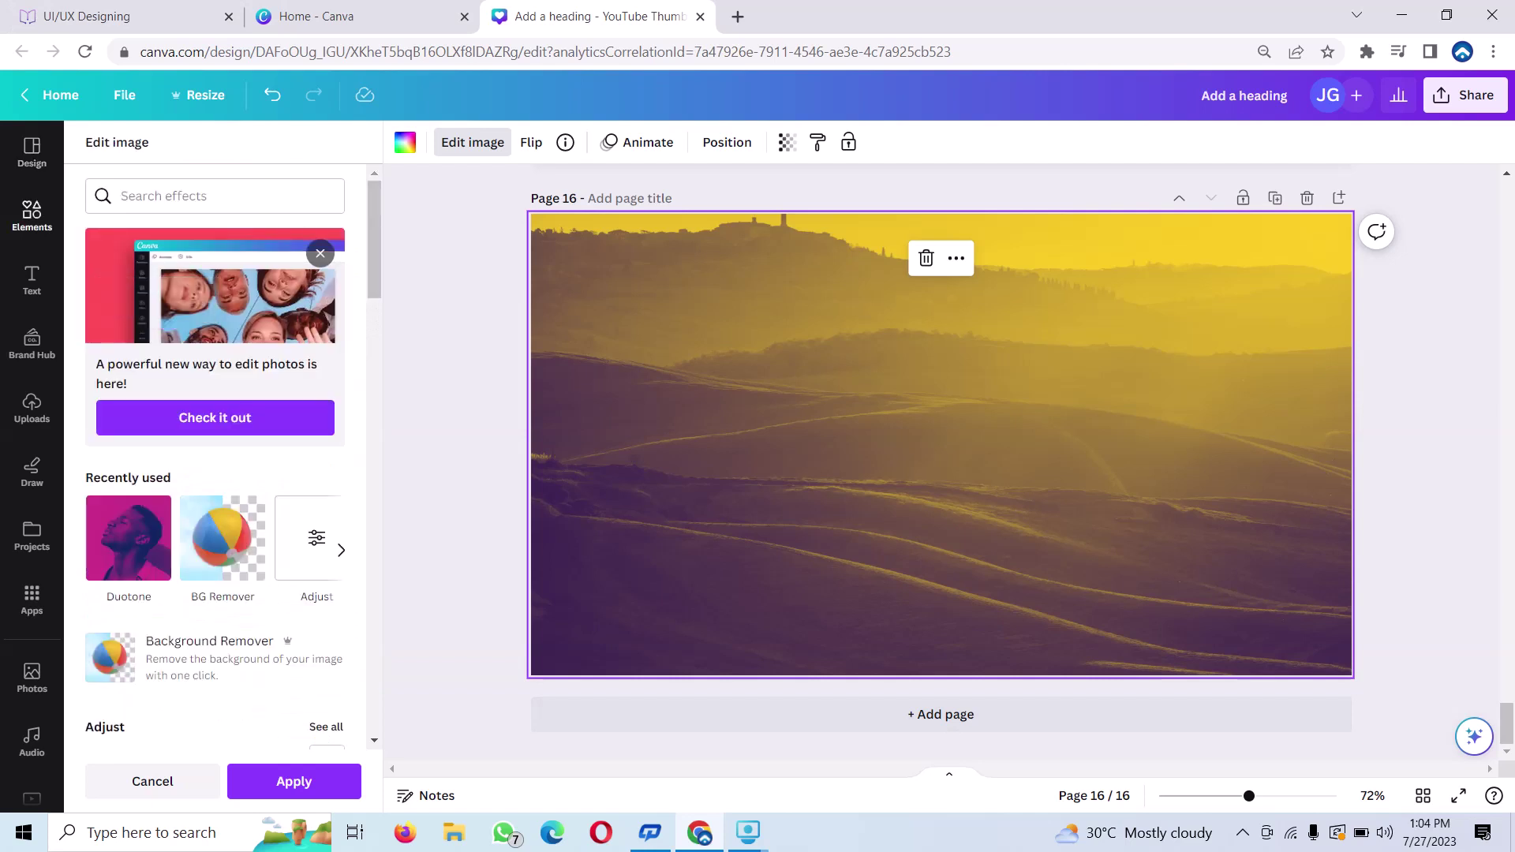
left_click(294, 781)
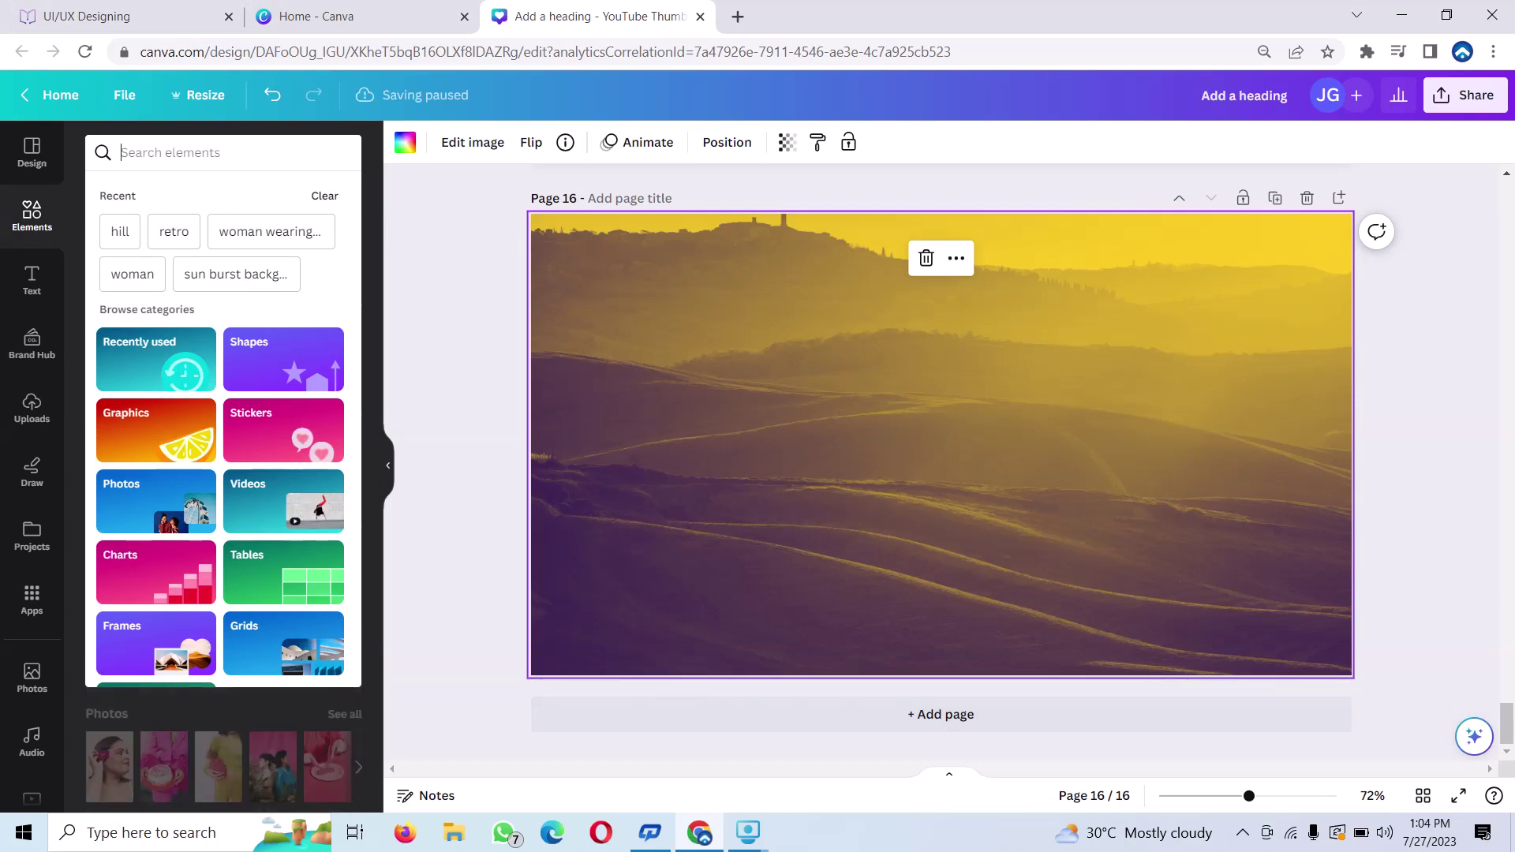
Search Elements for 'painting background'.
type("su")
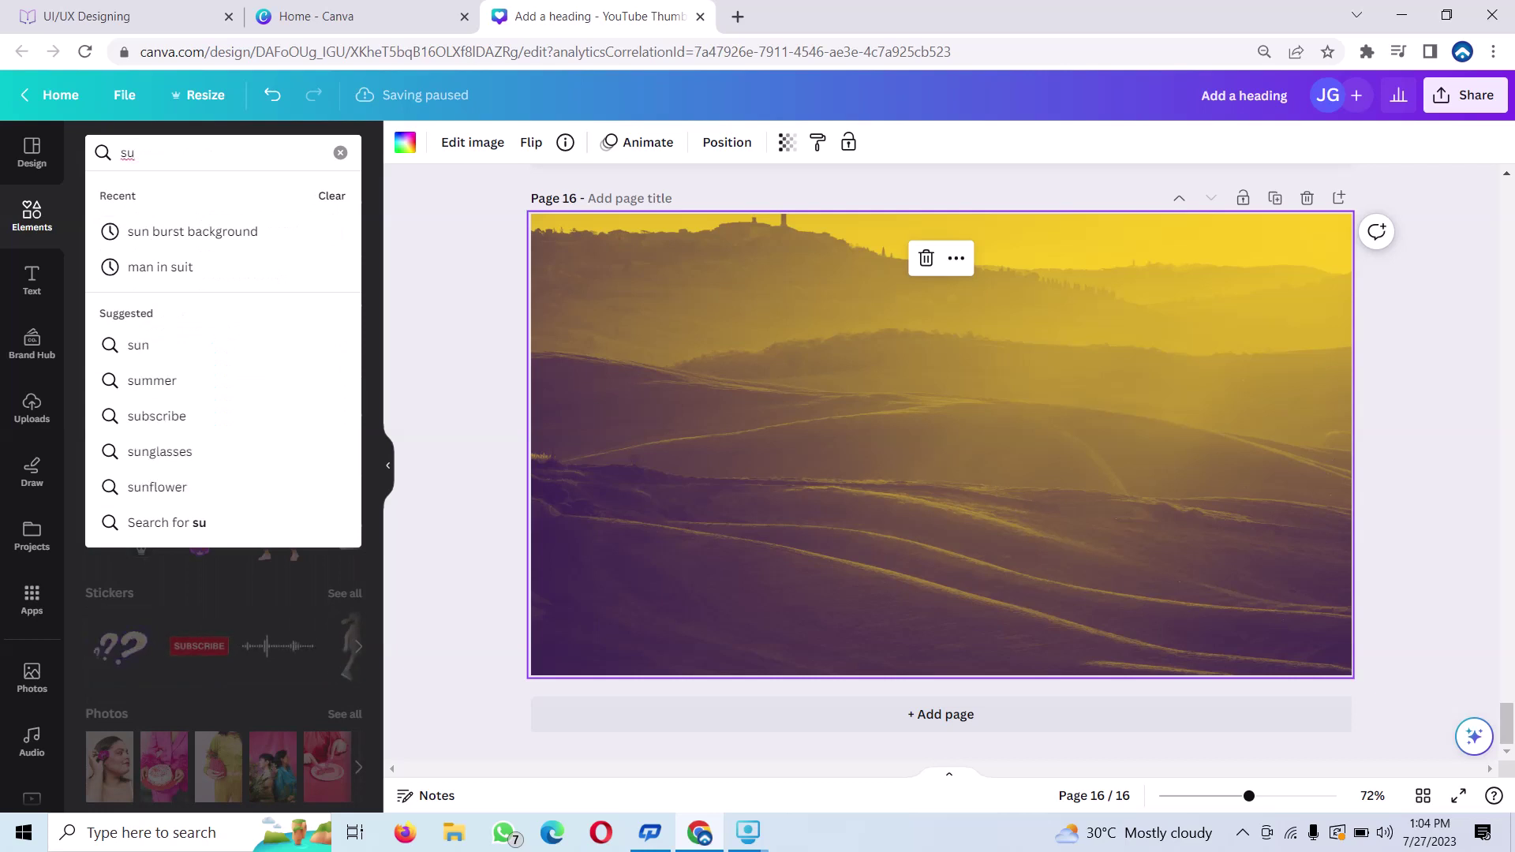
key("BackSpace")
key("BackSpace")
type("ba")
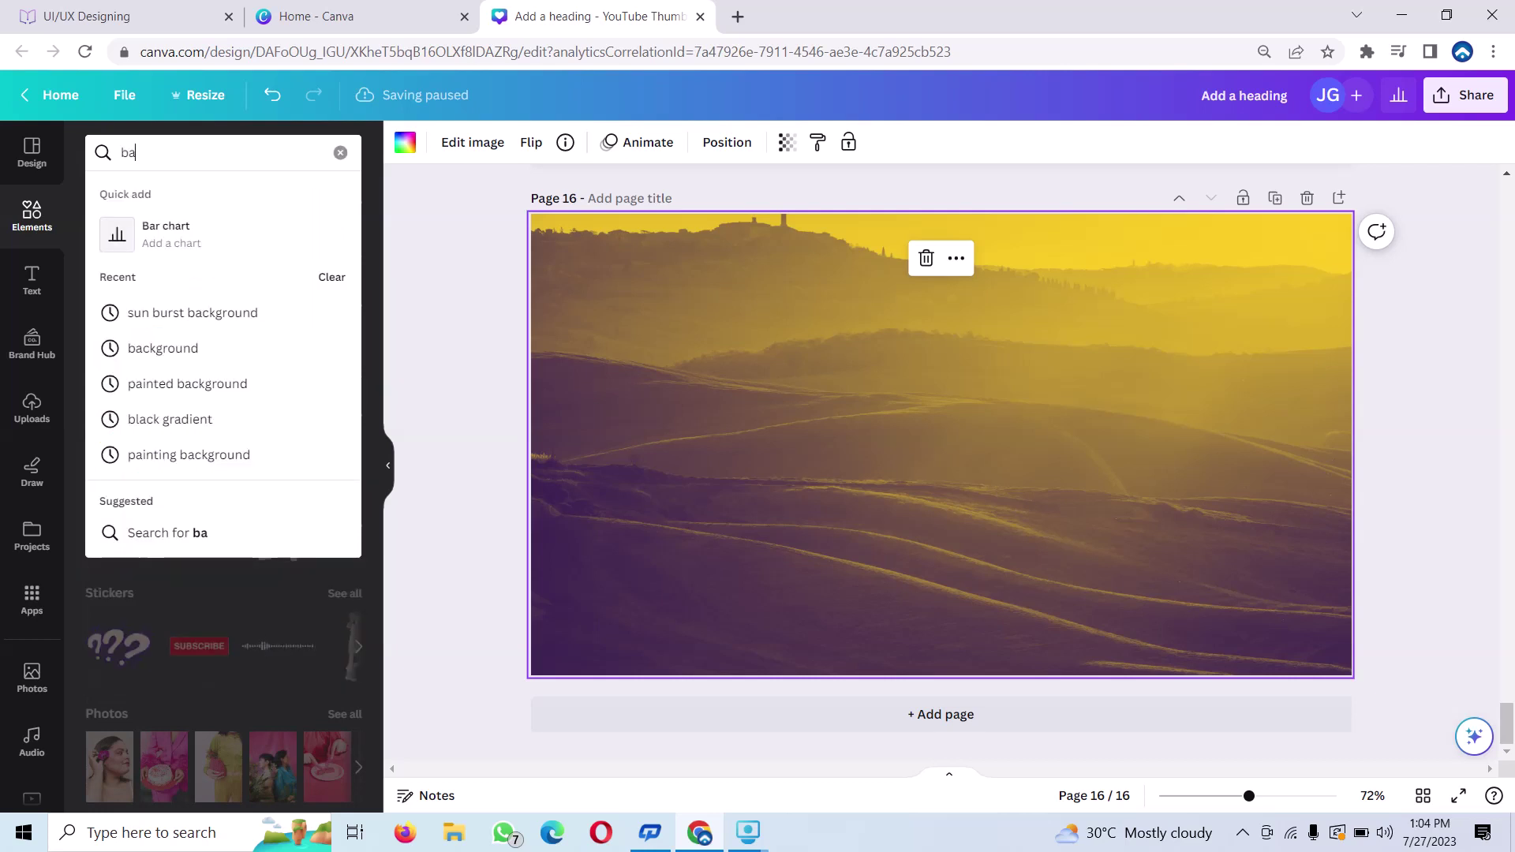
type("cj")
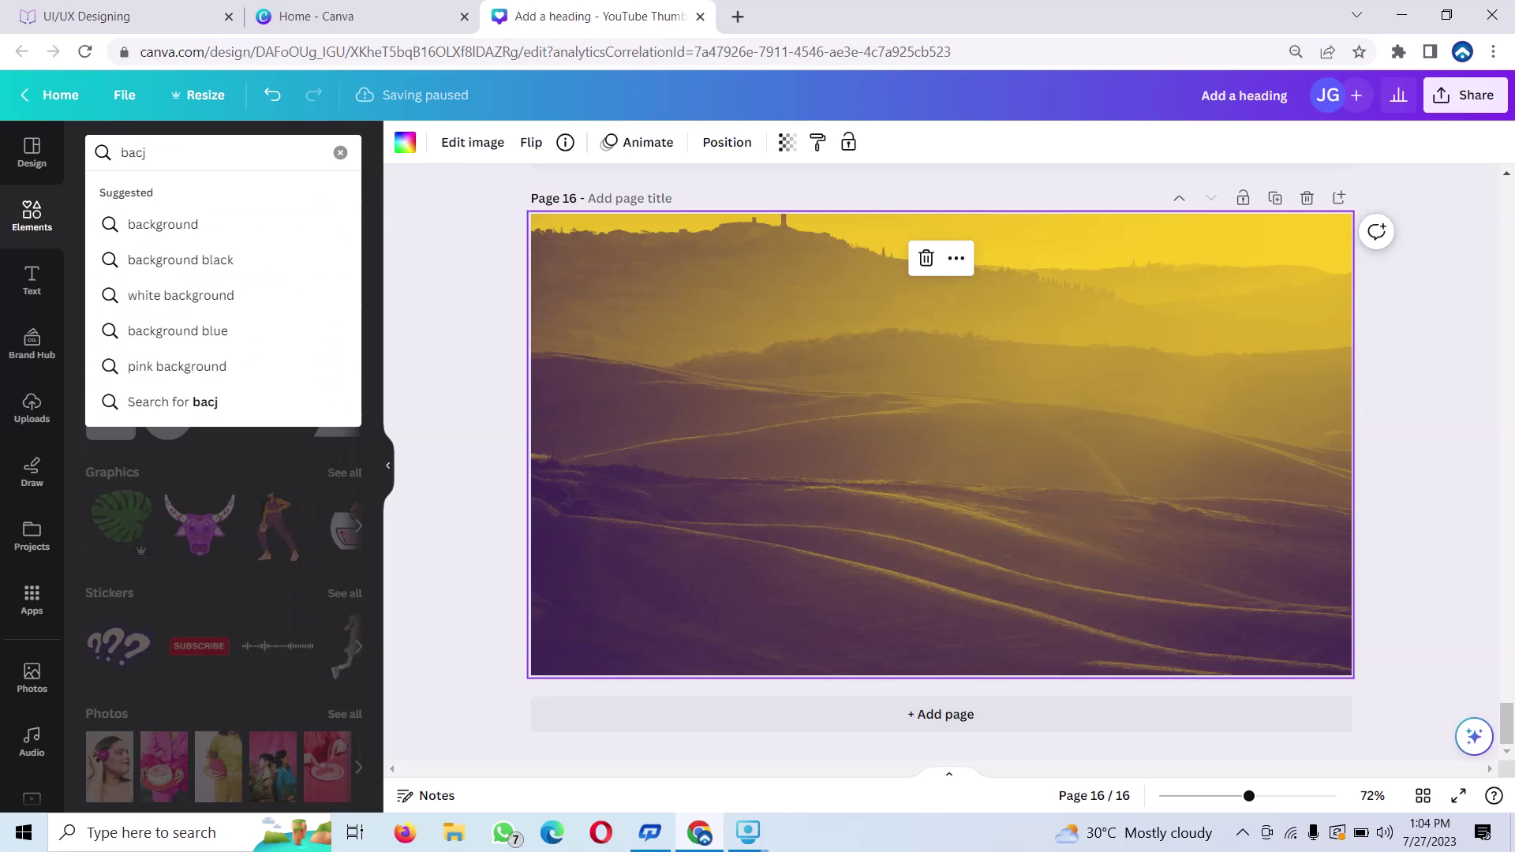
key("BackSpace")
type("k")
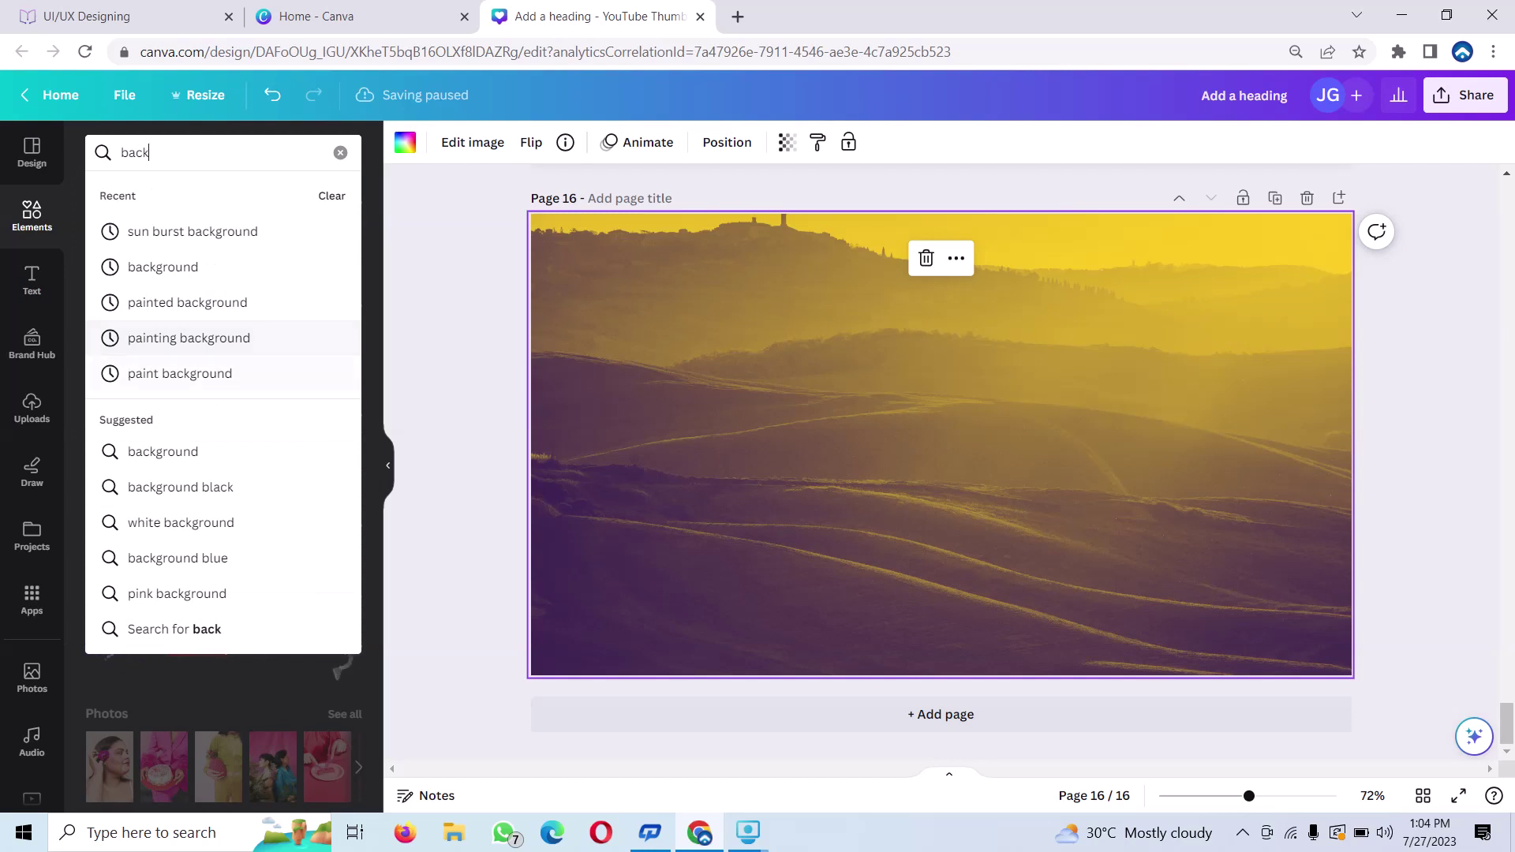
key("Down")
key("Up")
key("Up")
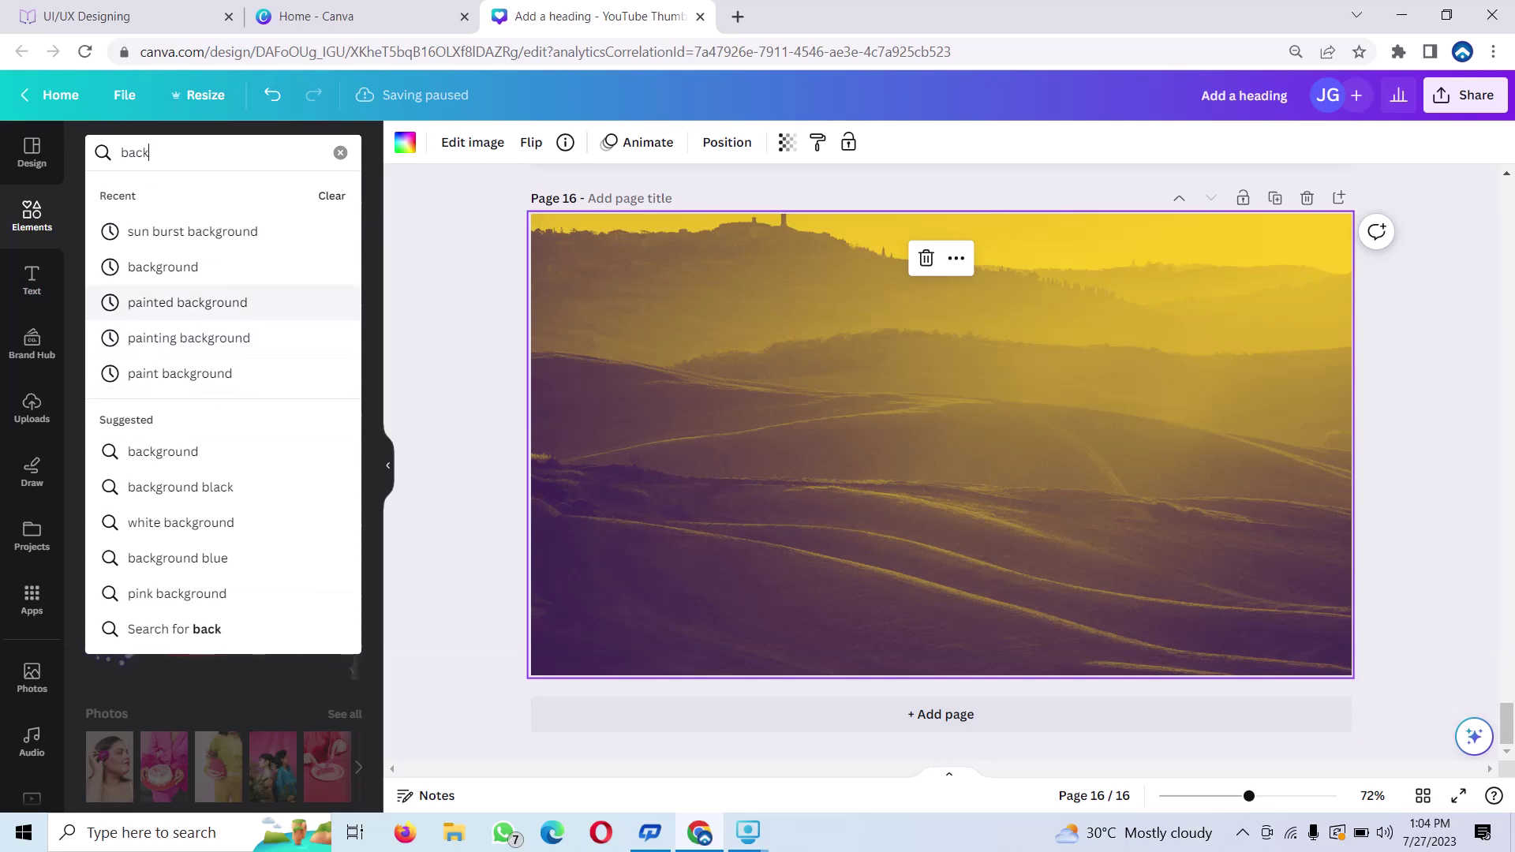
key("Return")
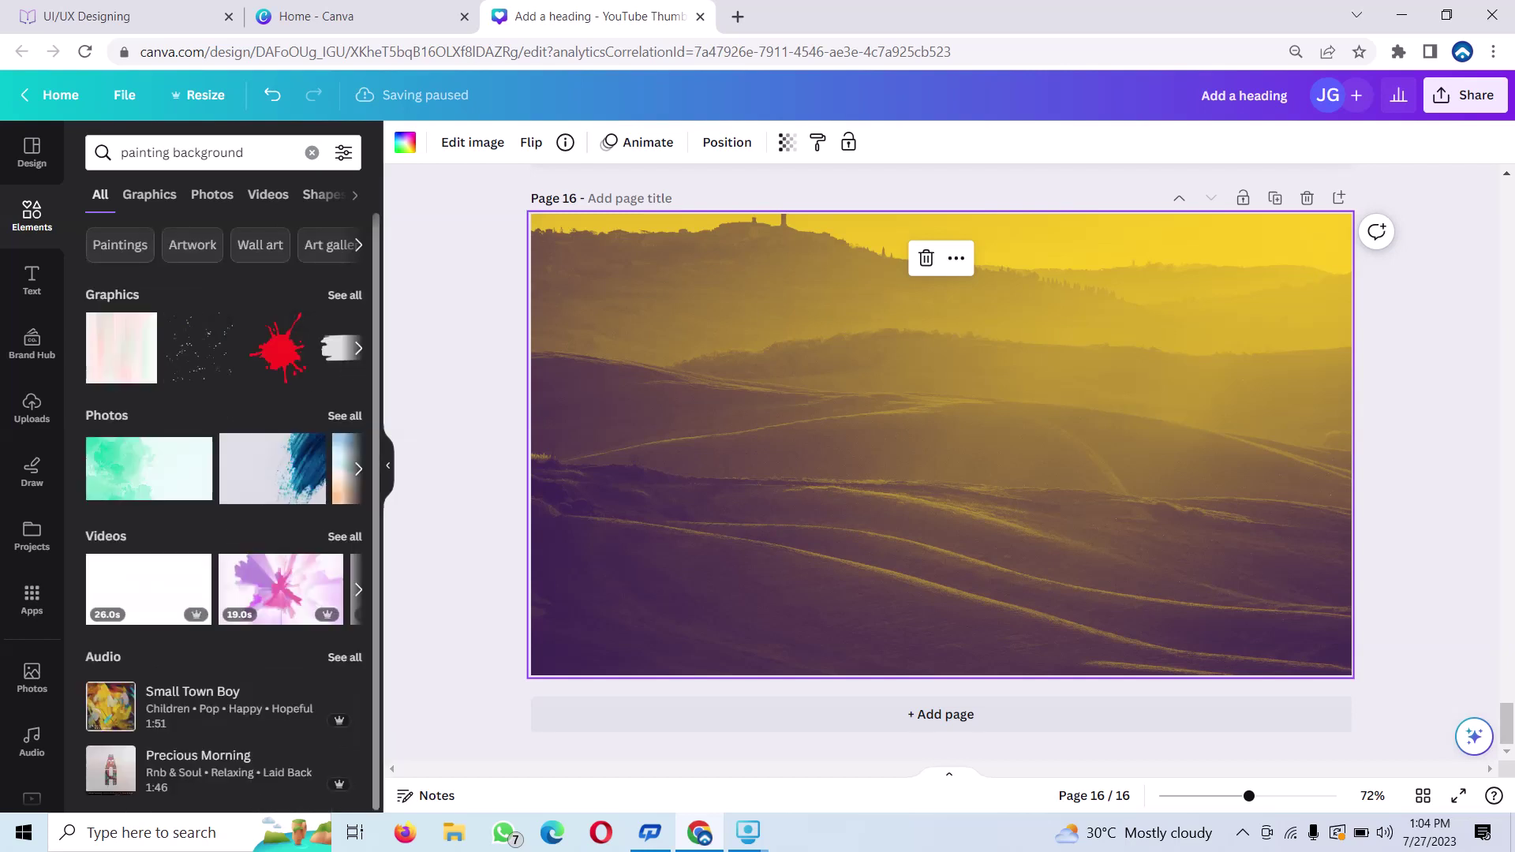
Filter the results to Graphics and scroll down to the dark grunge texture.
left_click(357, 348)
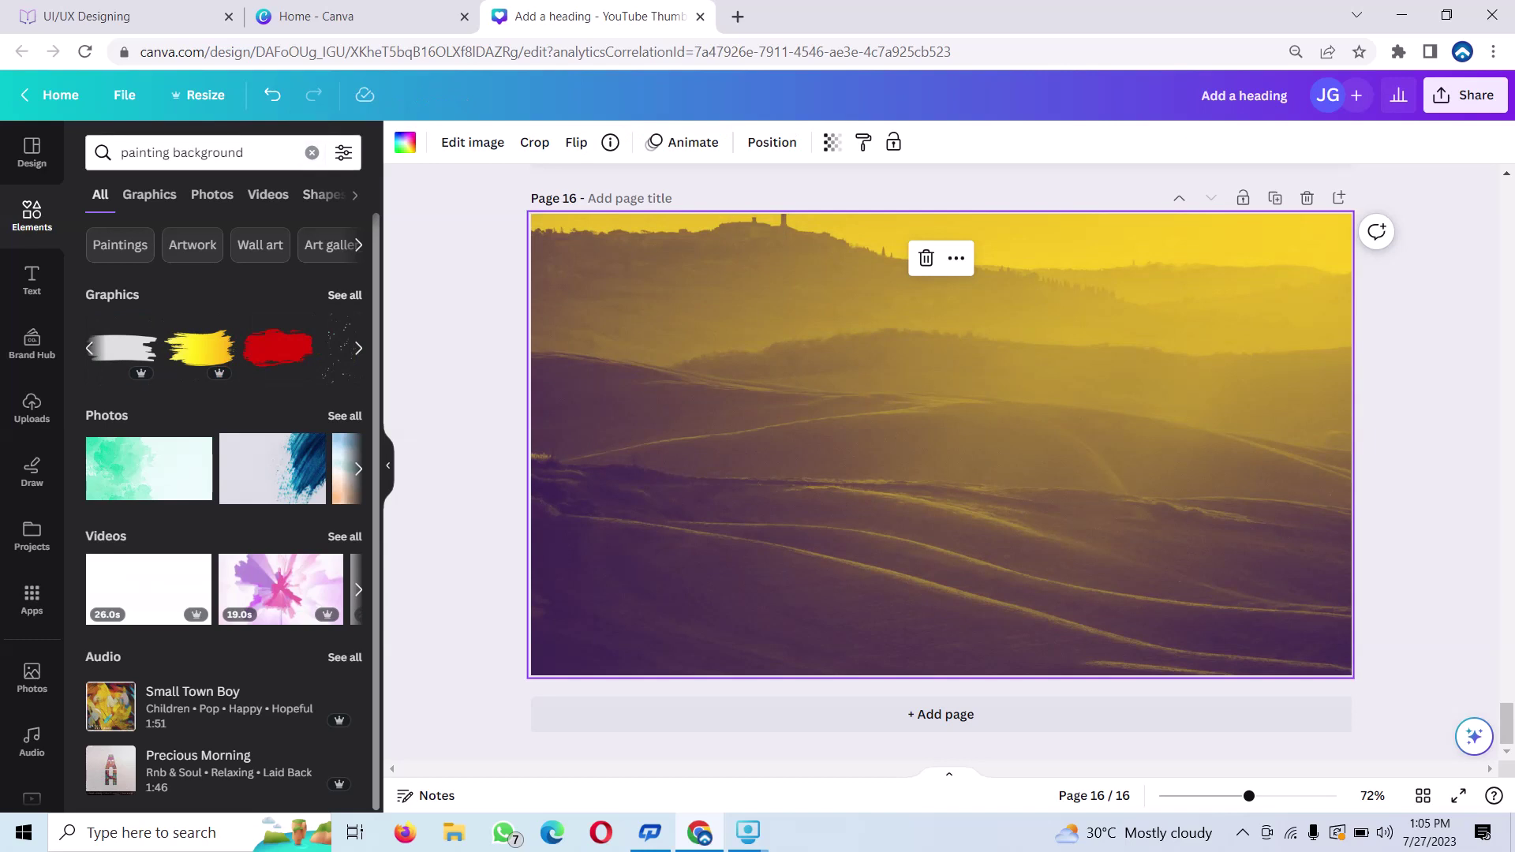
left_click(345, 295)
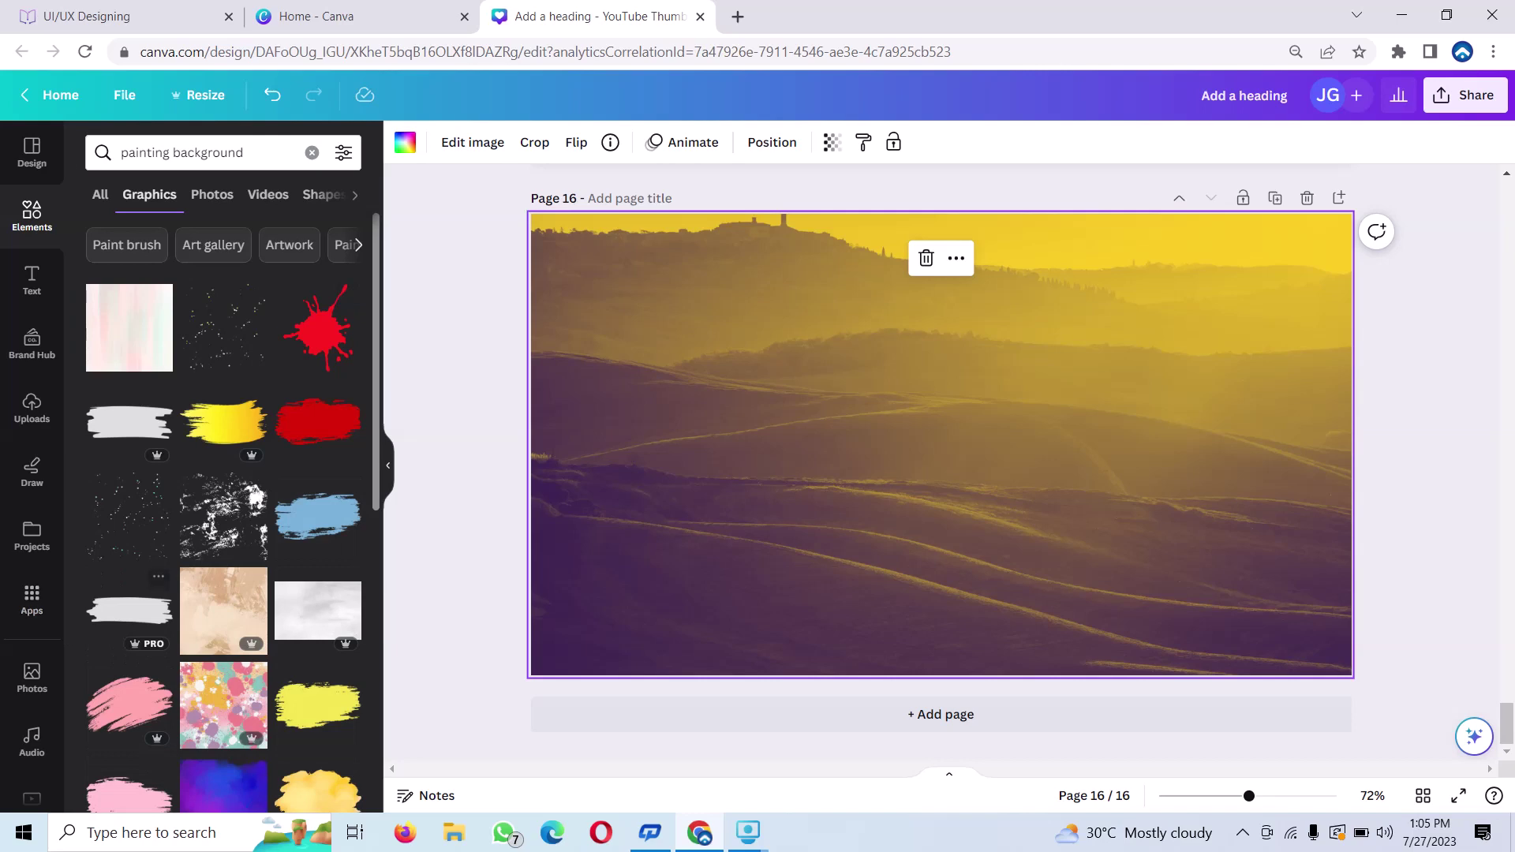
scroll(224, 473, "down", 5)
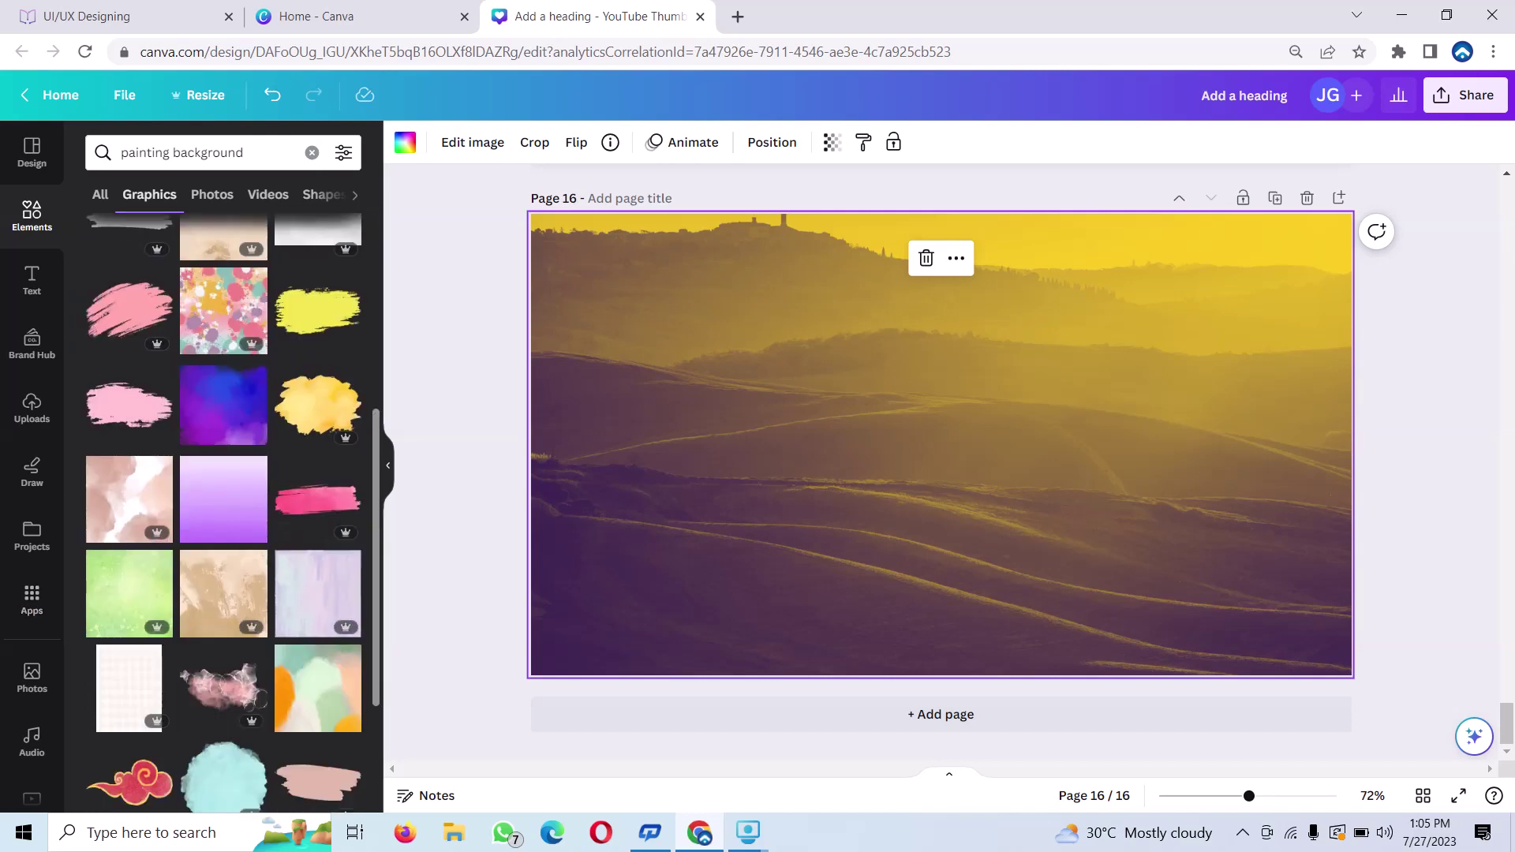
scroll(224, 331, "up", 5)
scroll(224, 331, "up", 1)
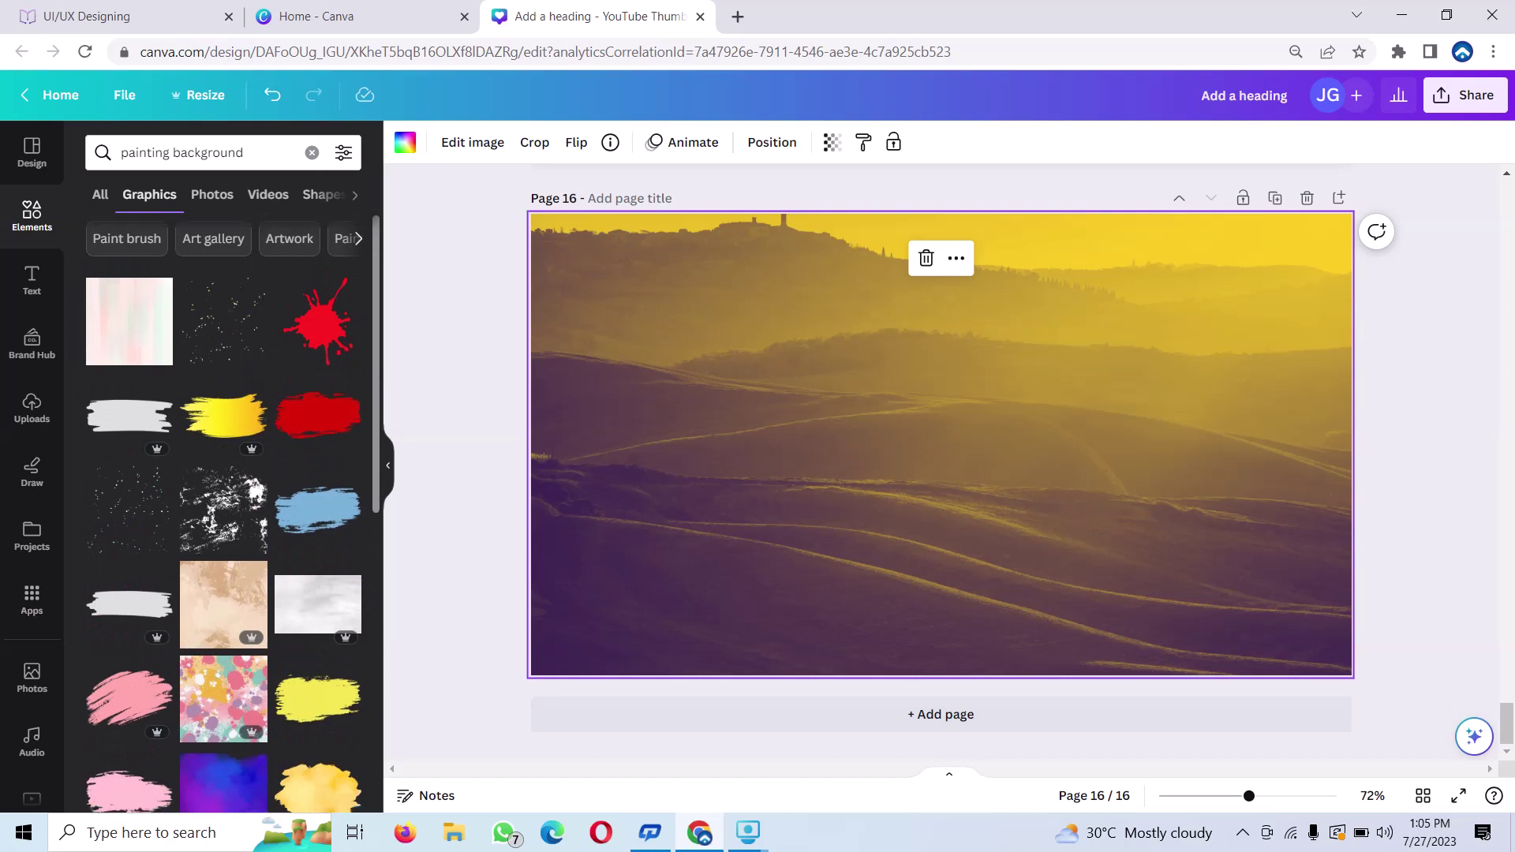
scroll(223, 406, "down", 5)
scroll(224, 406, "down", 2)
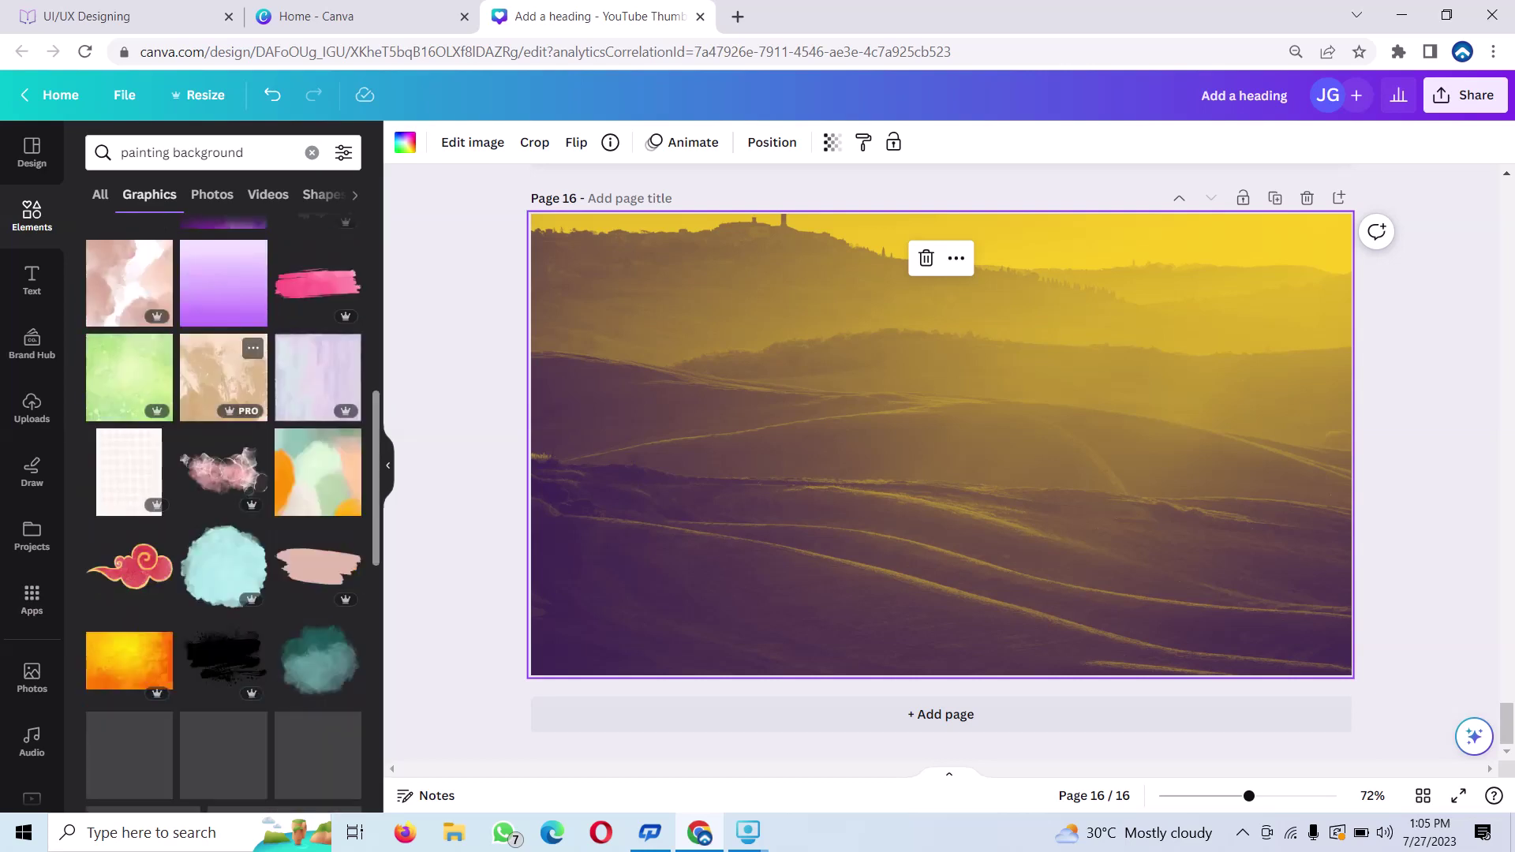
scroll(223, 407, "down", 5)
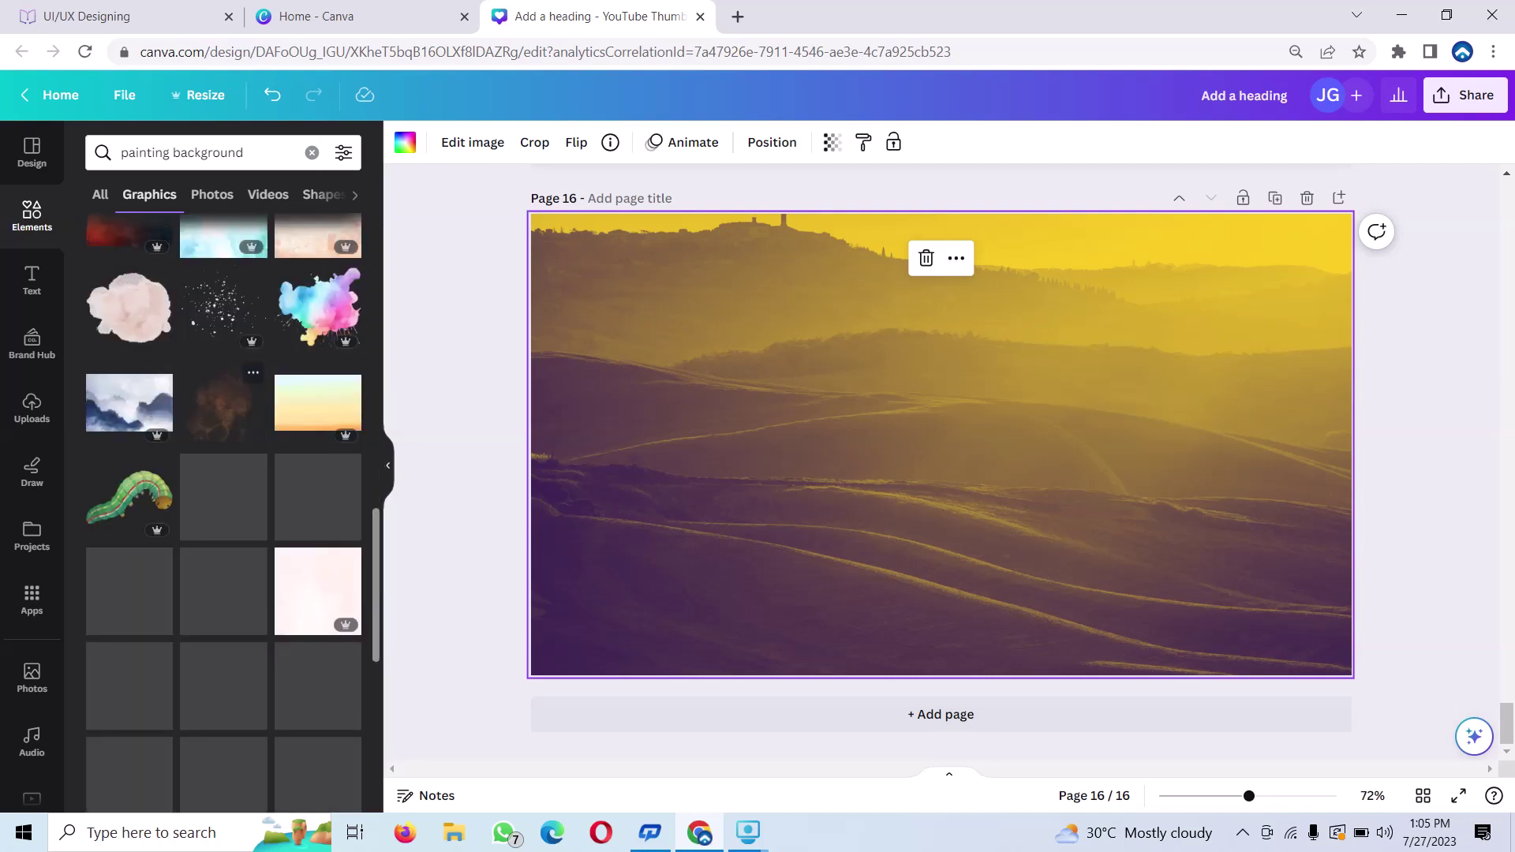
scroll(223, 505, "down", 1)
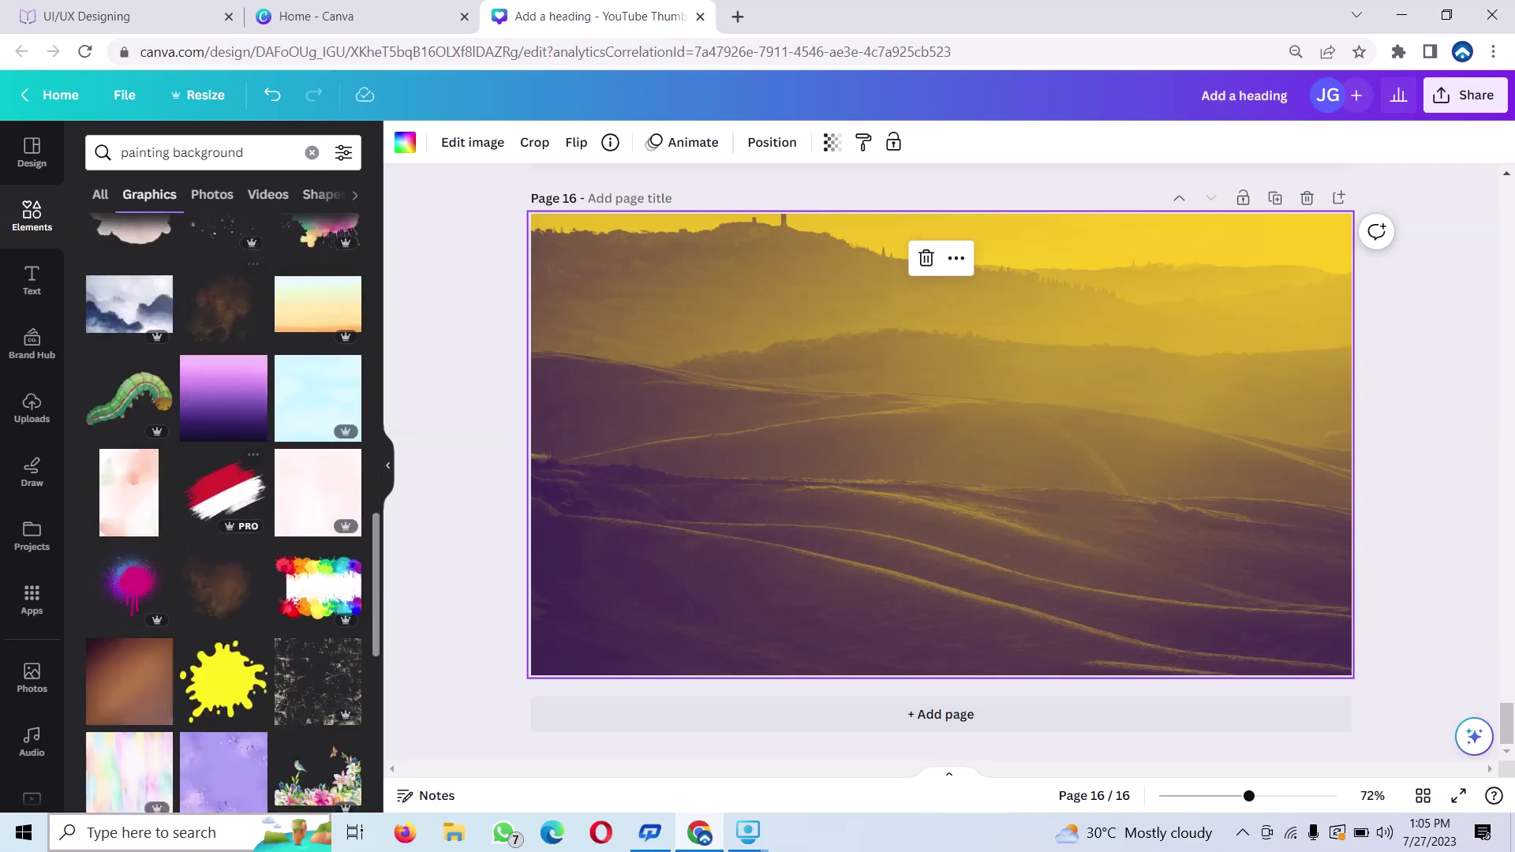
Add the grunge texture and stretch it from the top-left corner to cover the page.
left_click(318, 679)
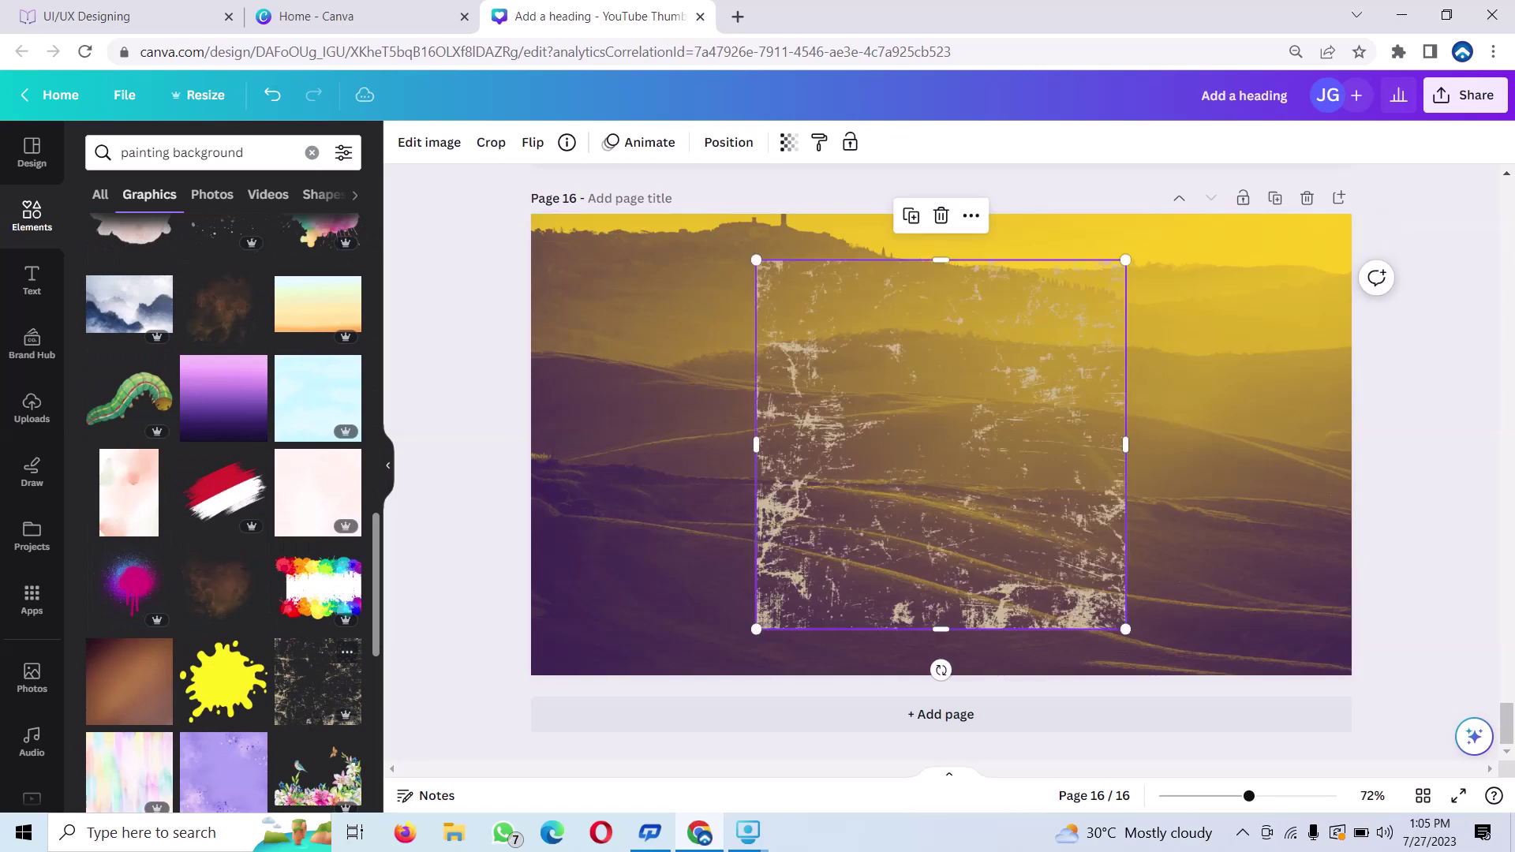
left_click_drag(941, 445, 716, 399)
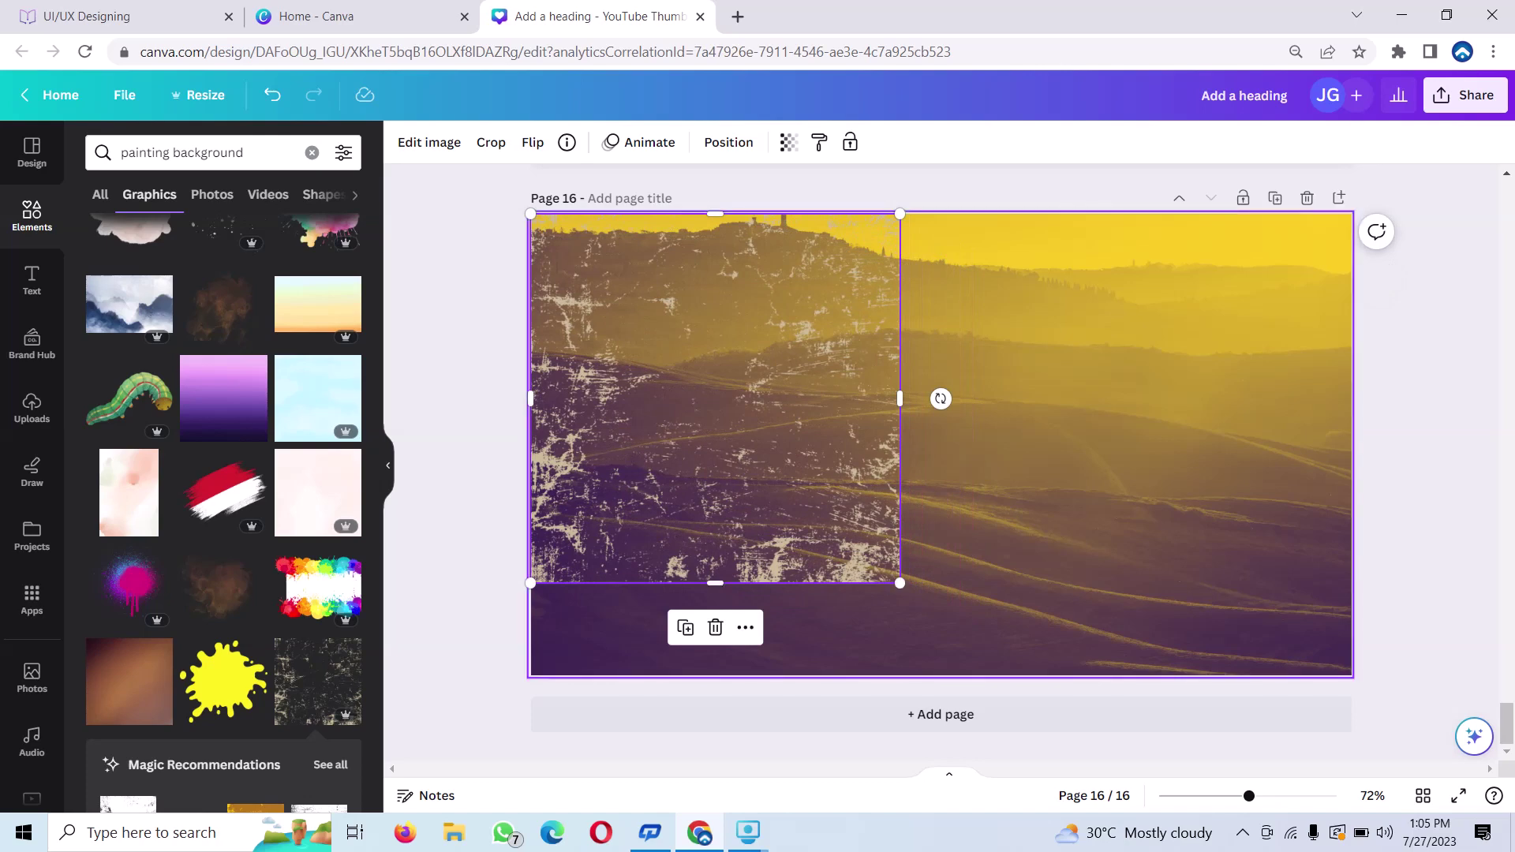
mouse_move(900, 399)
left_mouse_down()
mouse_move(1357, 399)
mouse_move(1341, 399)
left_mouse_up()
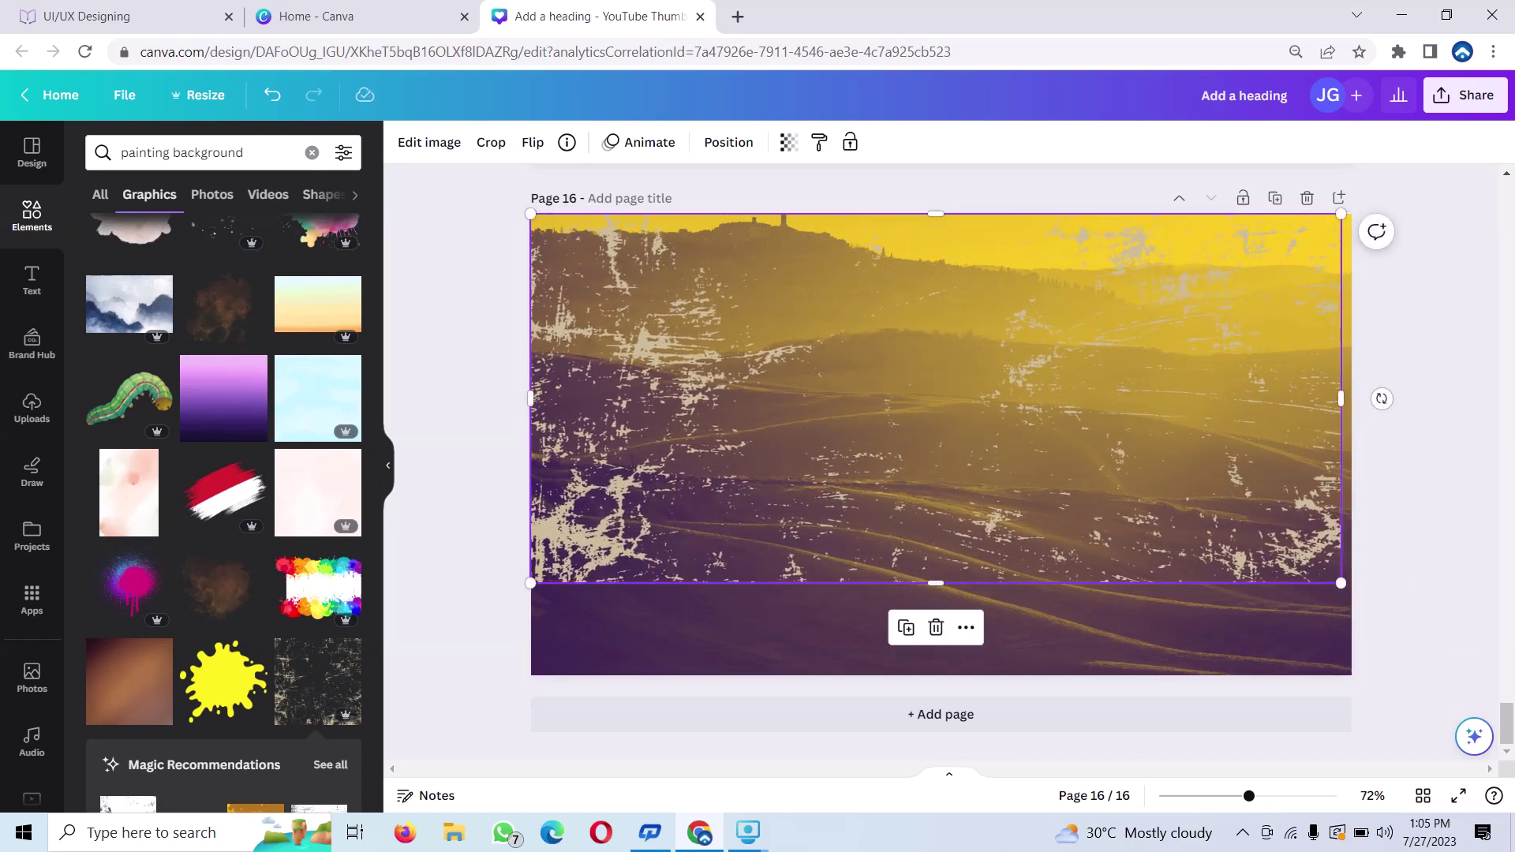
left_click_drag(935, 584, 936, 676)
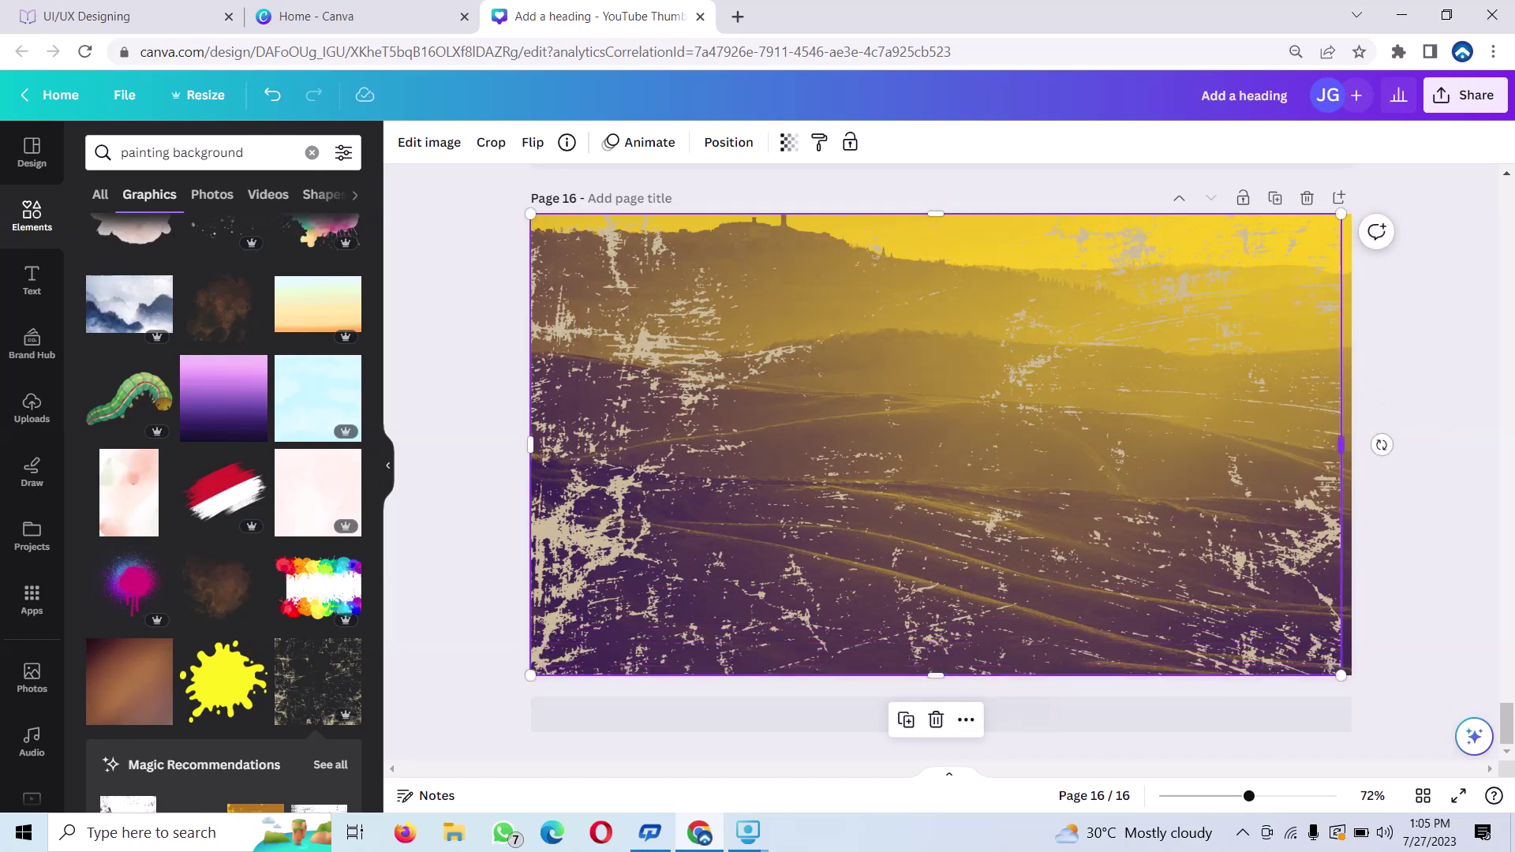
left_click_drag(1341, 445, 1359, 445)
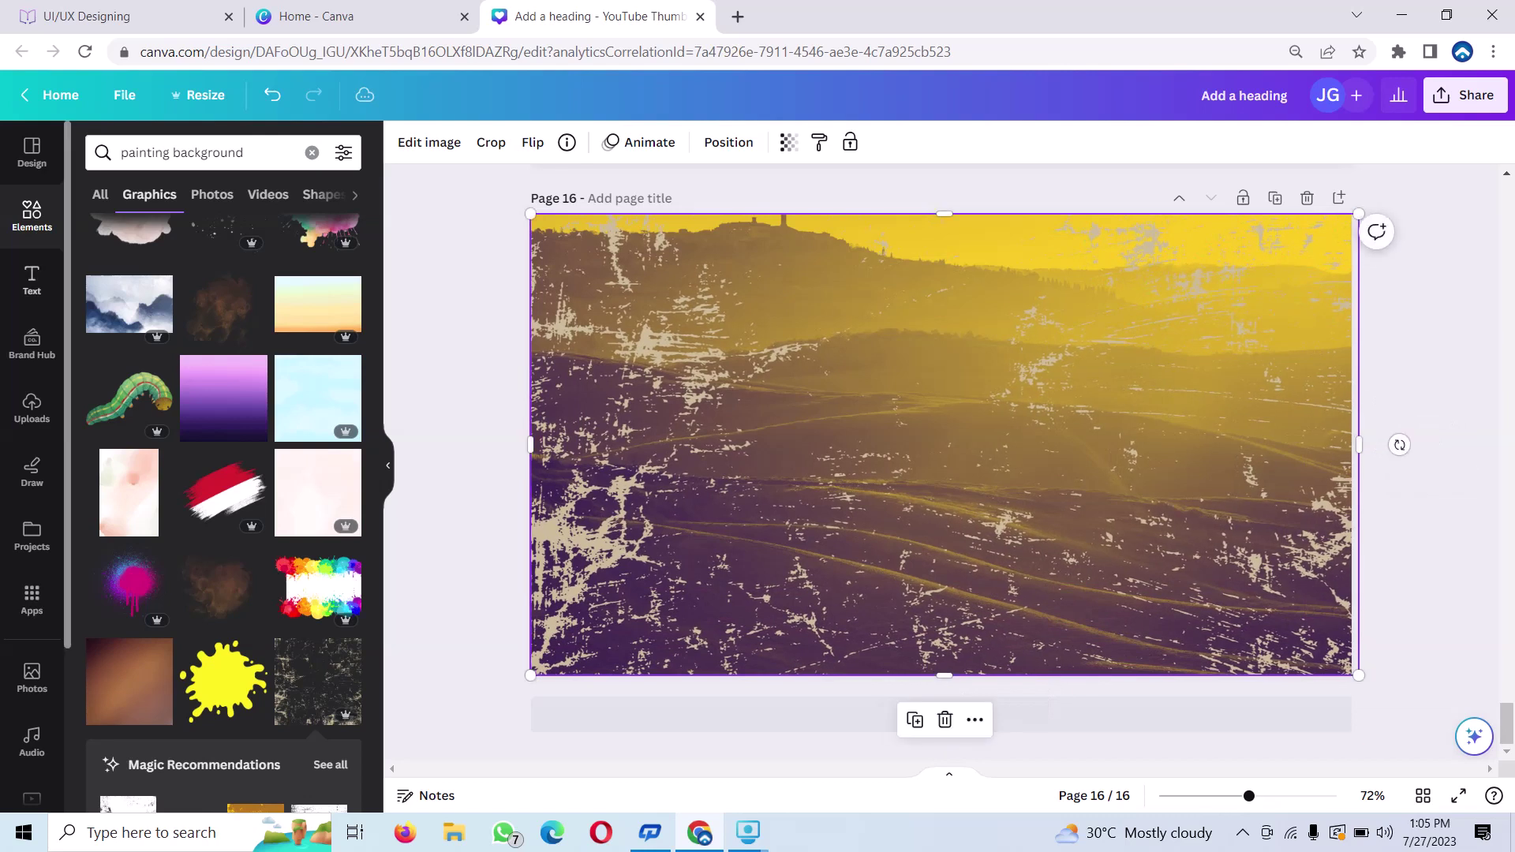
Search Elements for 'woman wearing cap'.
left_click(312, 152)
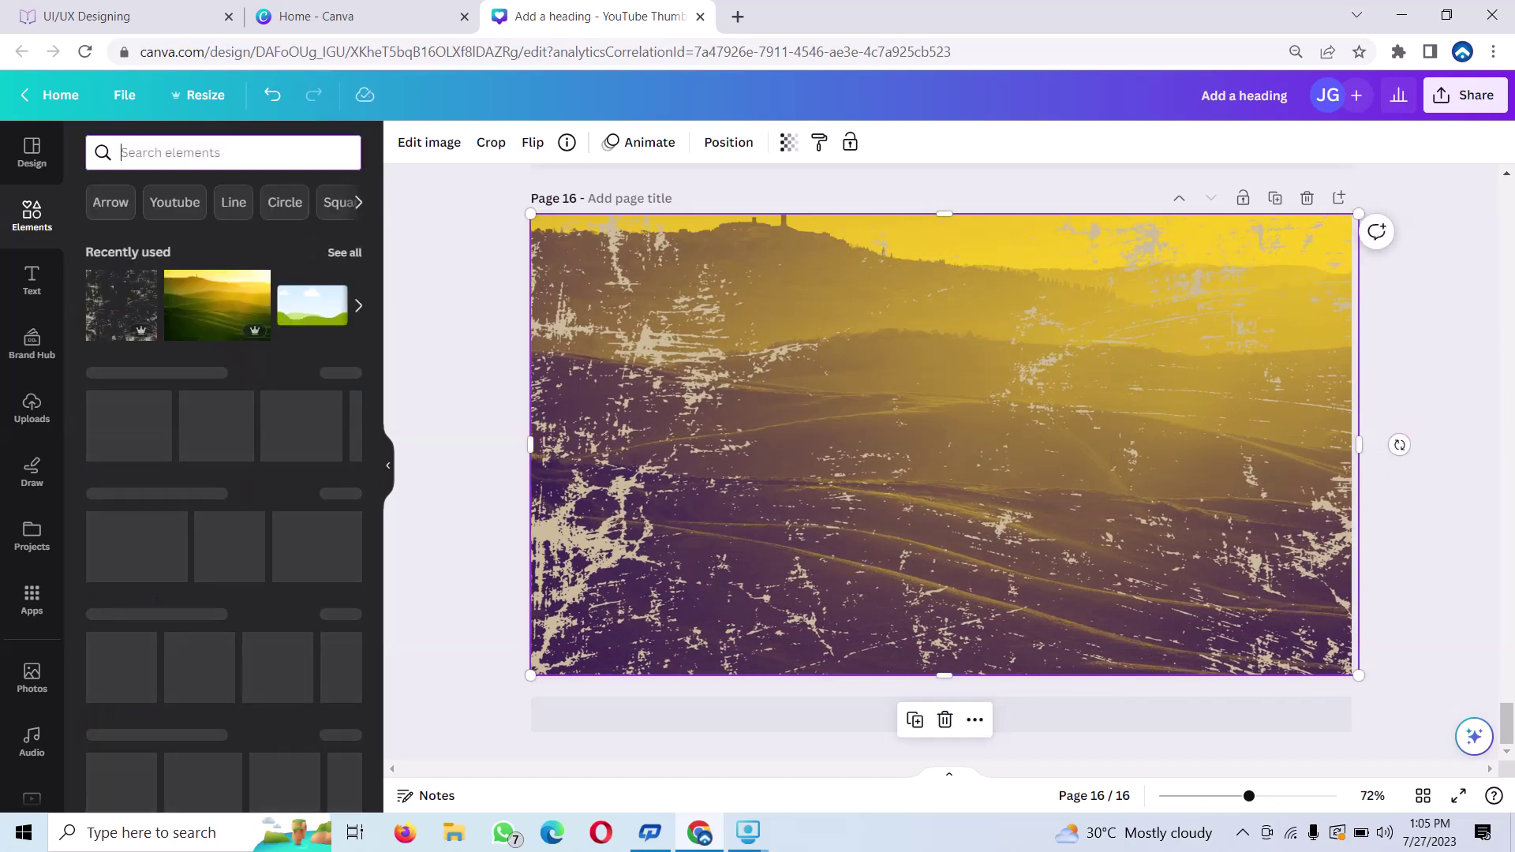
type("woma")
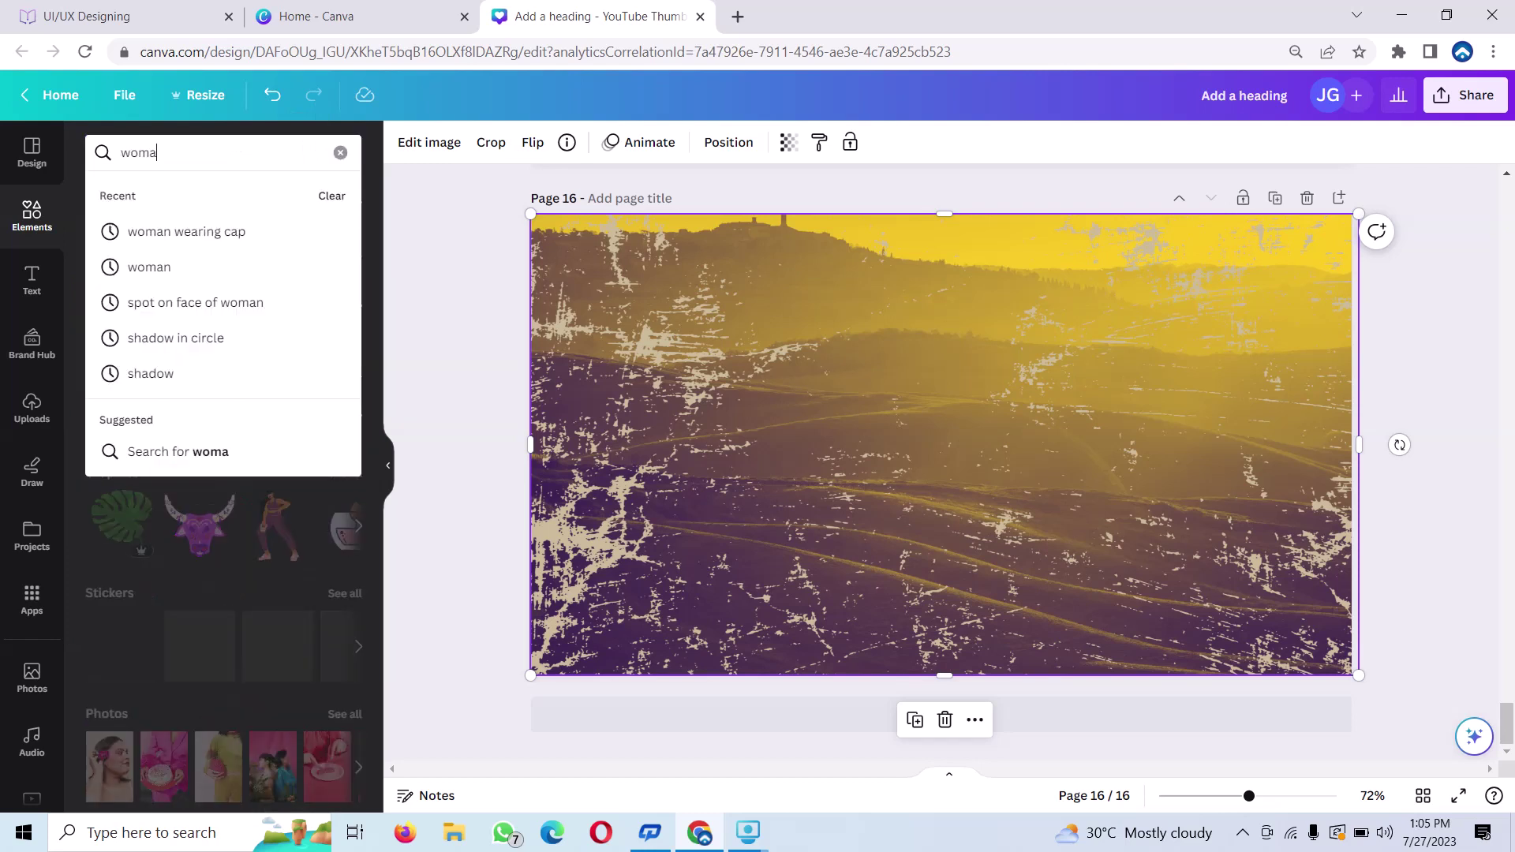
type("n")
key("Down")
key("Down")
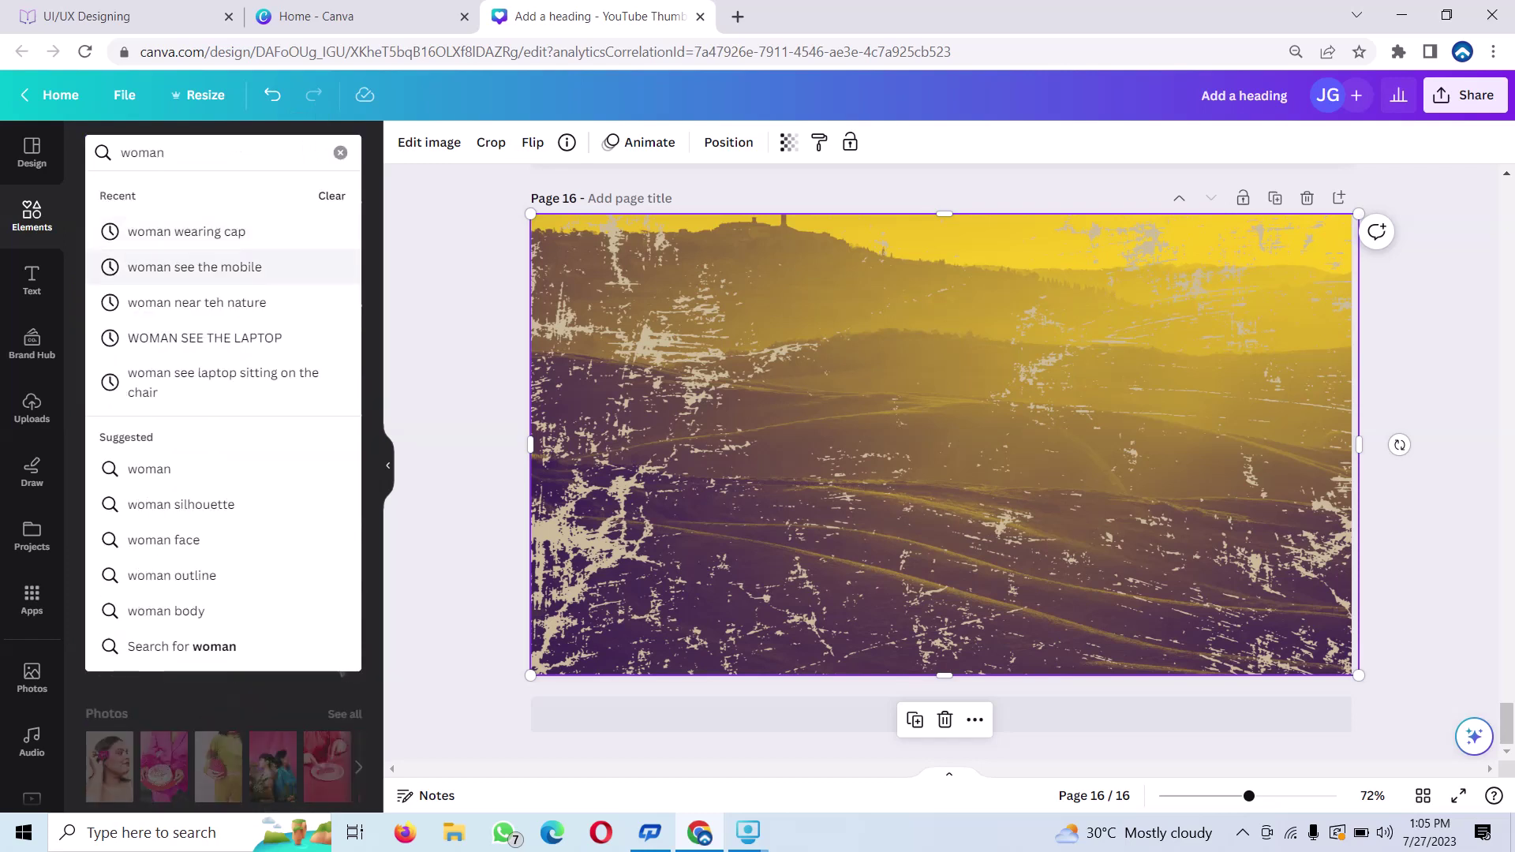
key("Up")
key("Return")
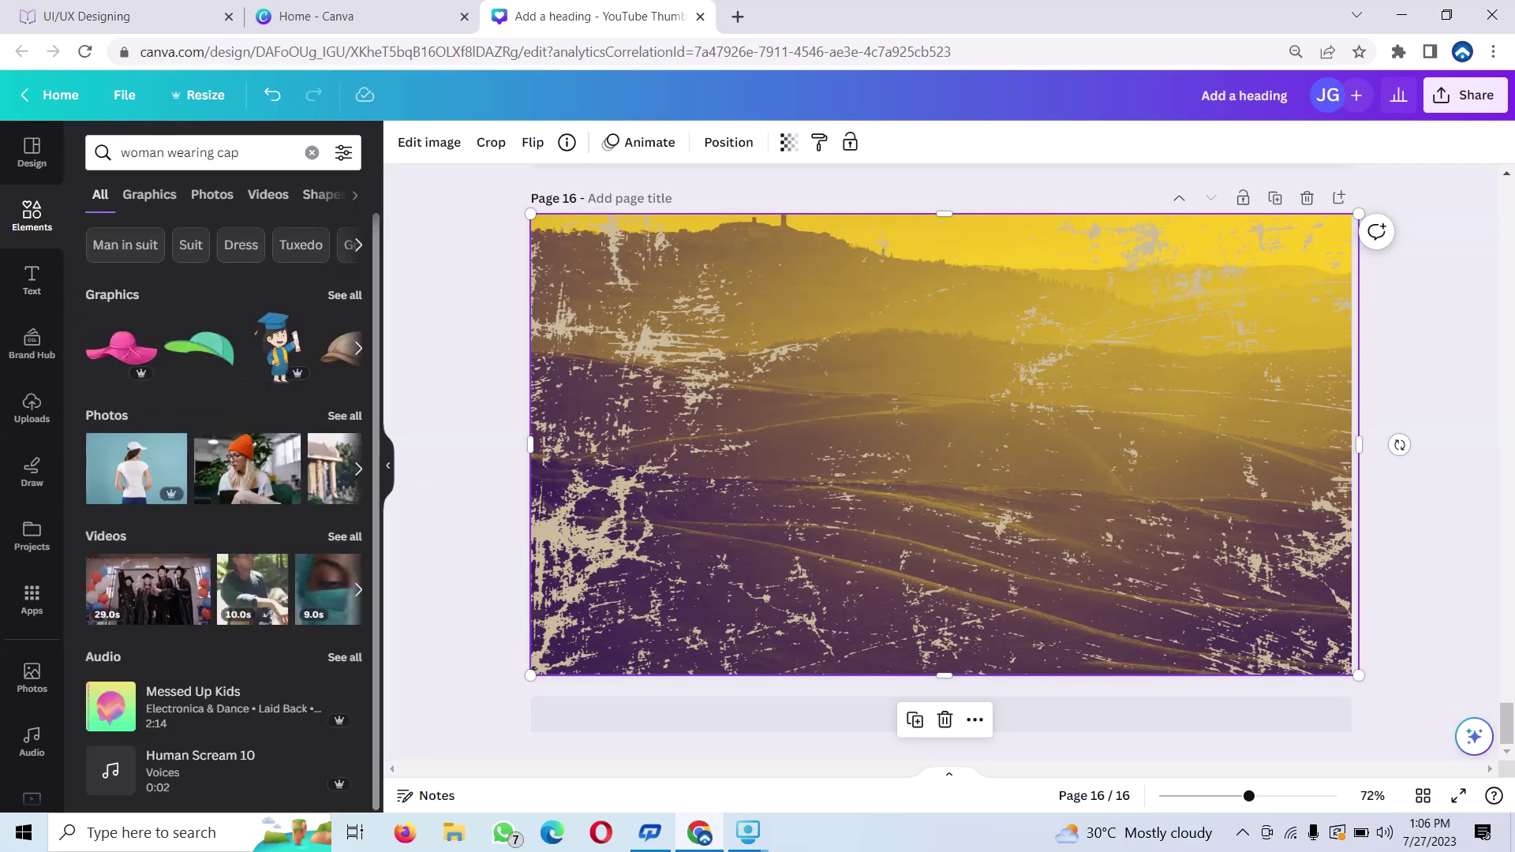
Filter to Photos and scroll down to the orange-beanie woman photo.
left_click(345, 416)
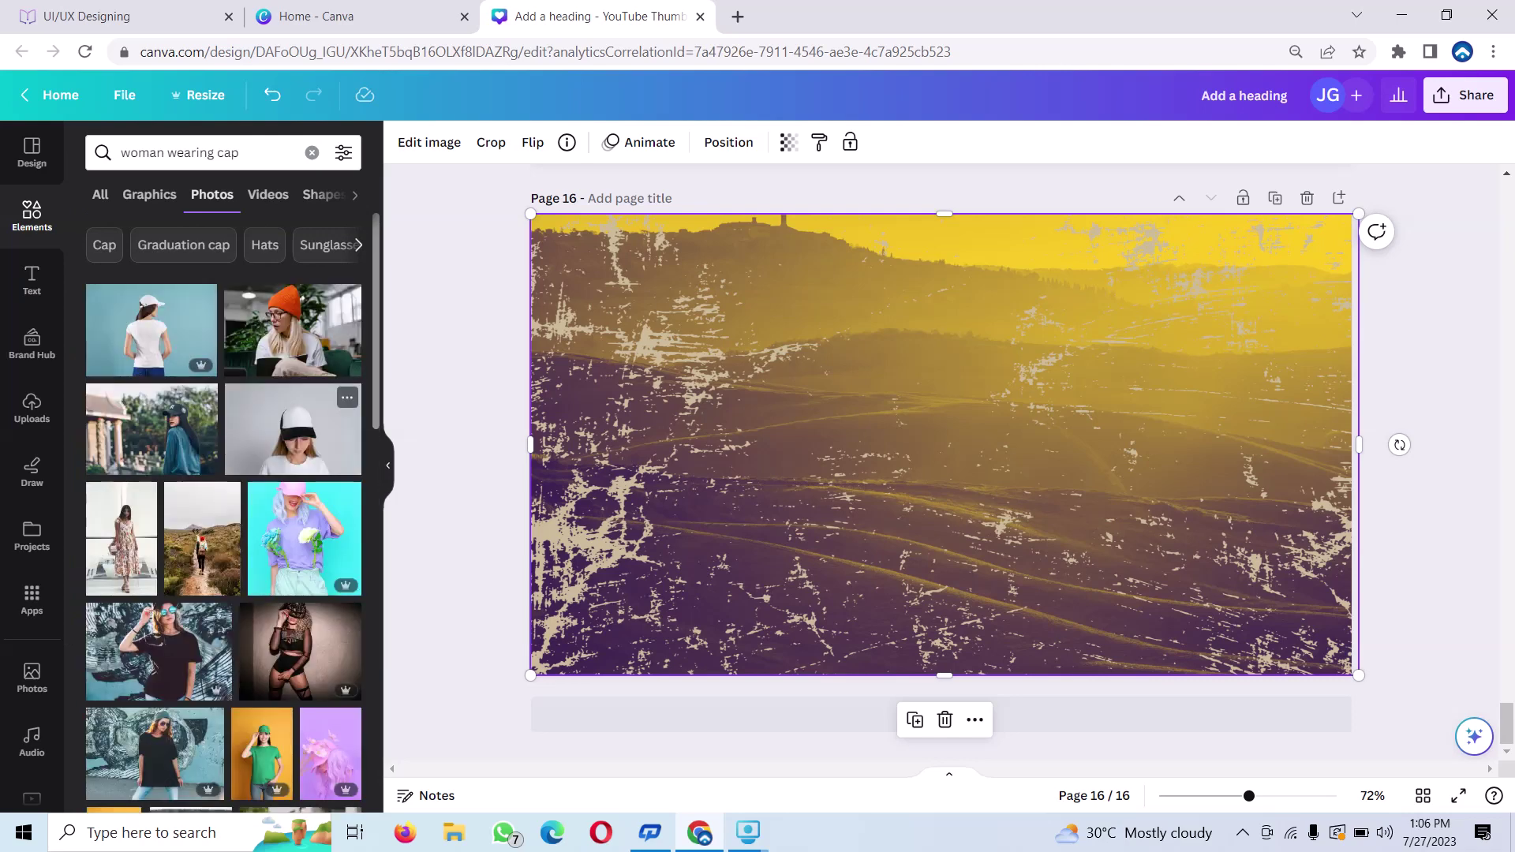
scroll(300, 442, "down", 1)
scroll(269, 458, "down", 2)
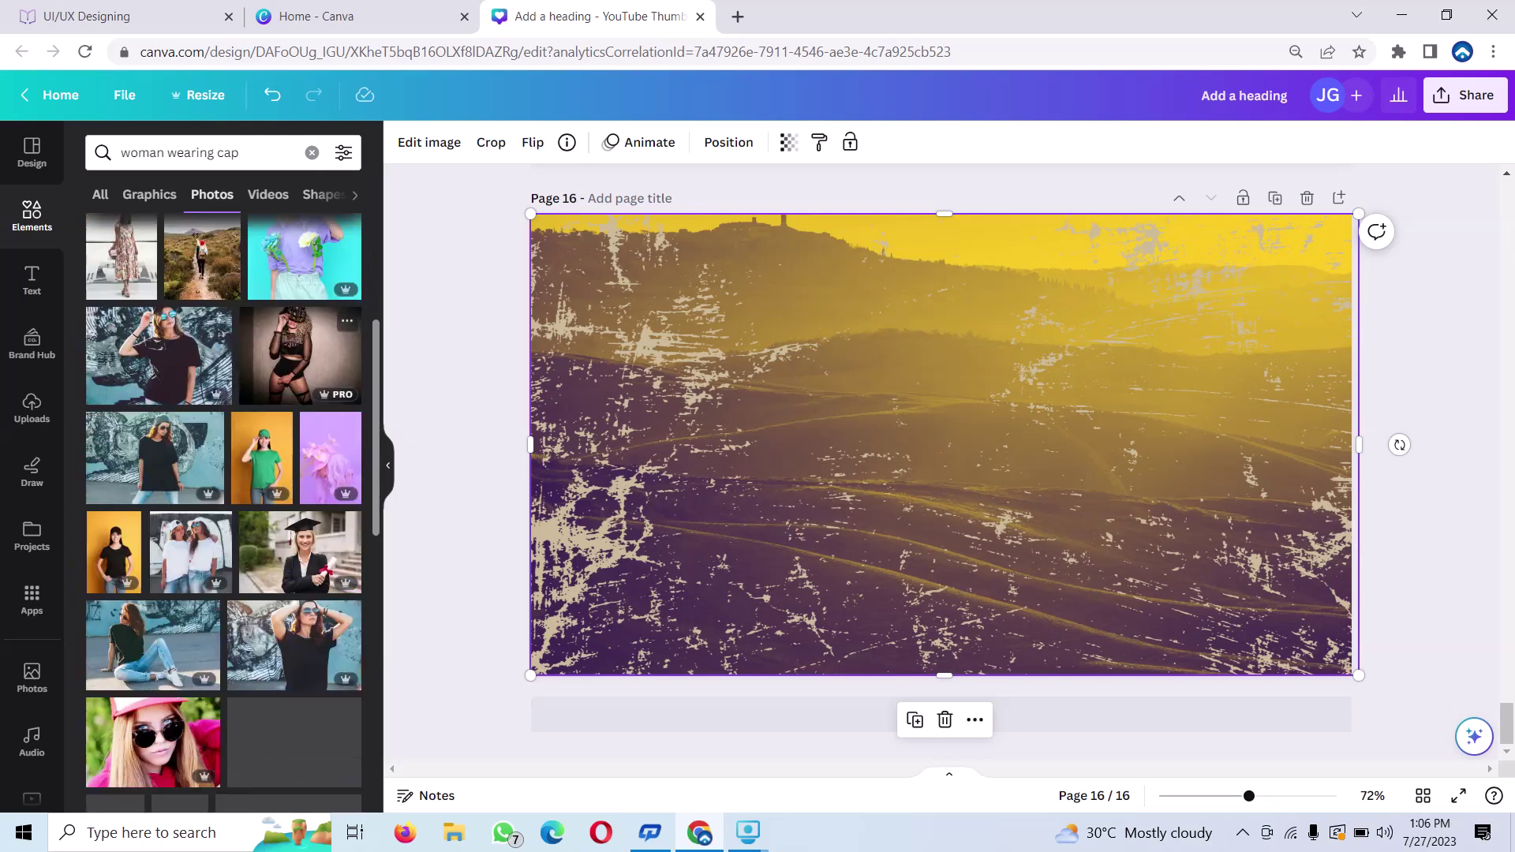
scroll(268, 457, "down", 2)
scroll(269, 458, "down", 2)
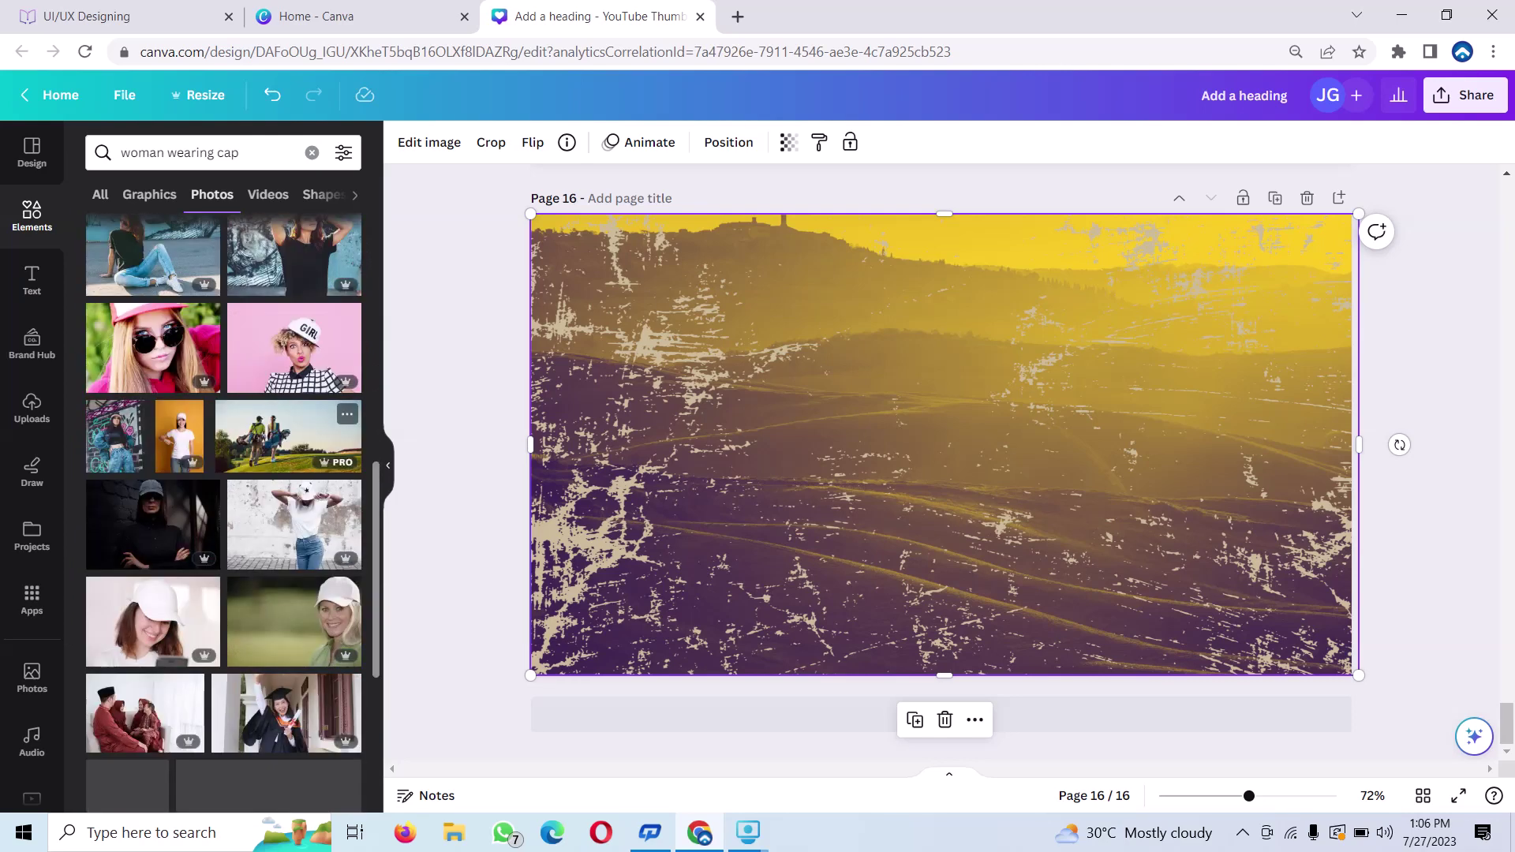
scroll(284, 411, "down", 2)
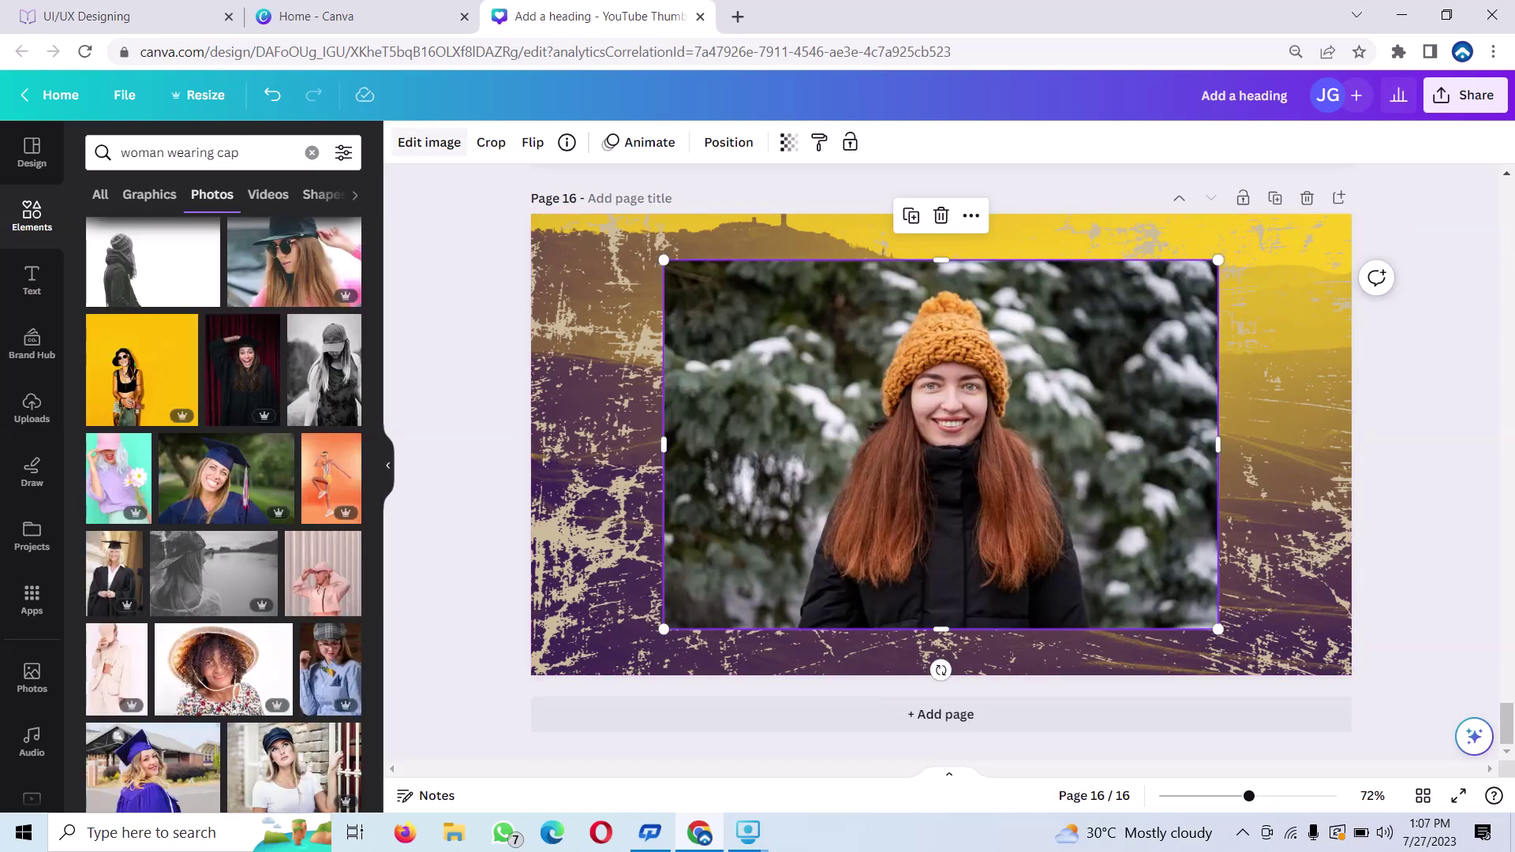
Remove the woman photo's background with BG Remover and place her at the lower right.
left_click(429, 142)
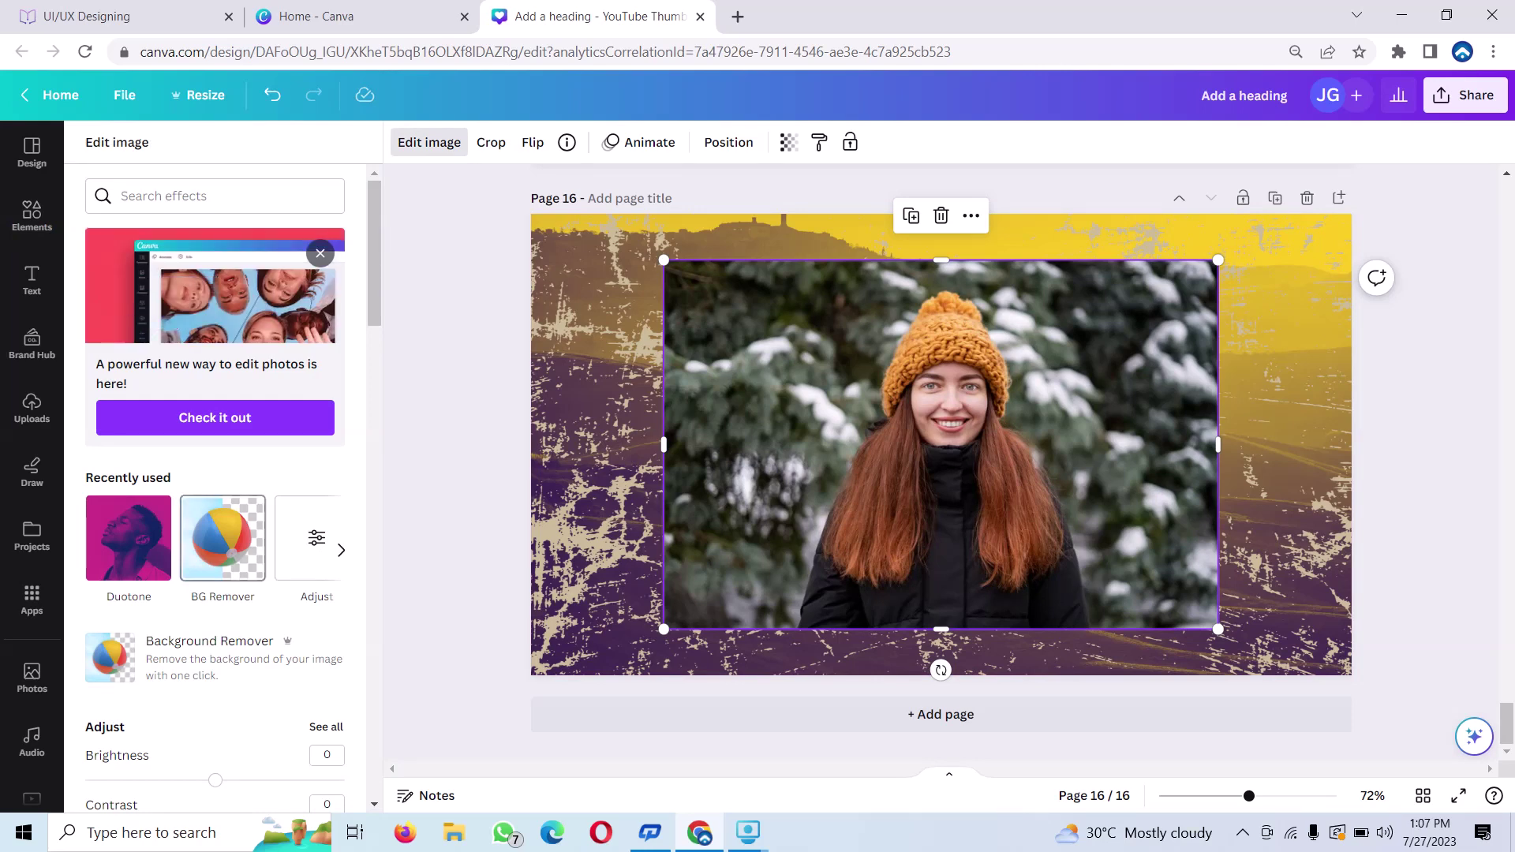
left_click(222, 539)
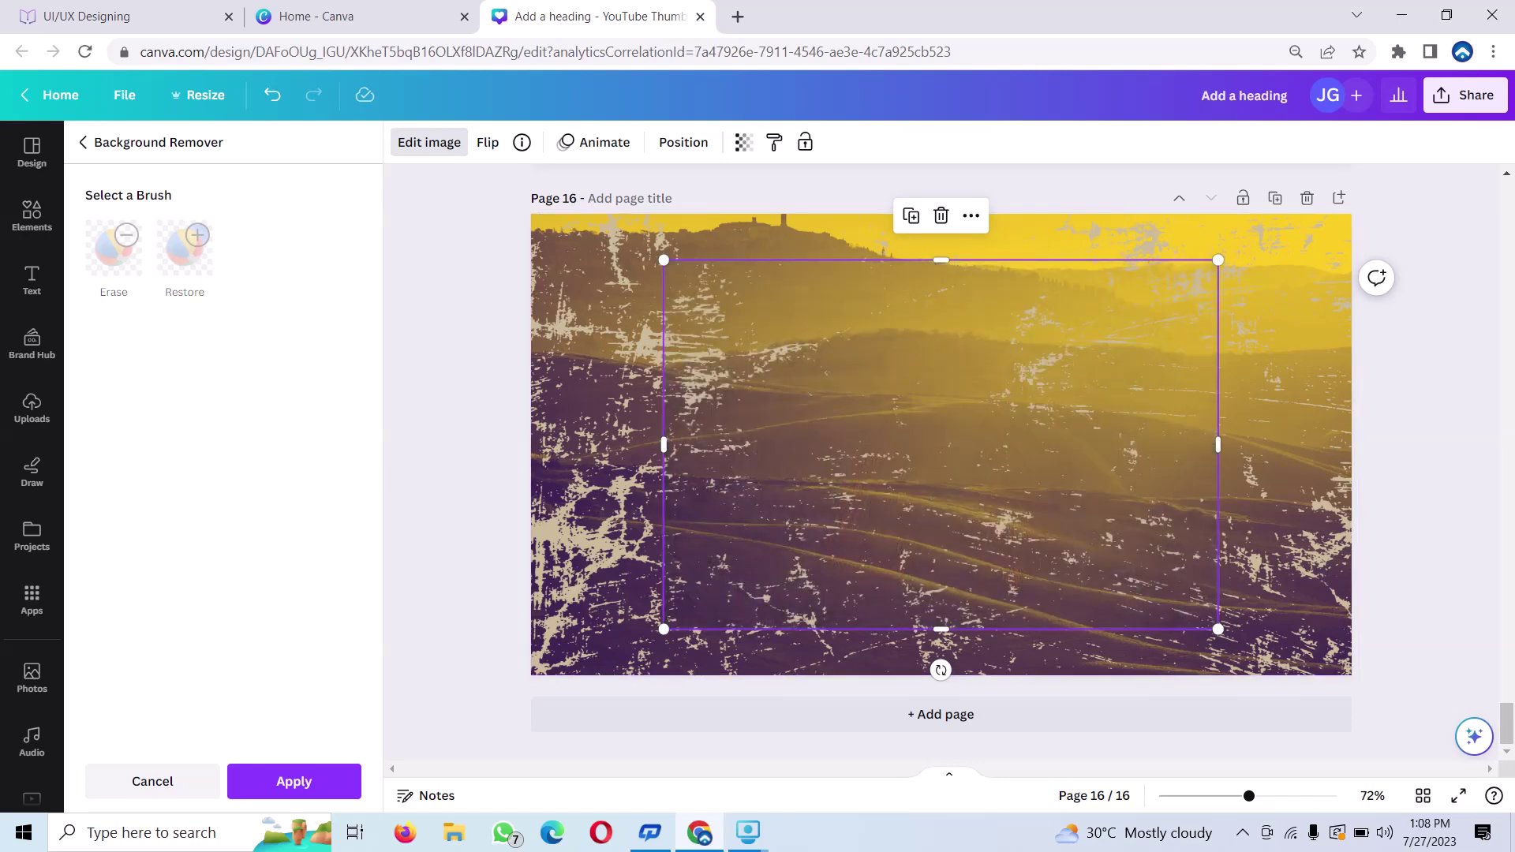
mouse_move(659, 552)
left_mouse_down()
mouse_move(765, 598)
mouse_move(814, 598)
left_mouse_up()
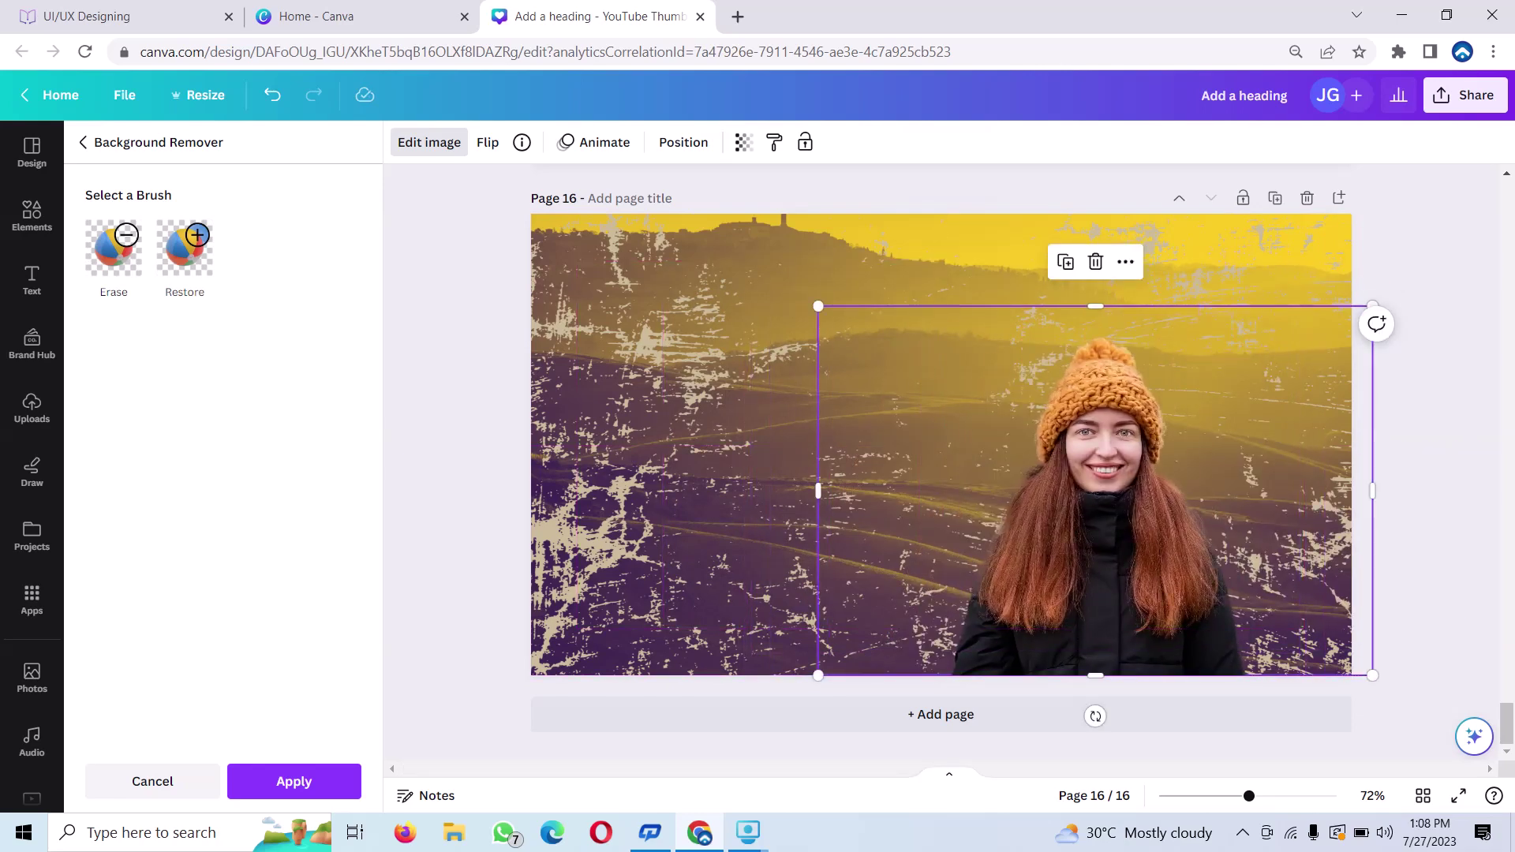
left_click_drag(814, 598, 814, 598)
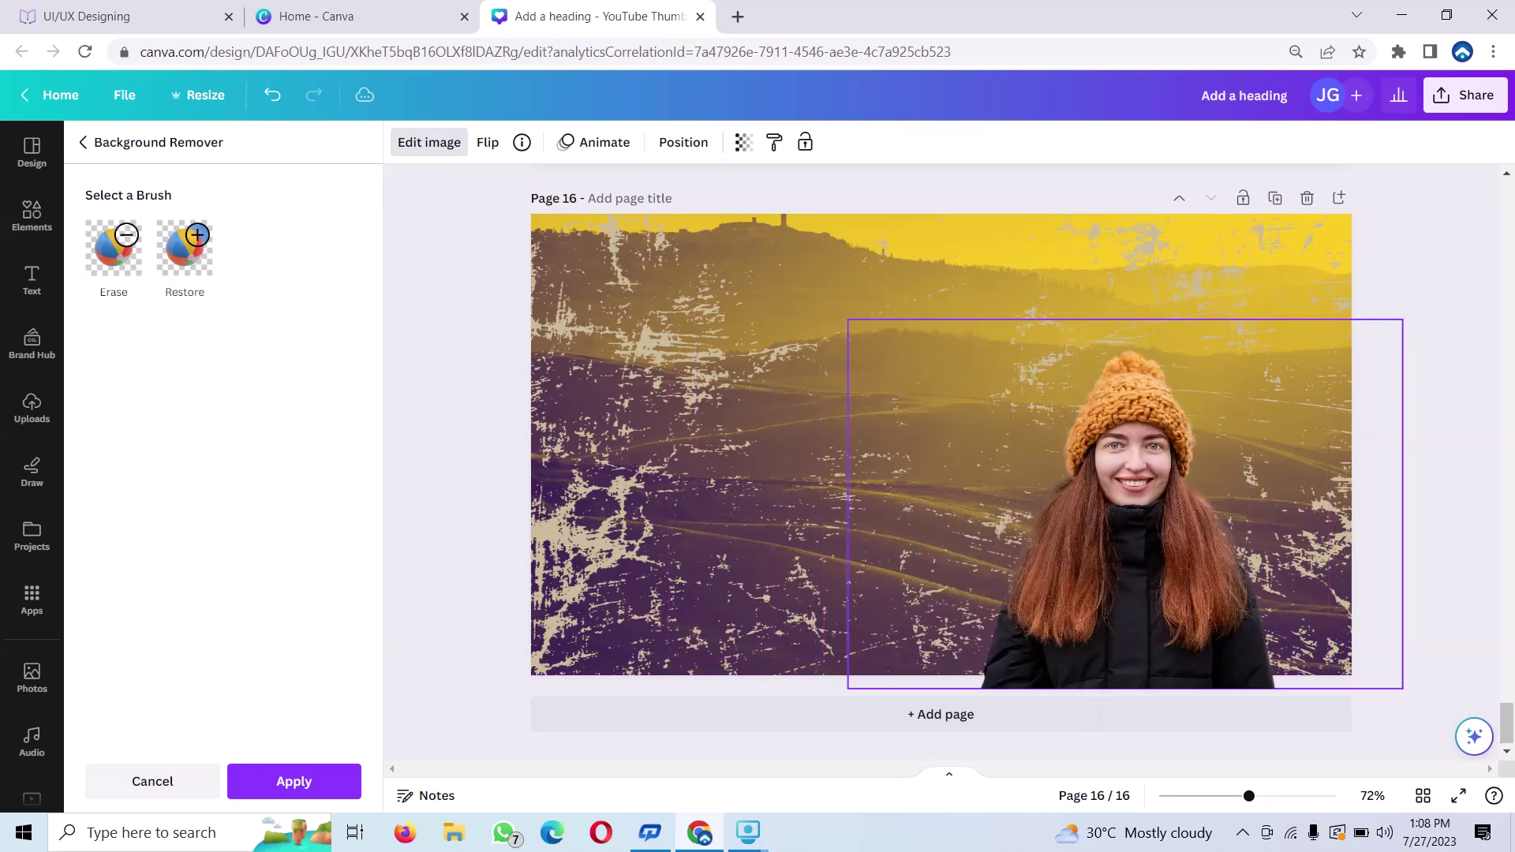
left_click_drag(814, 598, 800, 597)
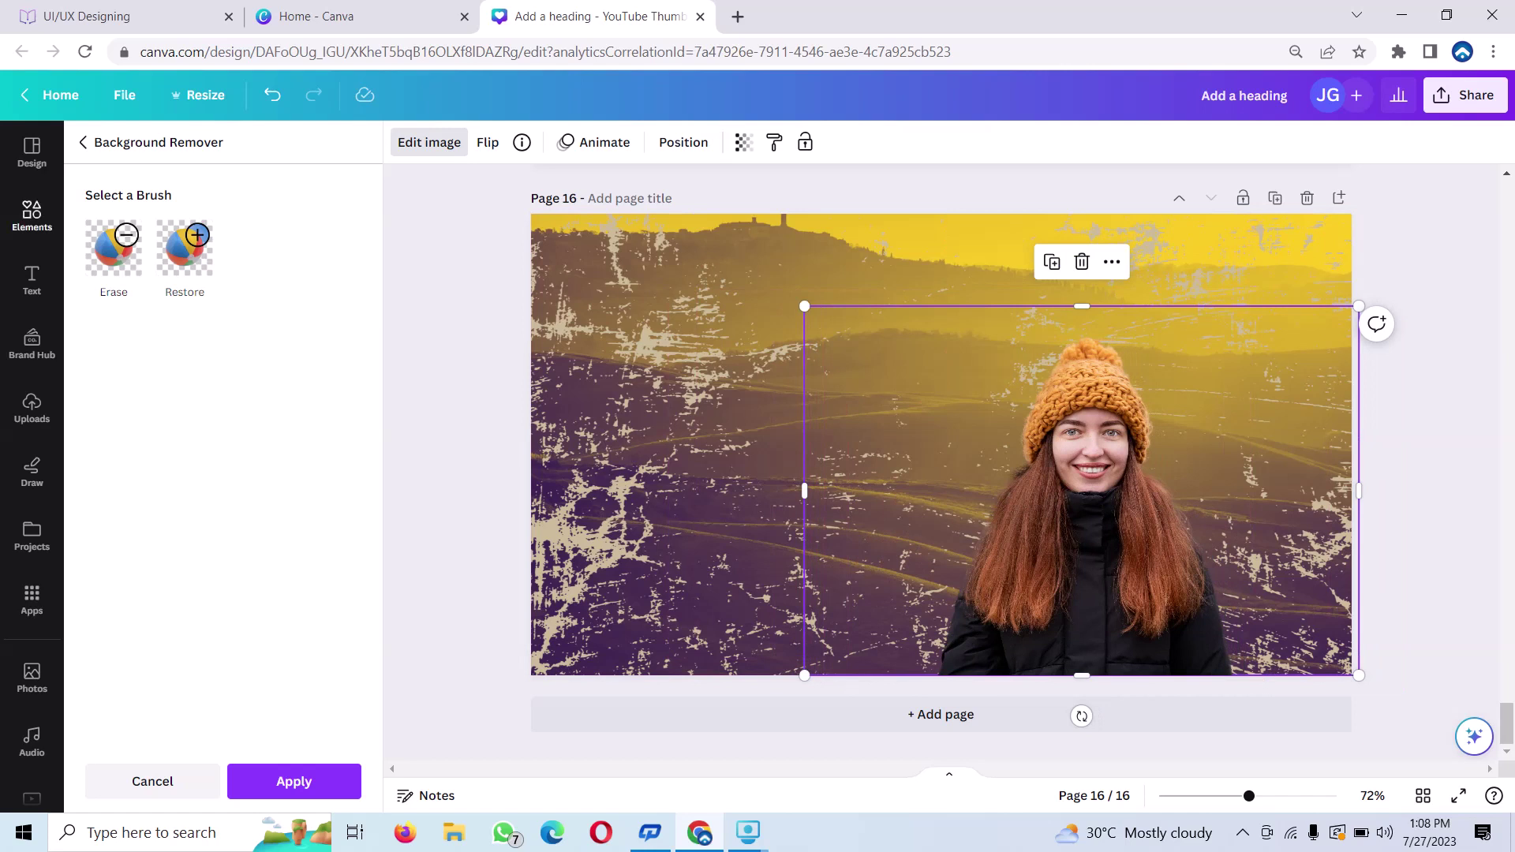
Search Elements for 'dotted circle' and browse the Graphics results.
key("Escape")
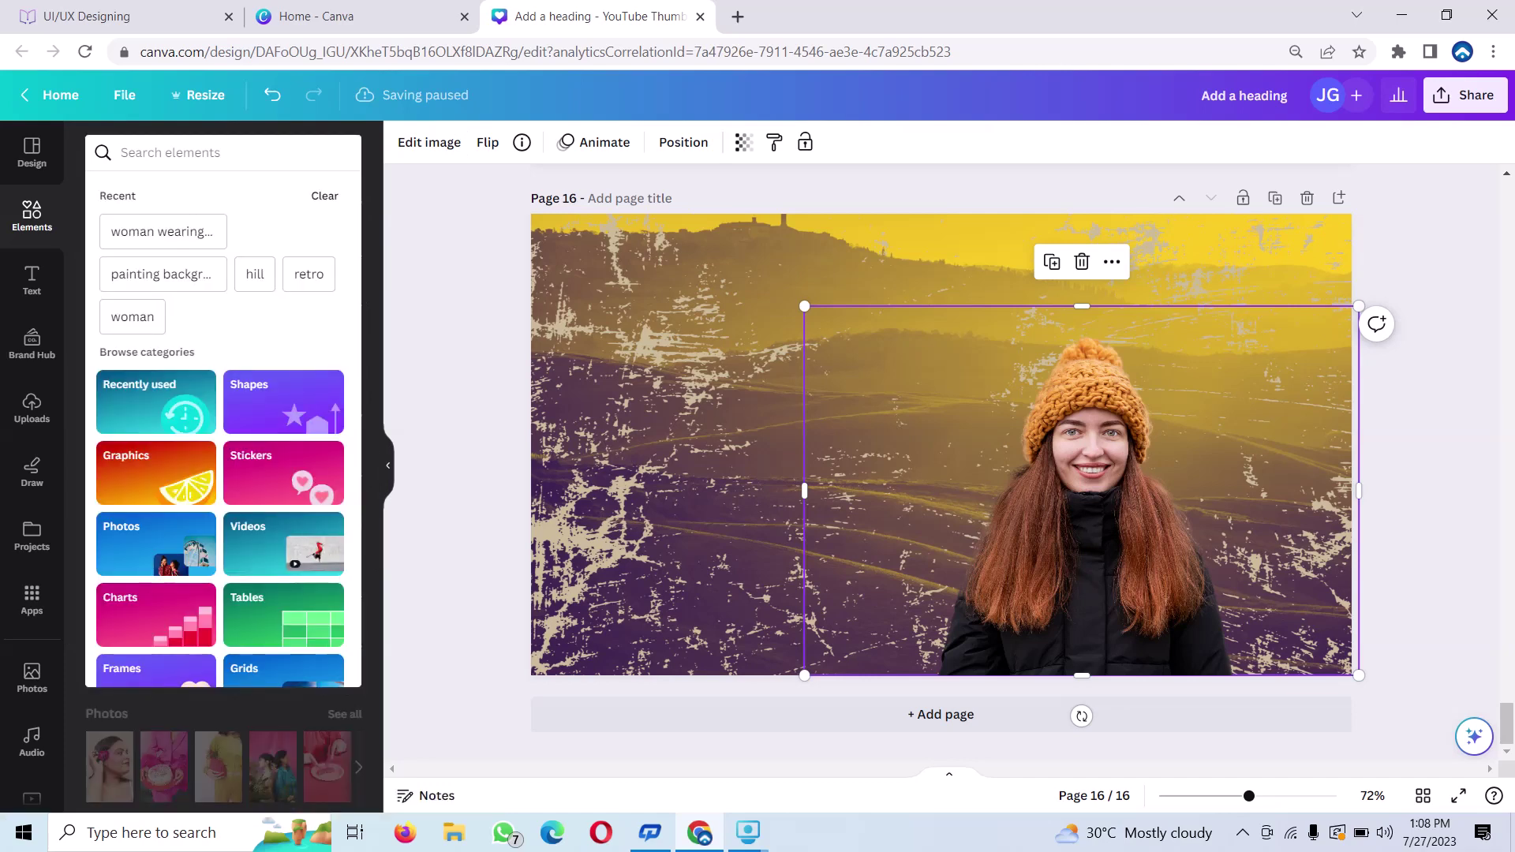
type("dot")
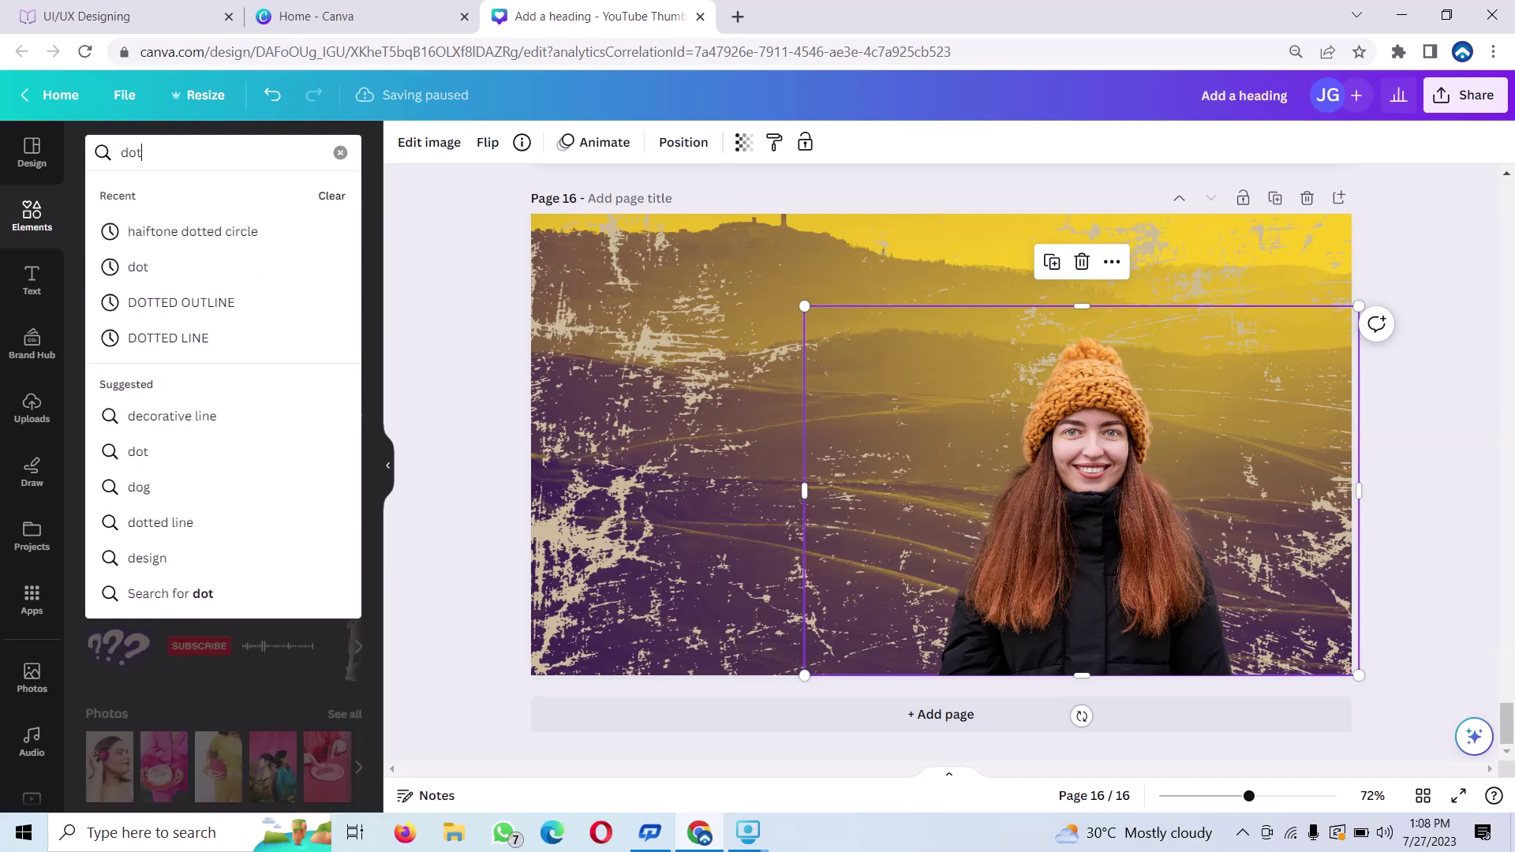
type("ted ")
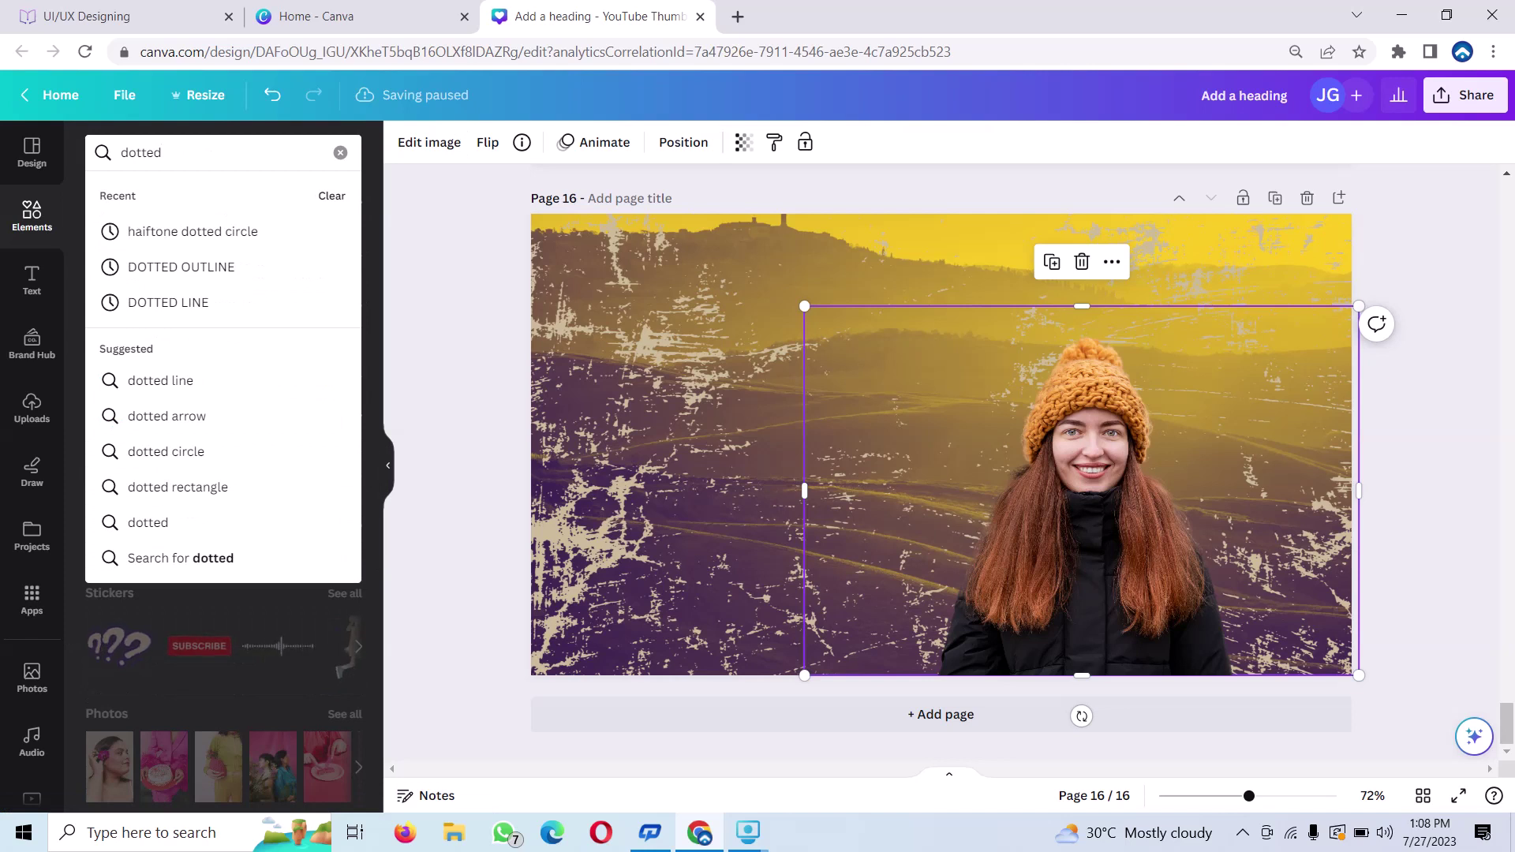
type("cir")
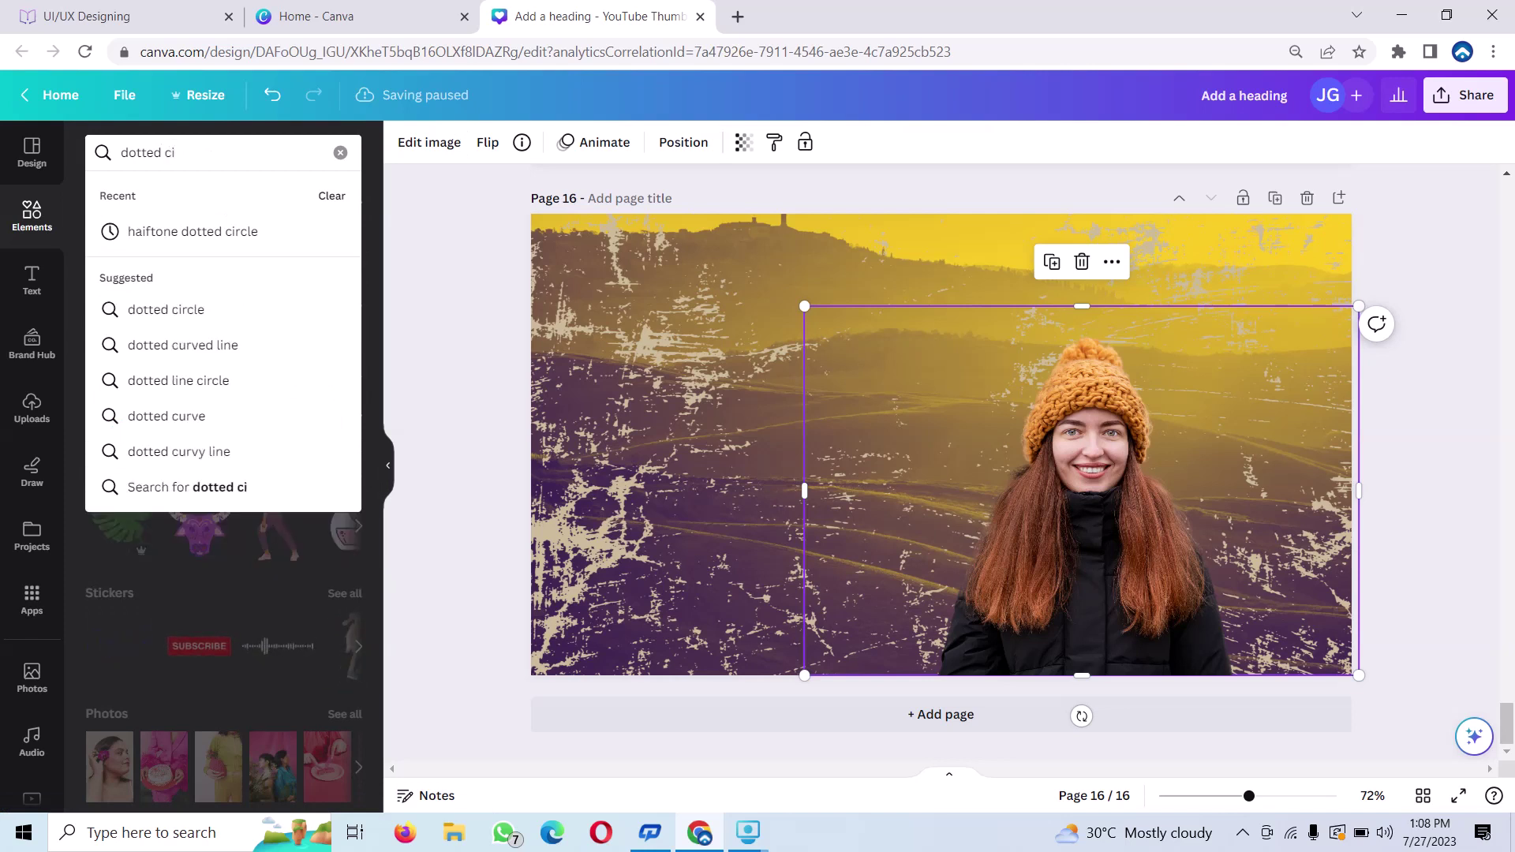
type("cl")
type("e")
key("Return")
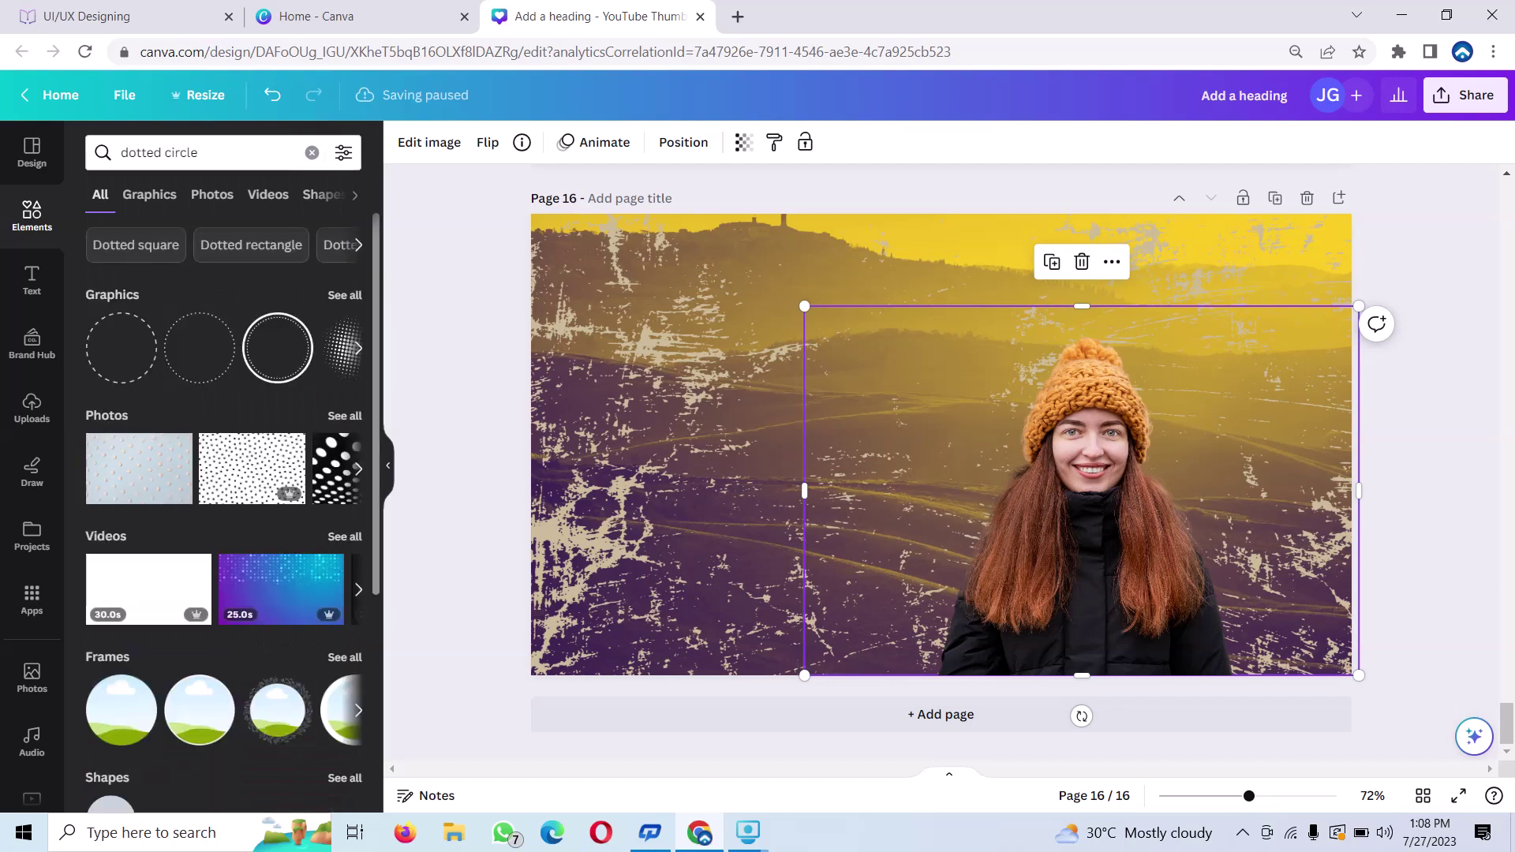
left_click(357, 348)
mouse_move(199, 348)
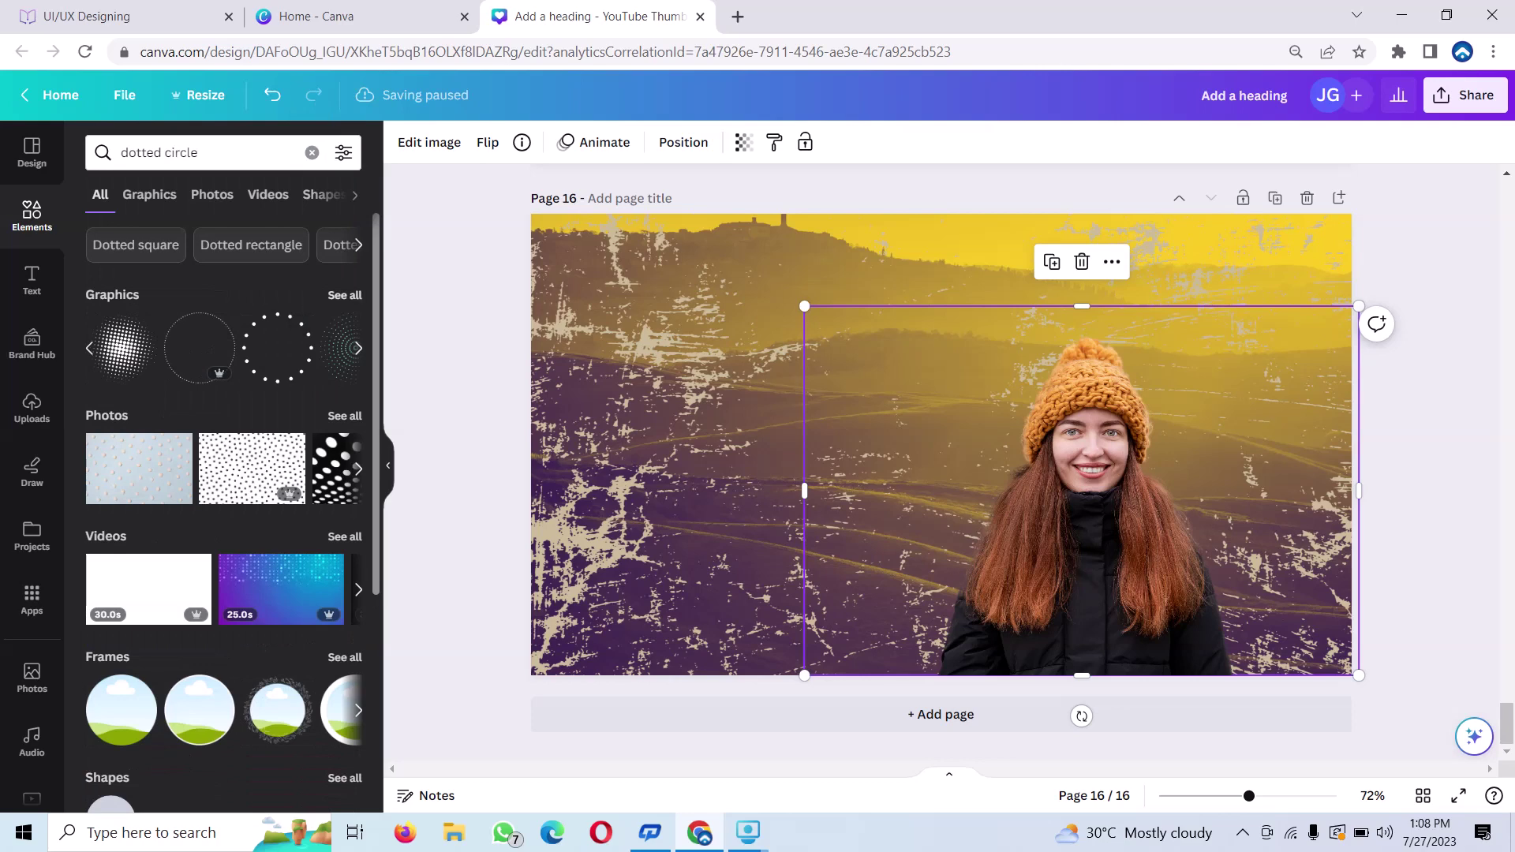
left_click(345, 294)
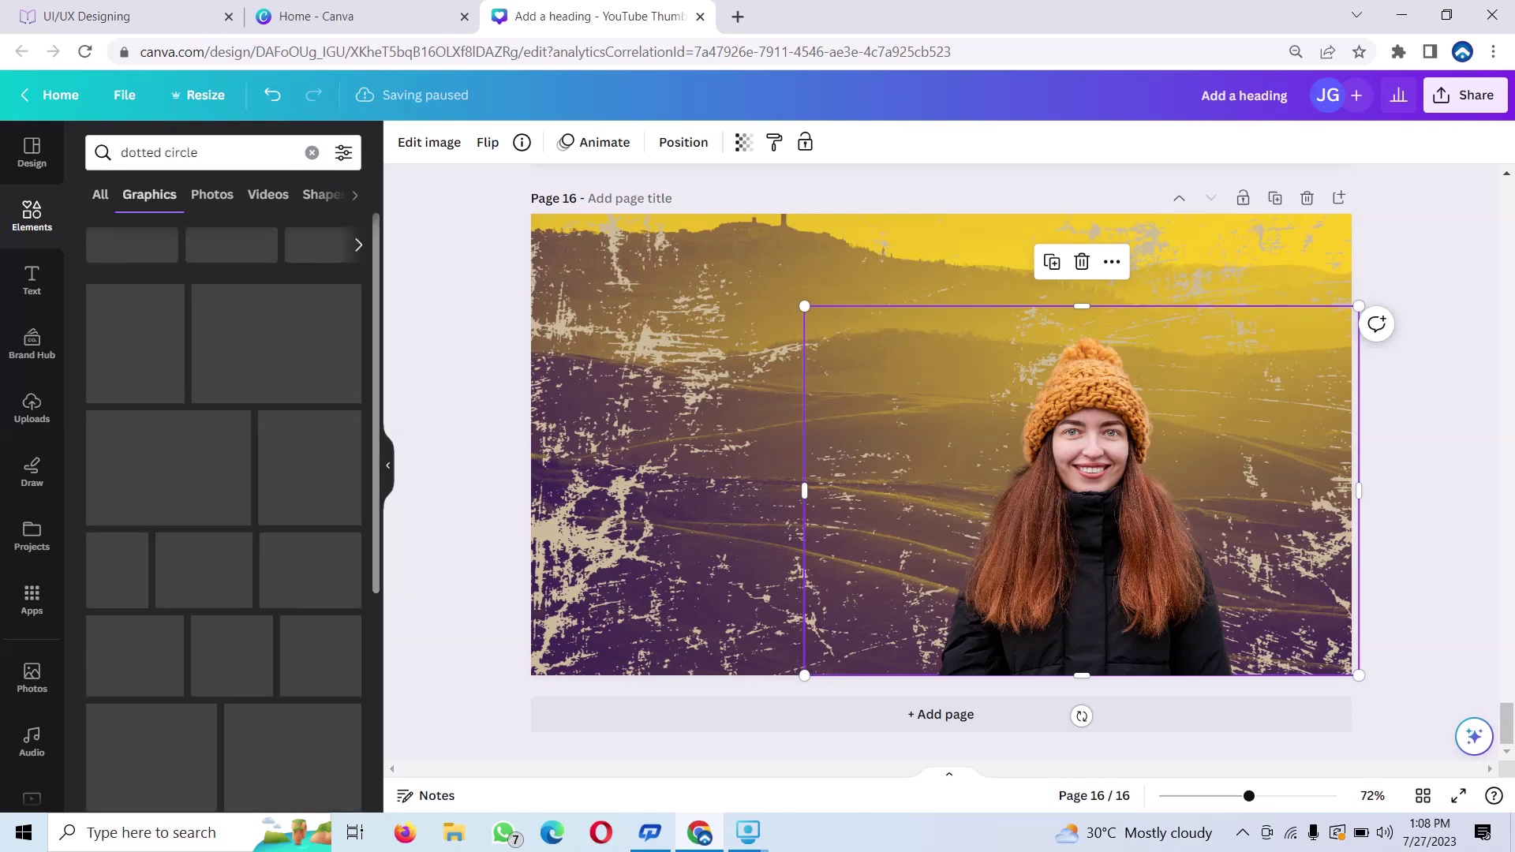
scroll(224, 474, "down", 3)
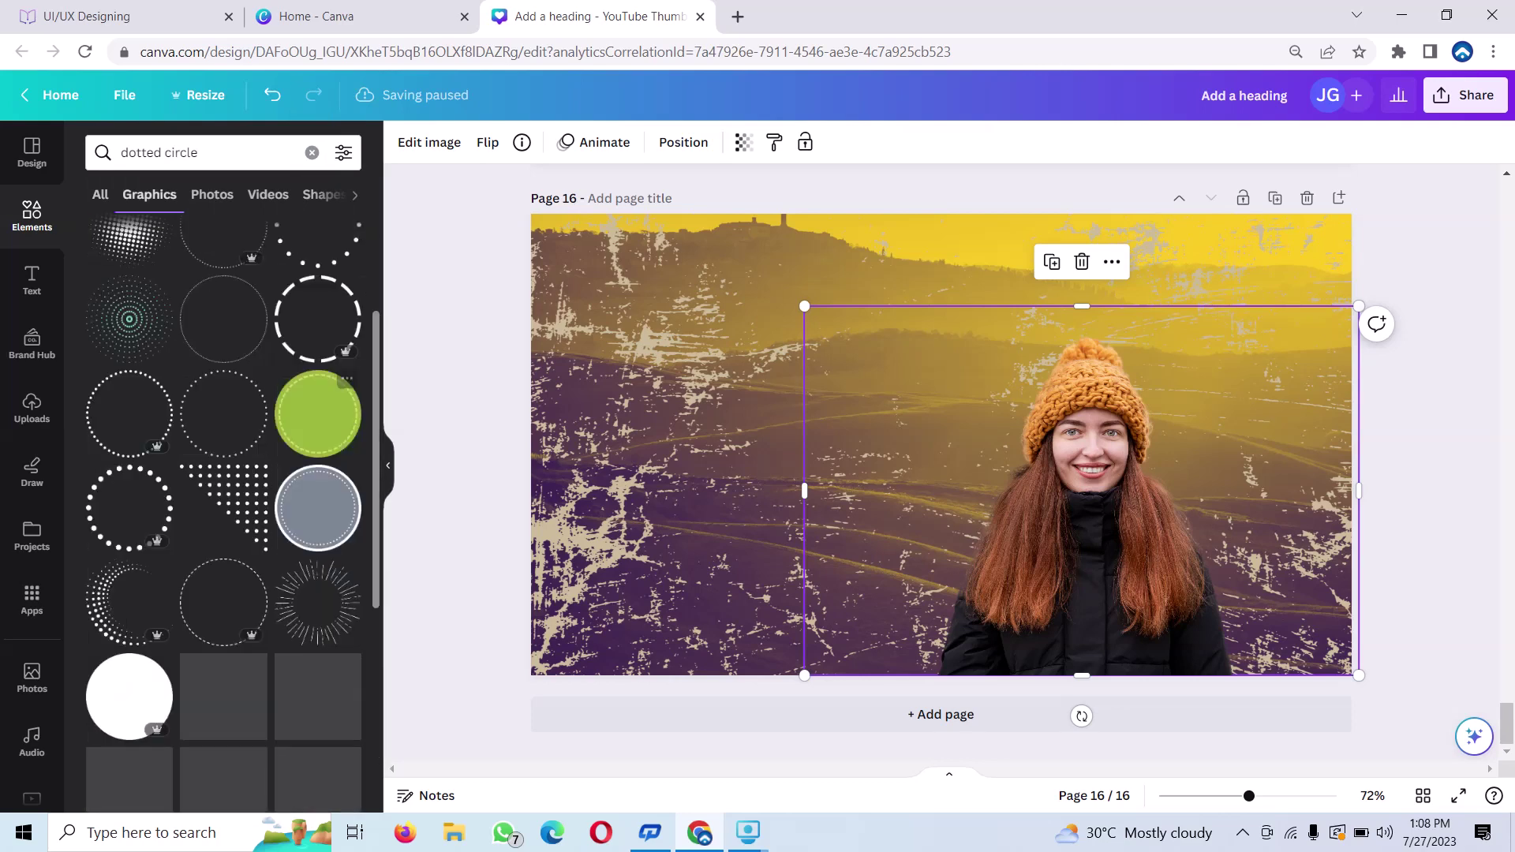
scroll(331, 387, "down", 3)
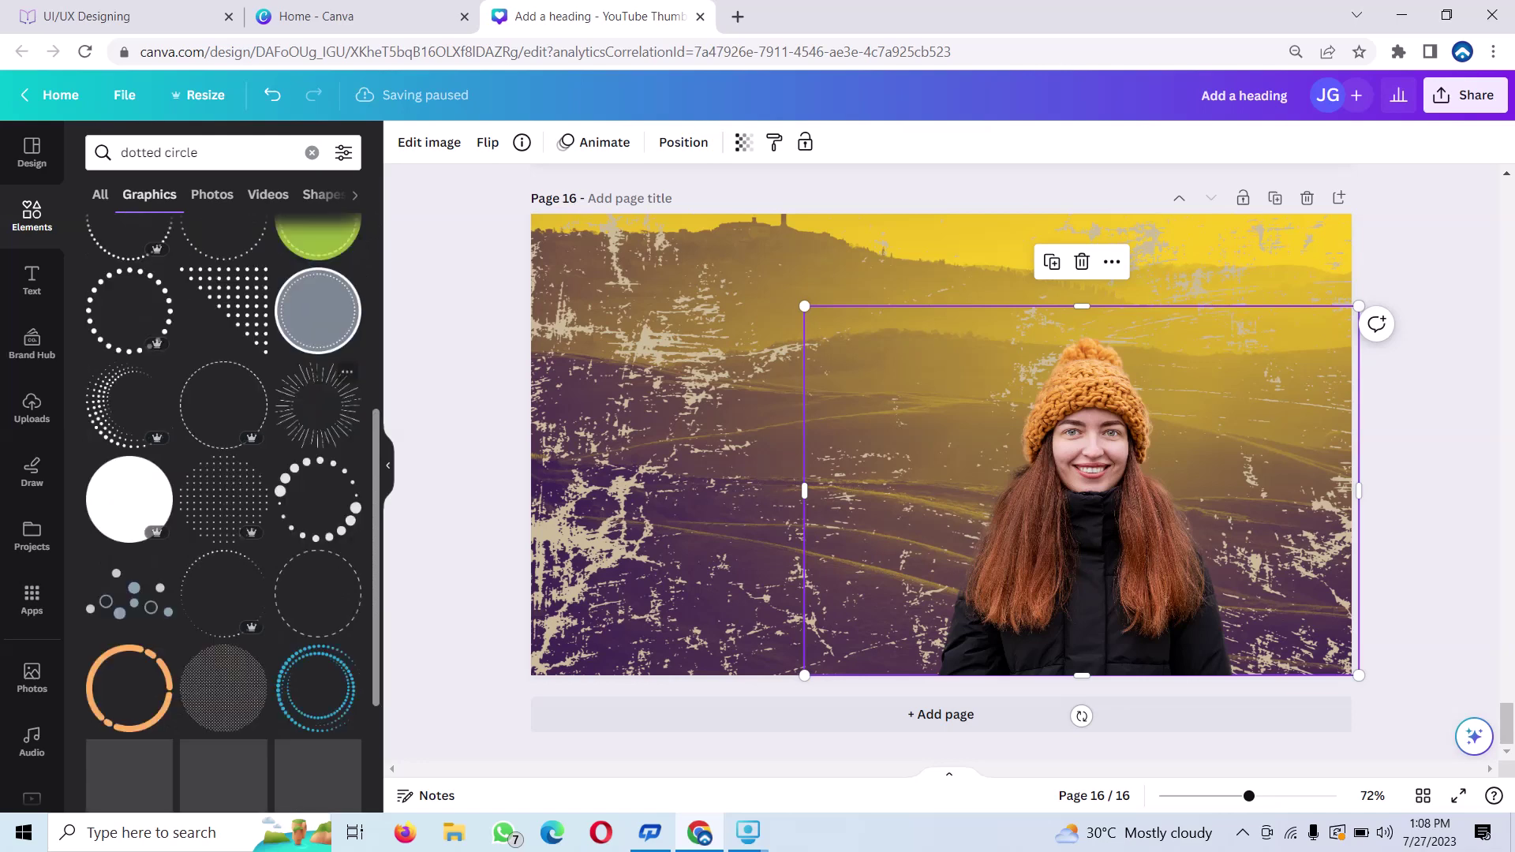
scroll(223, 513, "down", 2)
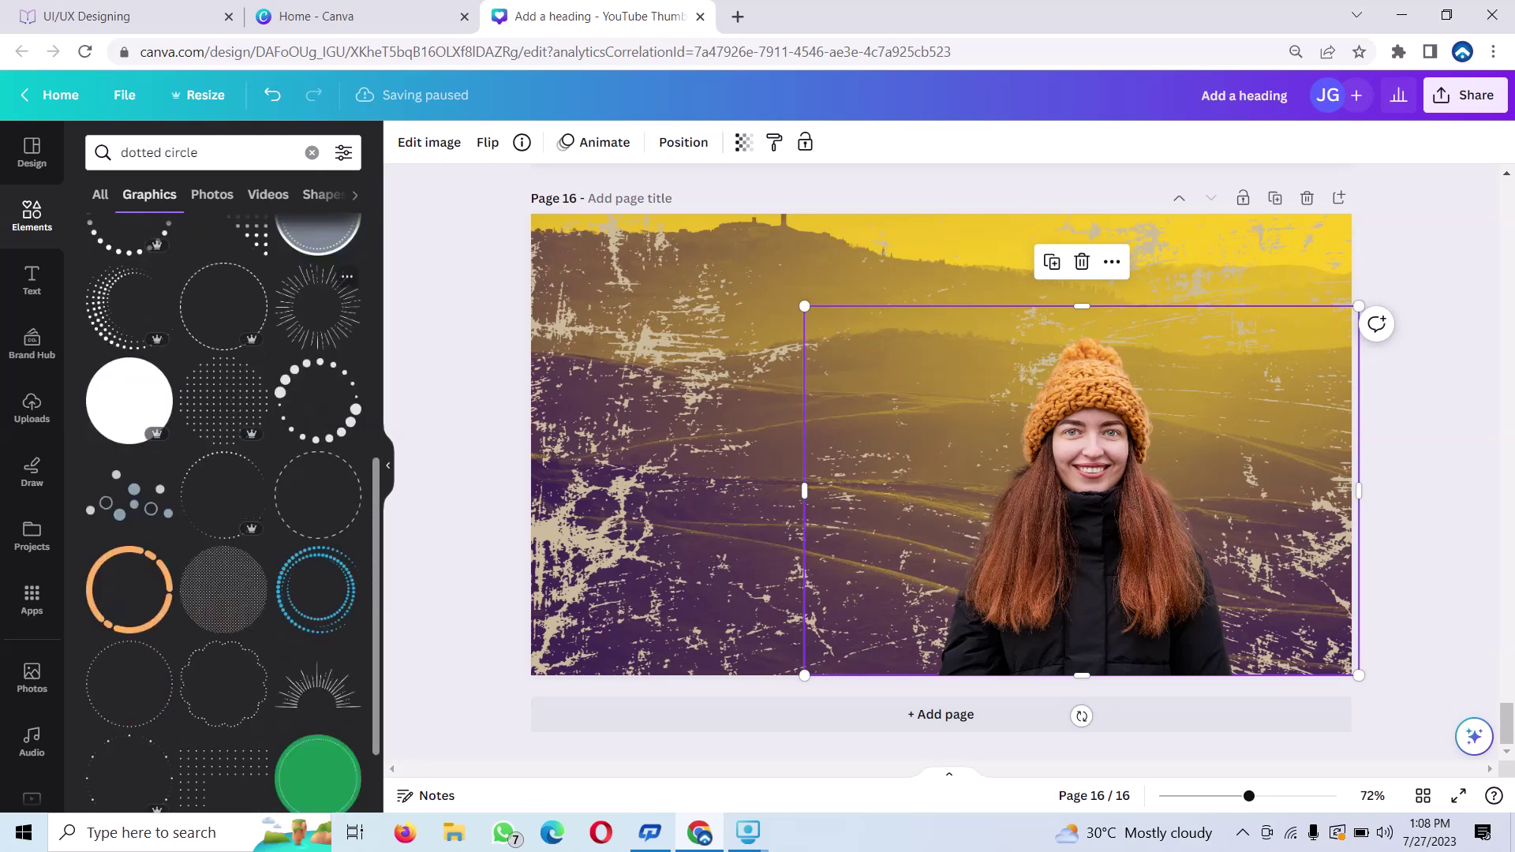
scroll(223, 513, "down", 2)
scroll(223, 568, "down", 3)
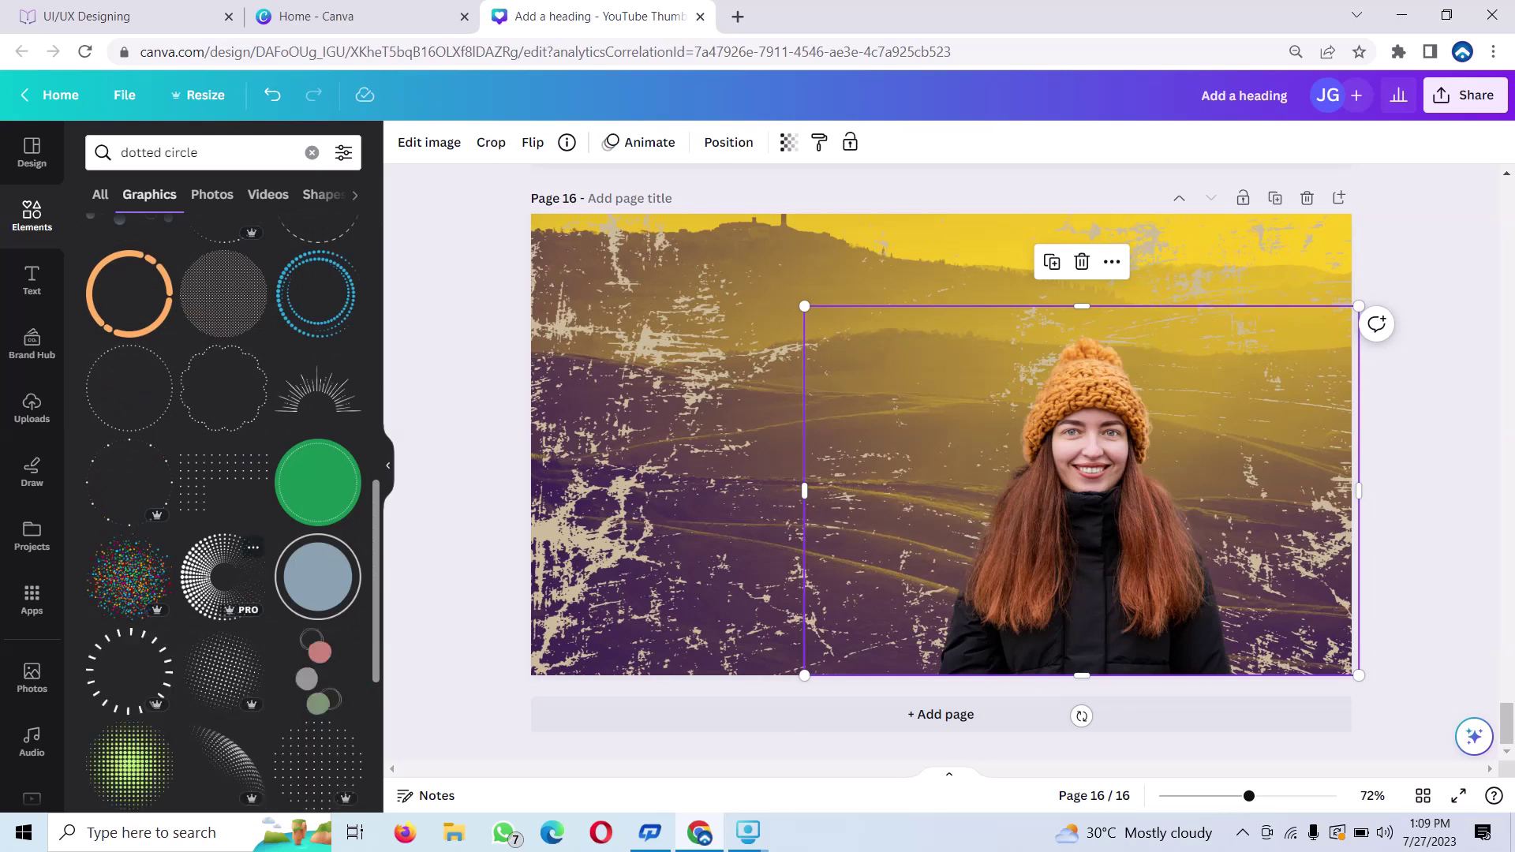
Add the dotted spiral, move it onto the woman's head and rotate it into a halo.
left_click(223, 577)
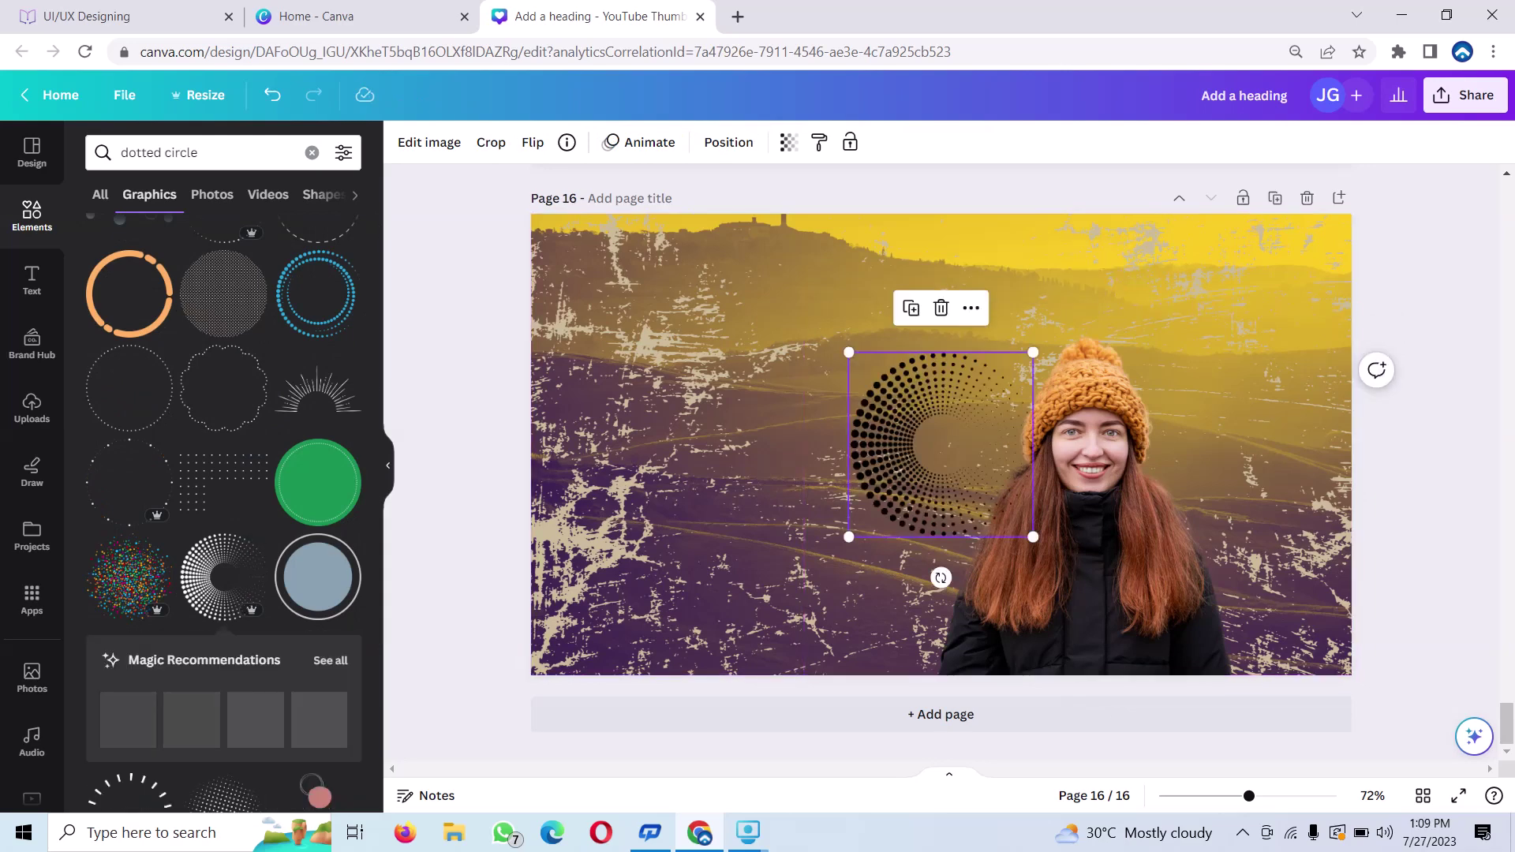
left_click_drag(941, 444, 1090, 387)
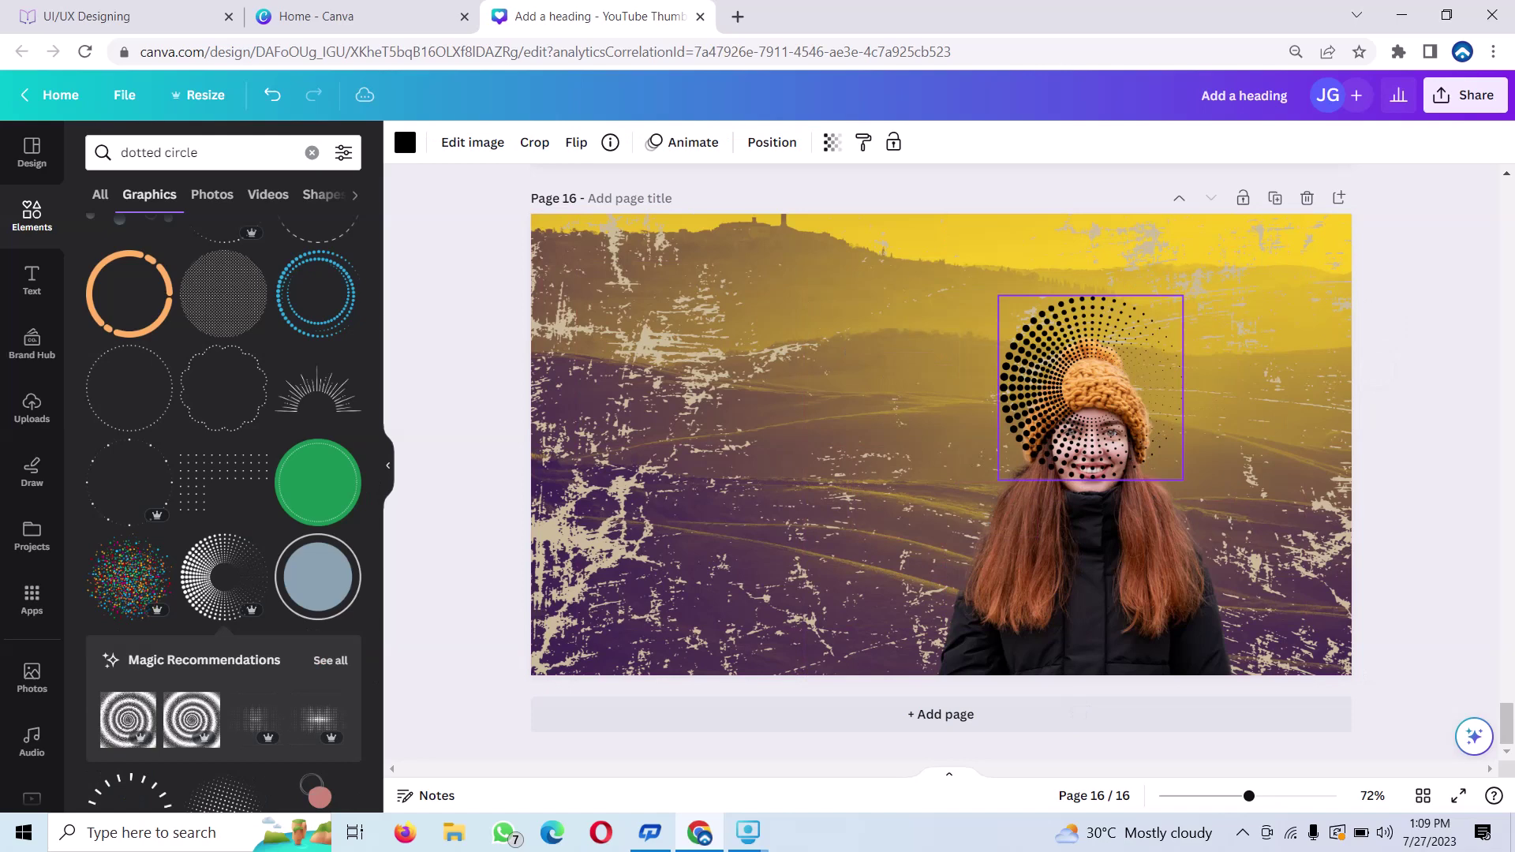
mouse_move(1090, 517)
left_mouse_down()
mouse_move(1247, 532)
mouse_move(1122, 417)
mouse_move(961, 419)
left_mouse_up()
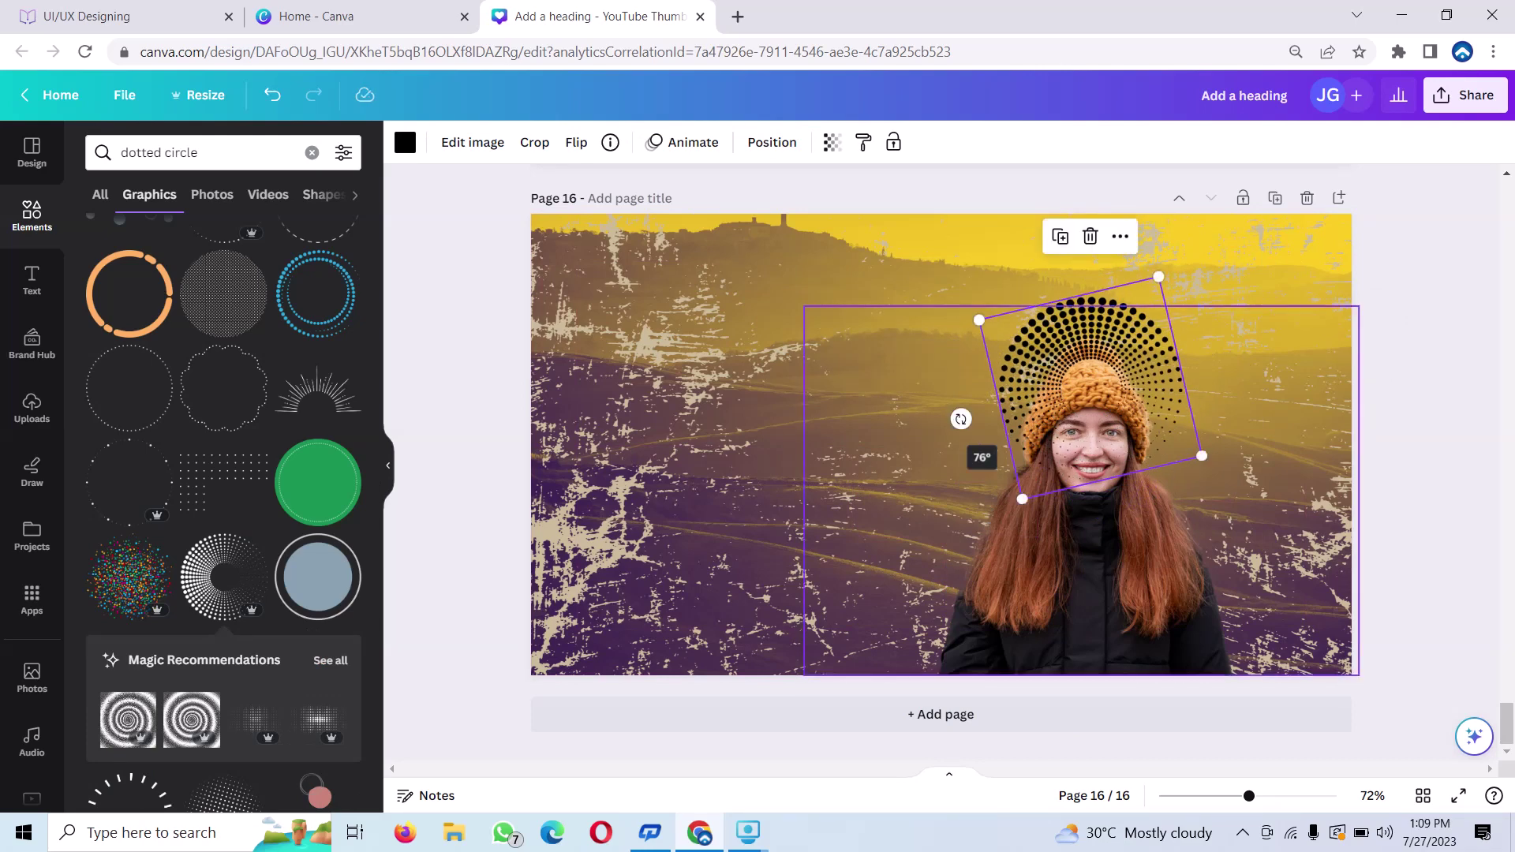
left_click_drag(1089, 371, 1082, 392)
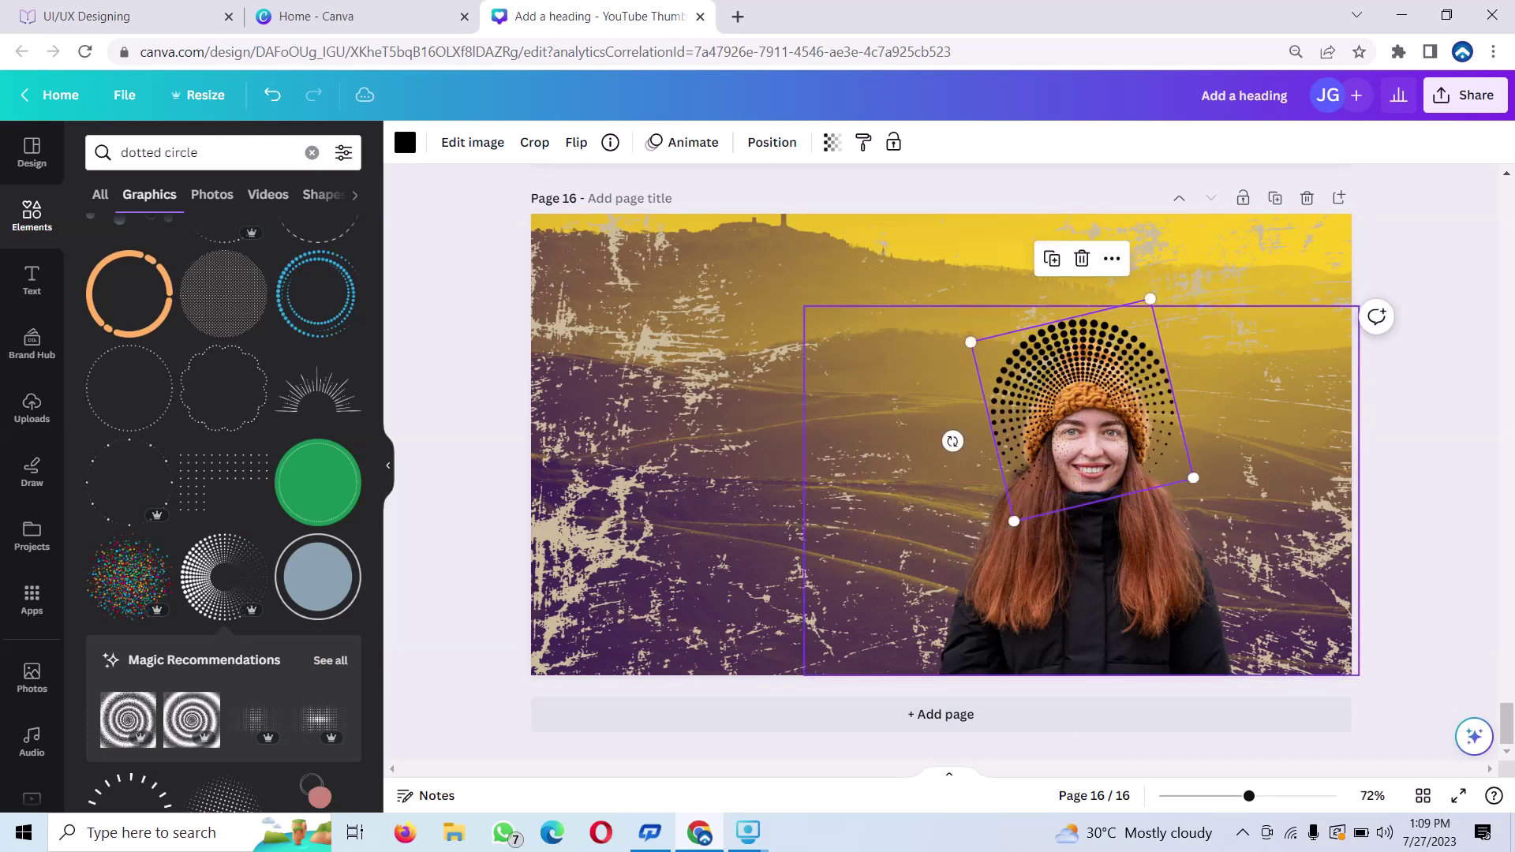
left_click(1105, 592)
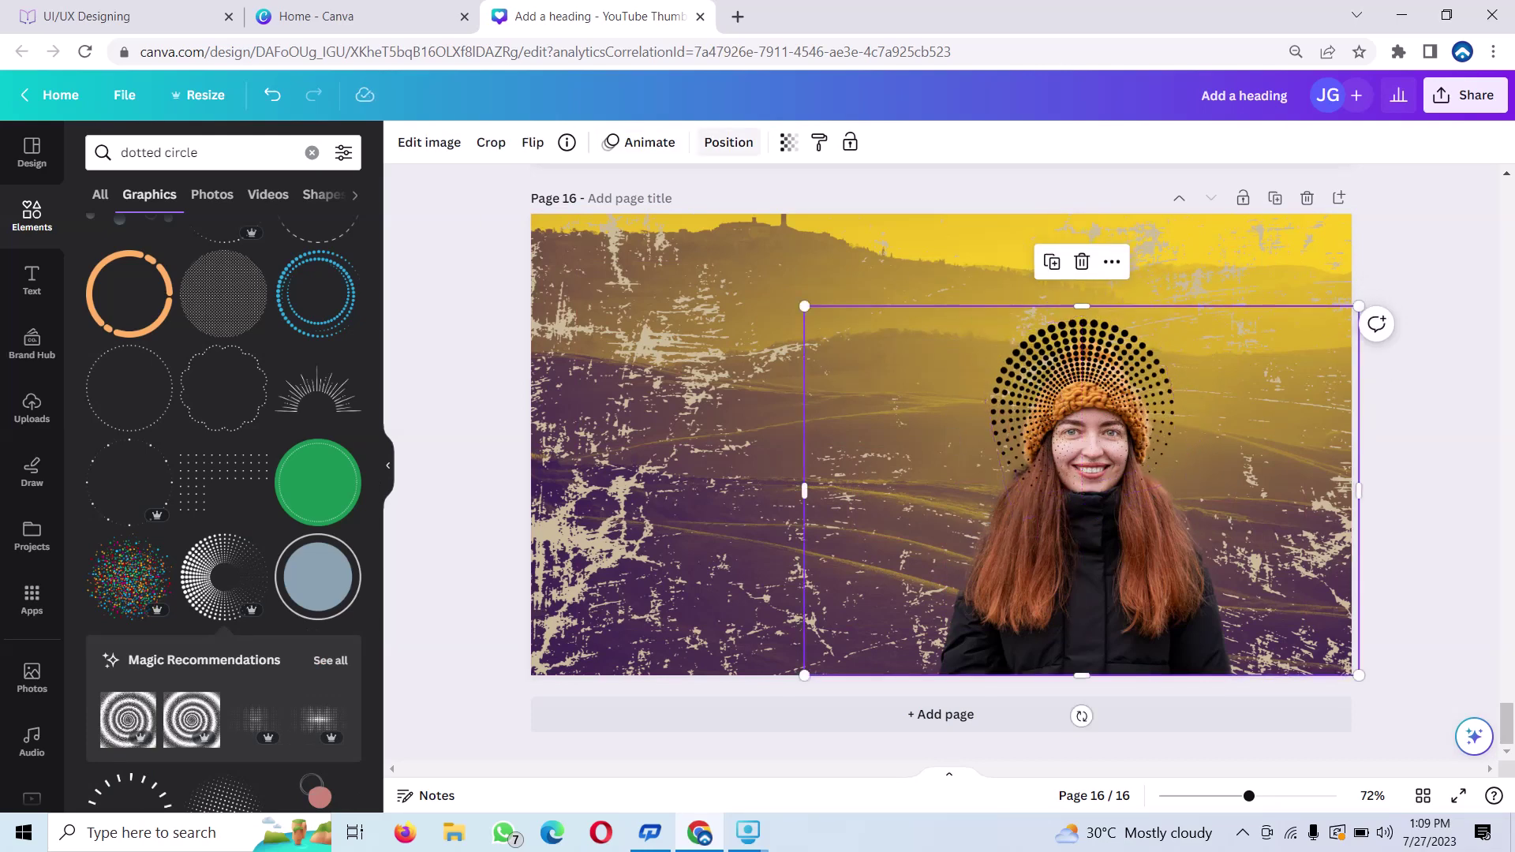
Bring the woman in front of the halo and move her about 70 px lower.
left_click(729, 142)
left_click(130, 223)
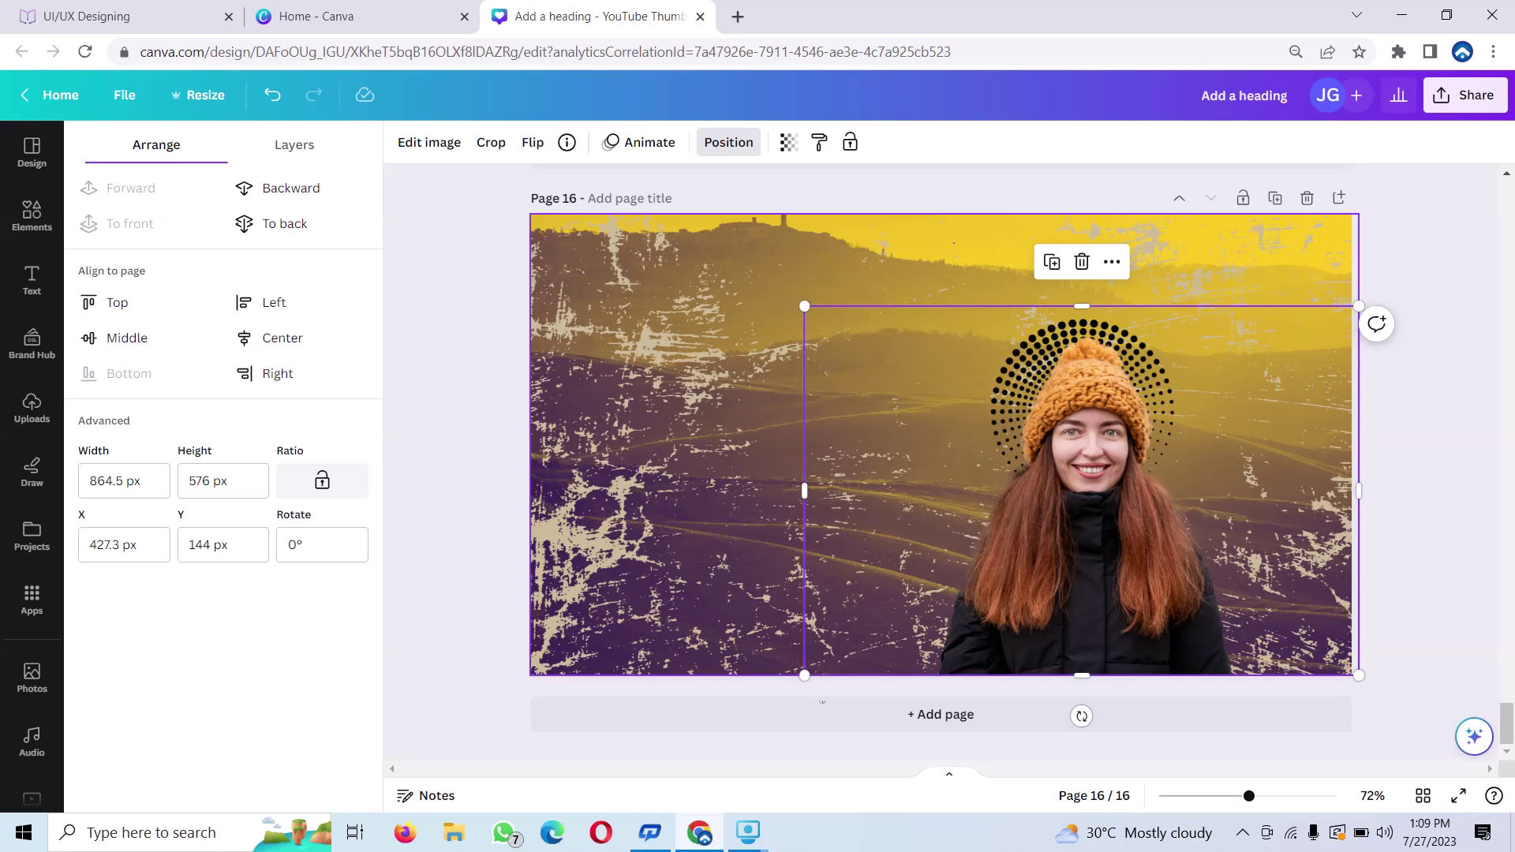
left_click(667, 474)
left_click_drag(1089, 419, 1089, 473)
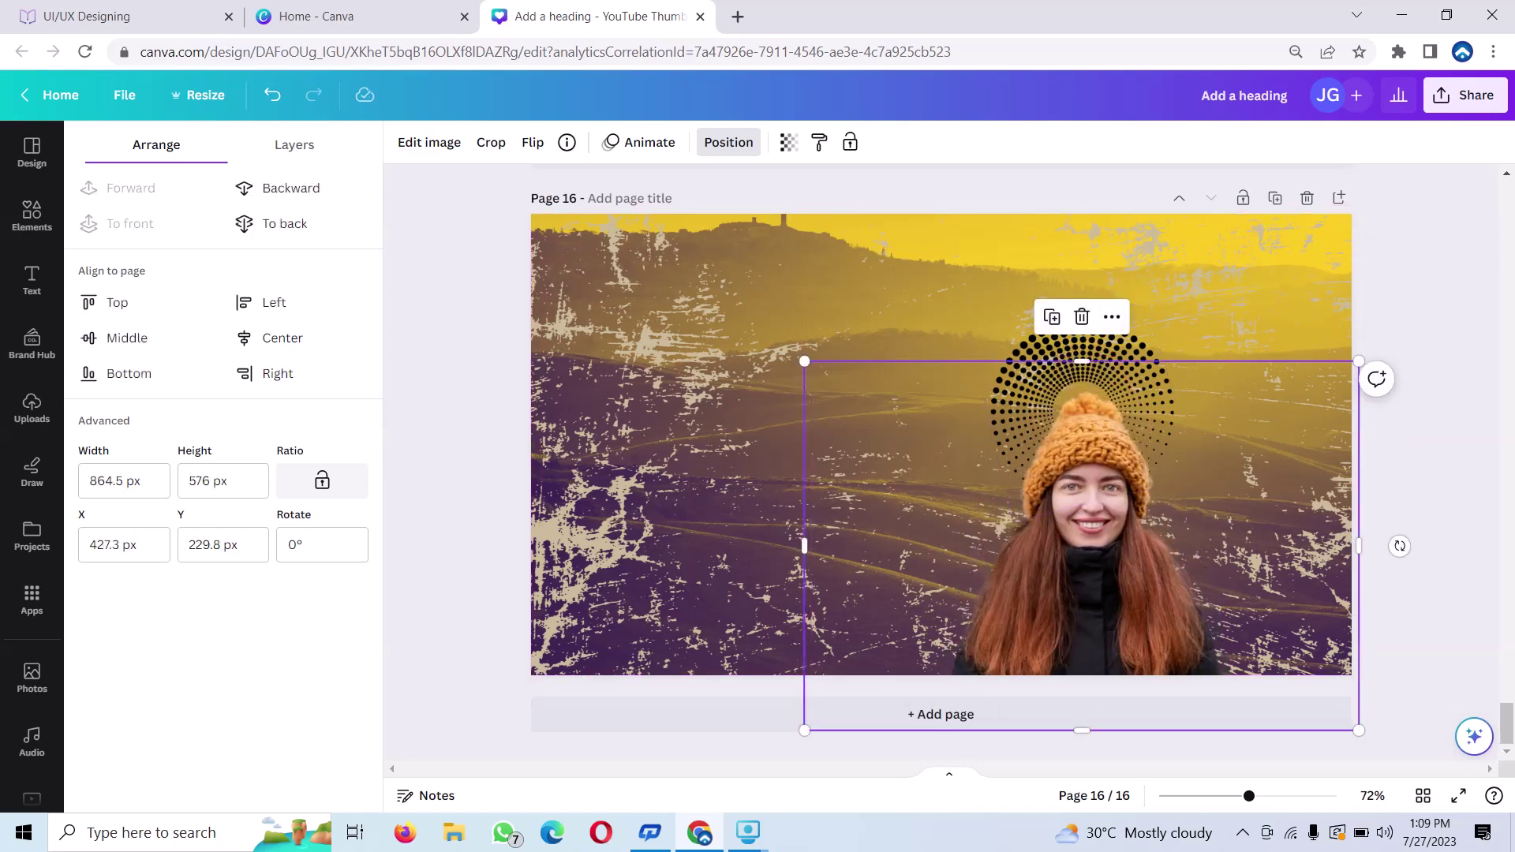
left_click(430, 142)
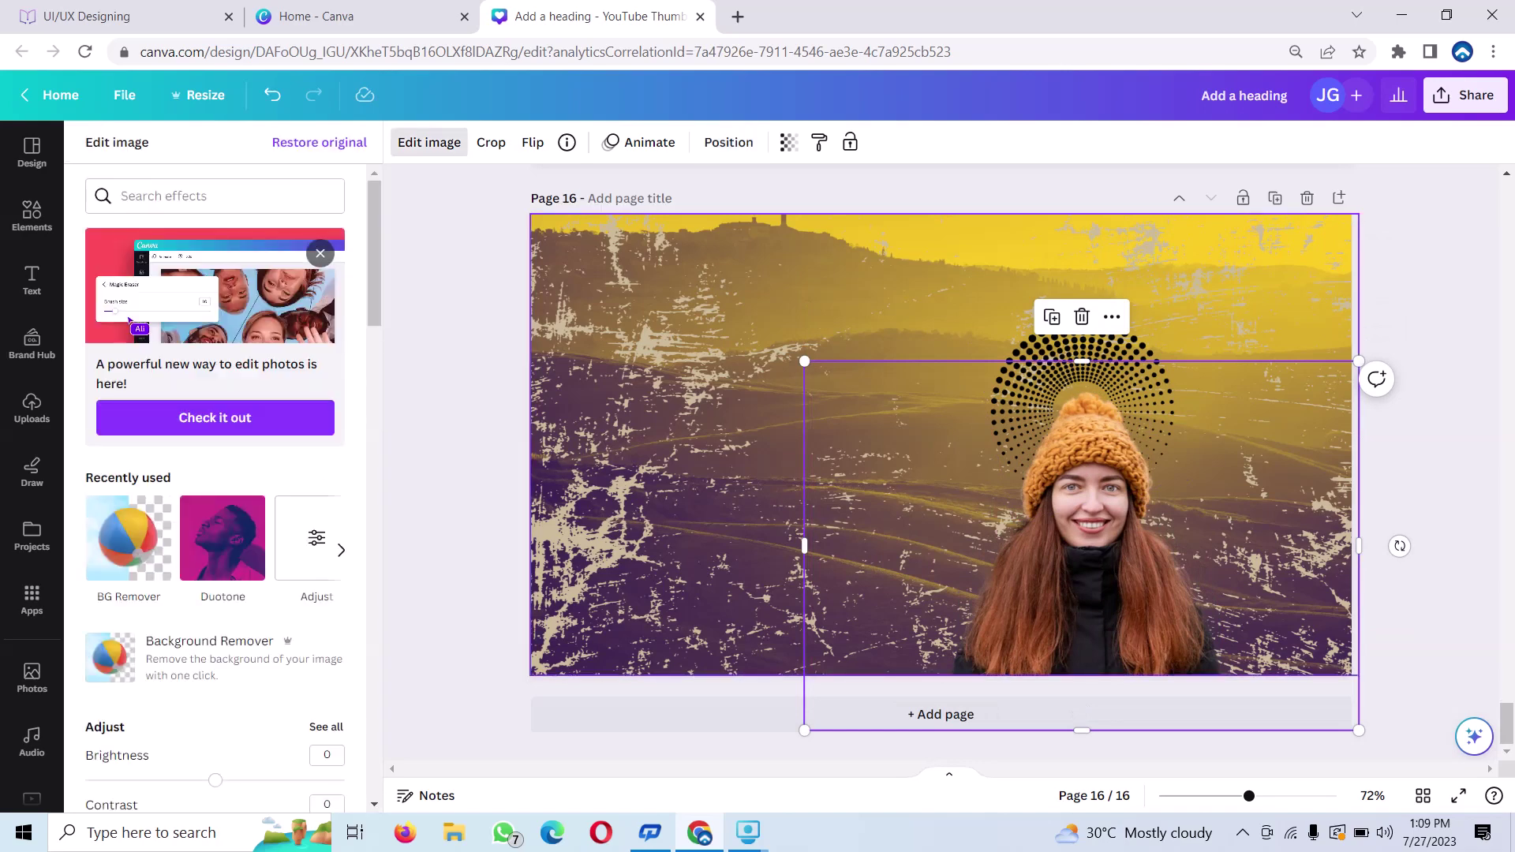
left_click(1081, 395)
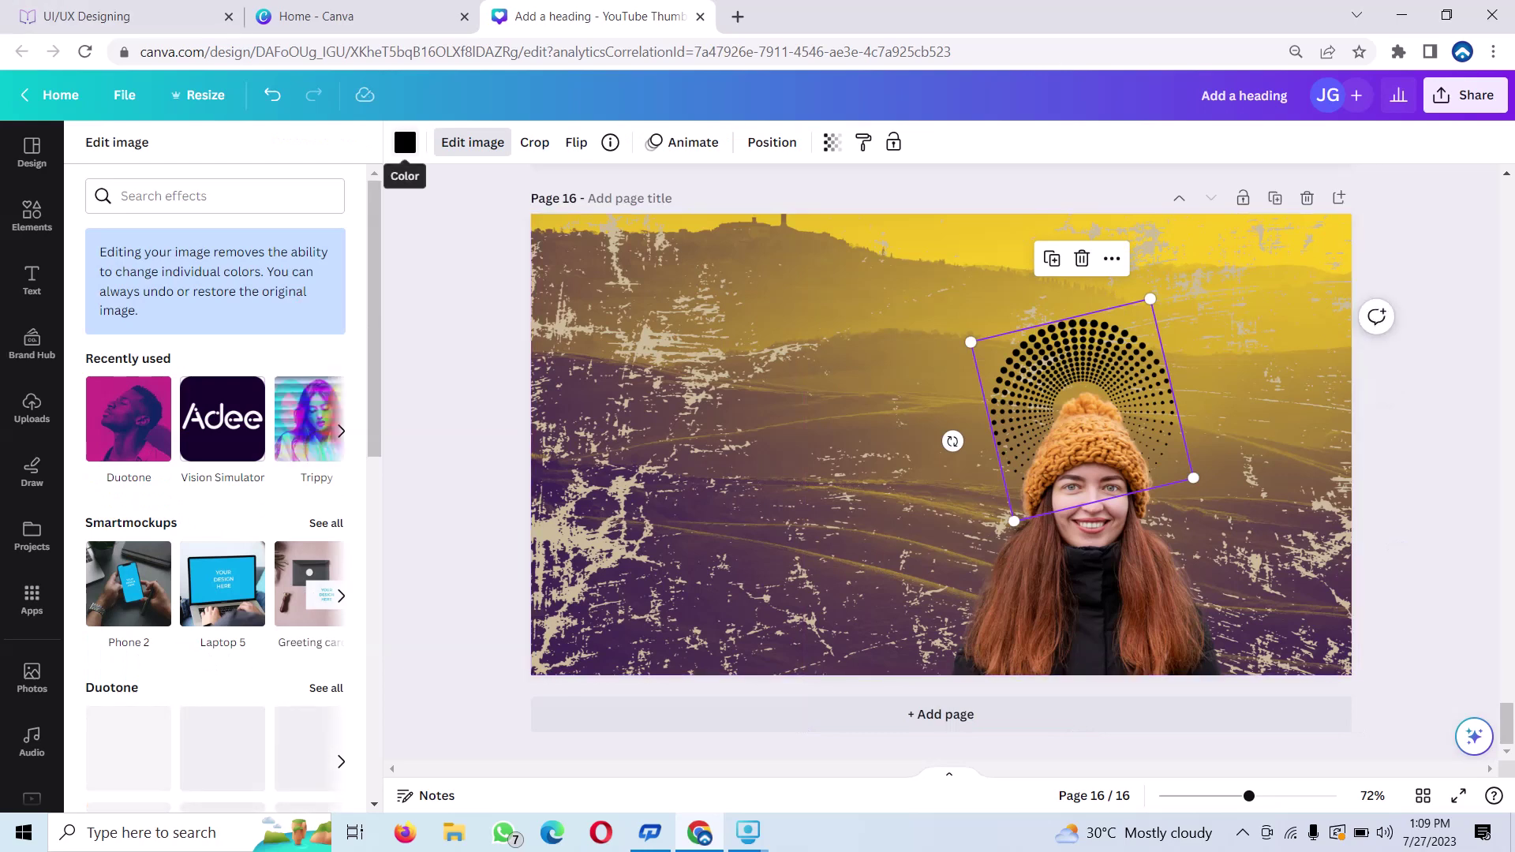
Make the dotted halo white and move the woman back up beneath it.
left_click(405, 143)
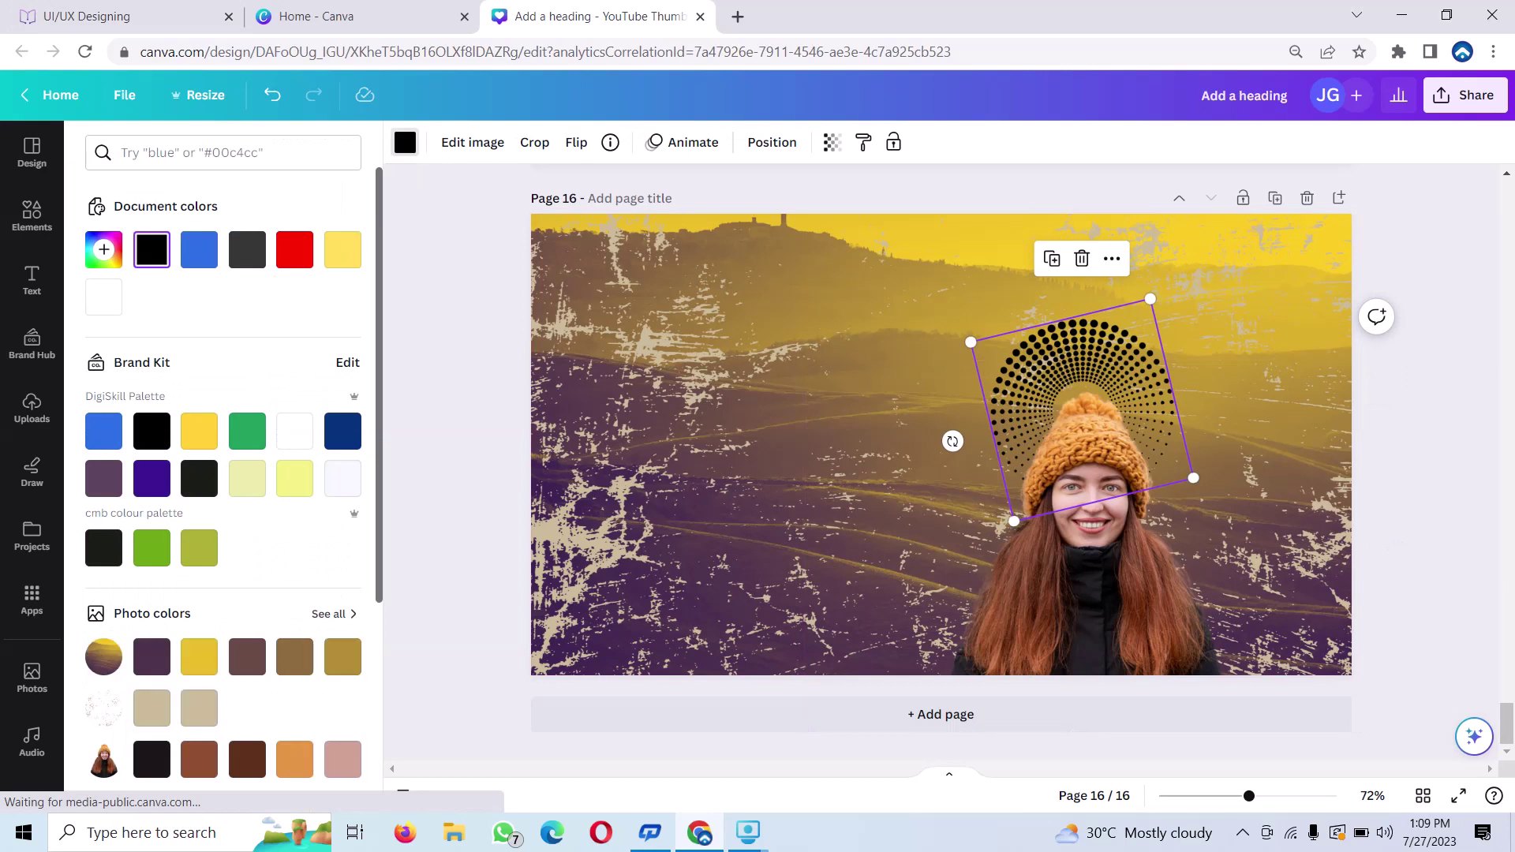
left_click(295, 431)
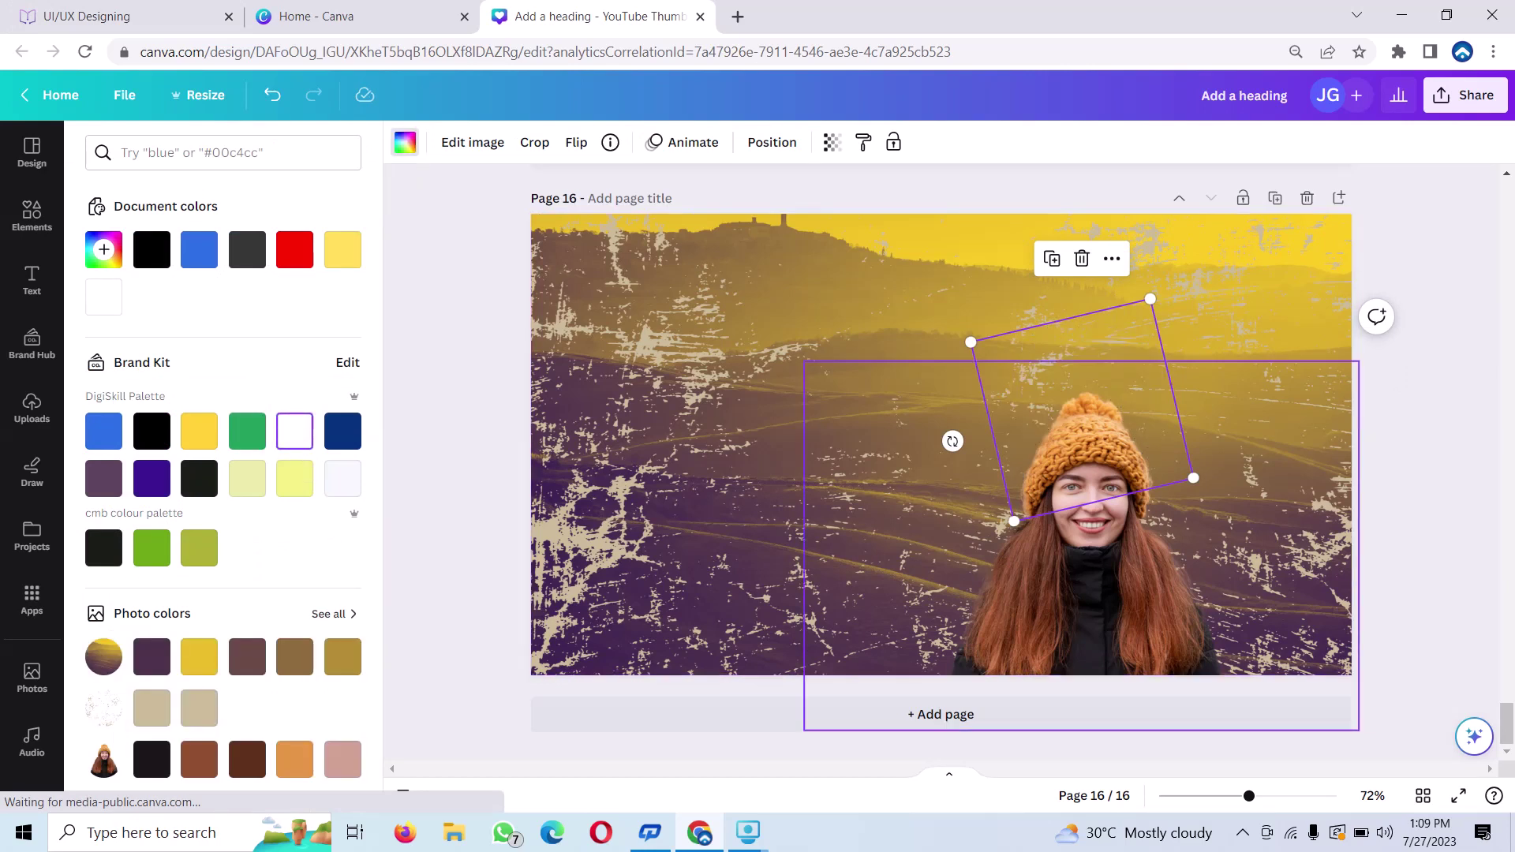
mouse_move(1105, 616)
left_mouse_down()
mouse_move(1150, 484)
mouse_move(1105, 553)
left_mouse_up()
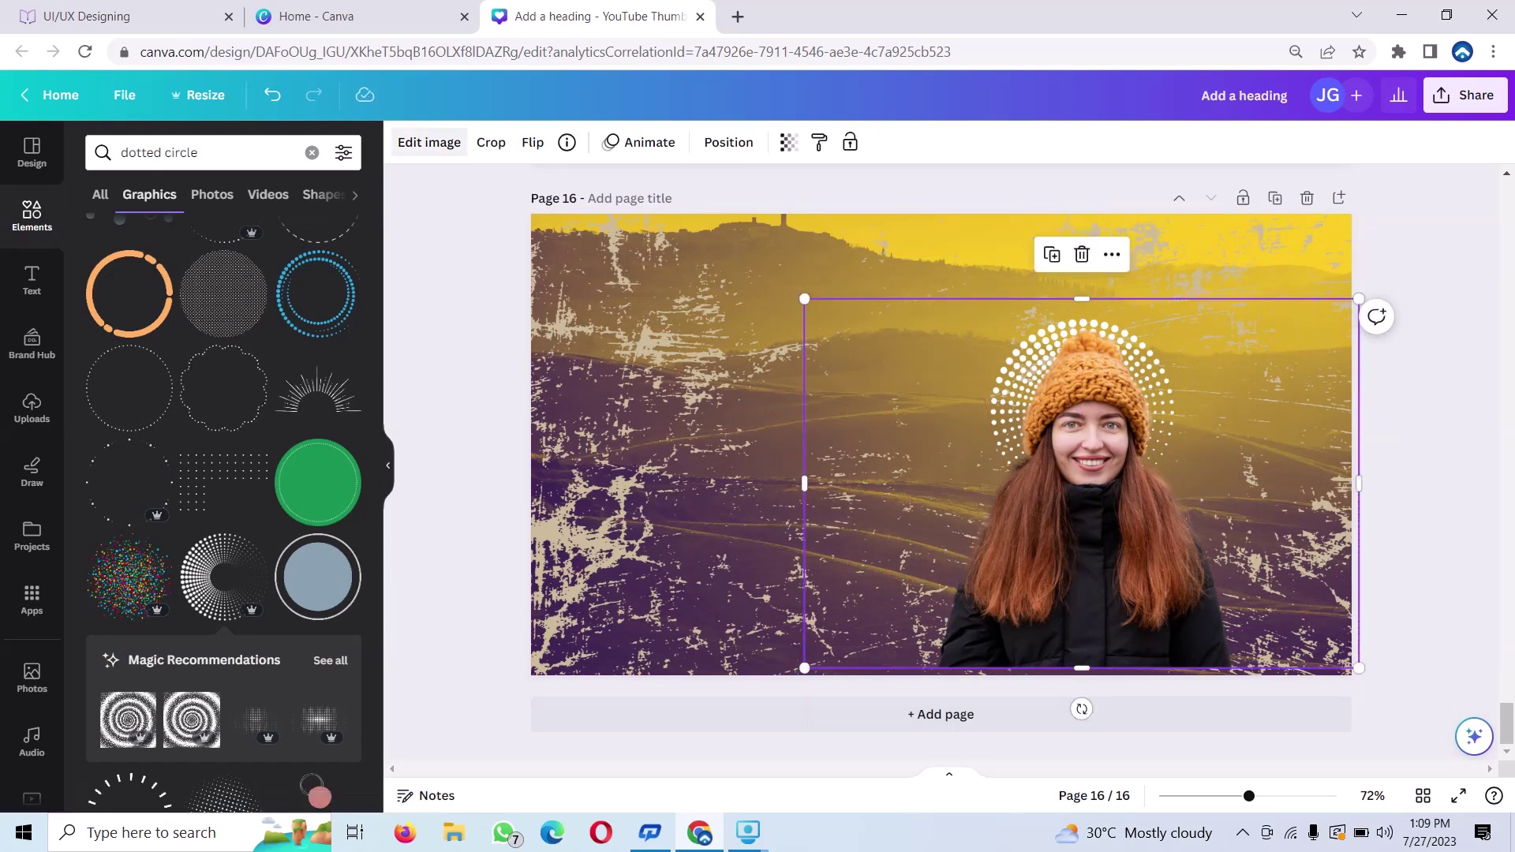
Try Myrtle, then tint the woman with the blue Peppermint duotone, nudging her left.
left_click(429, 142)
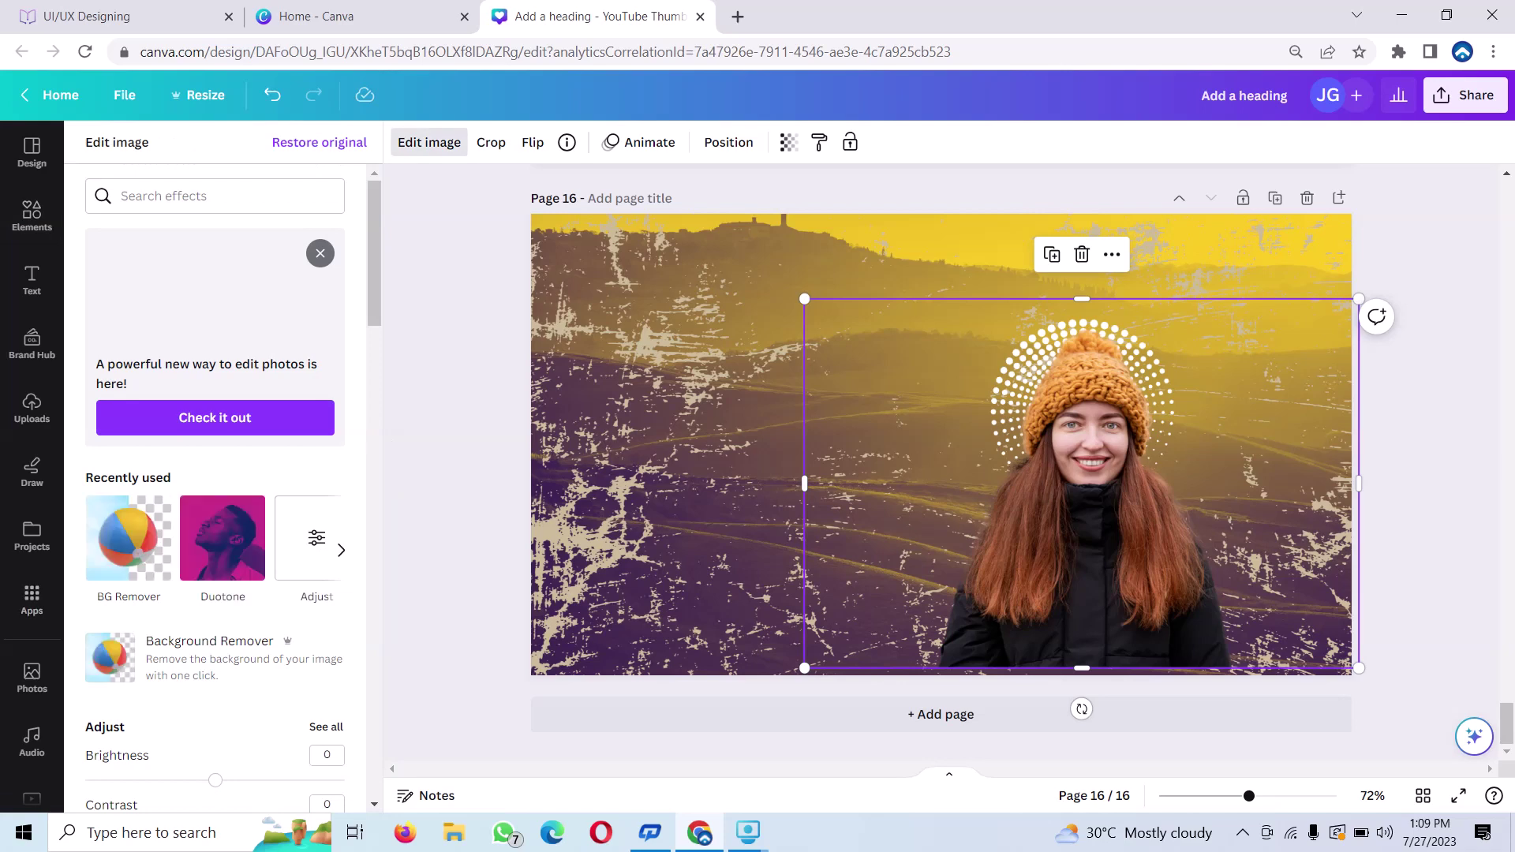
left_click(222, 537)
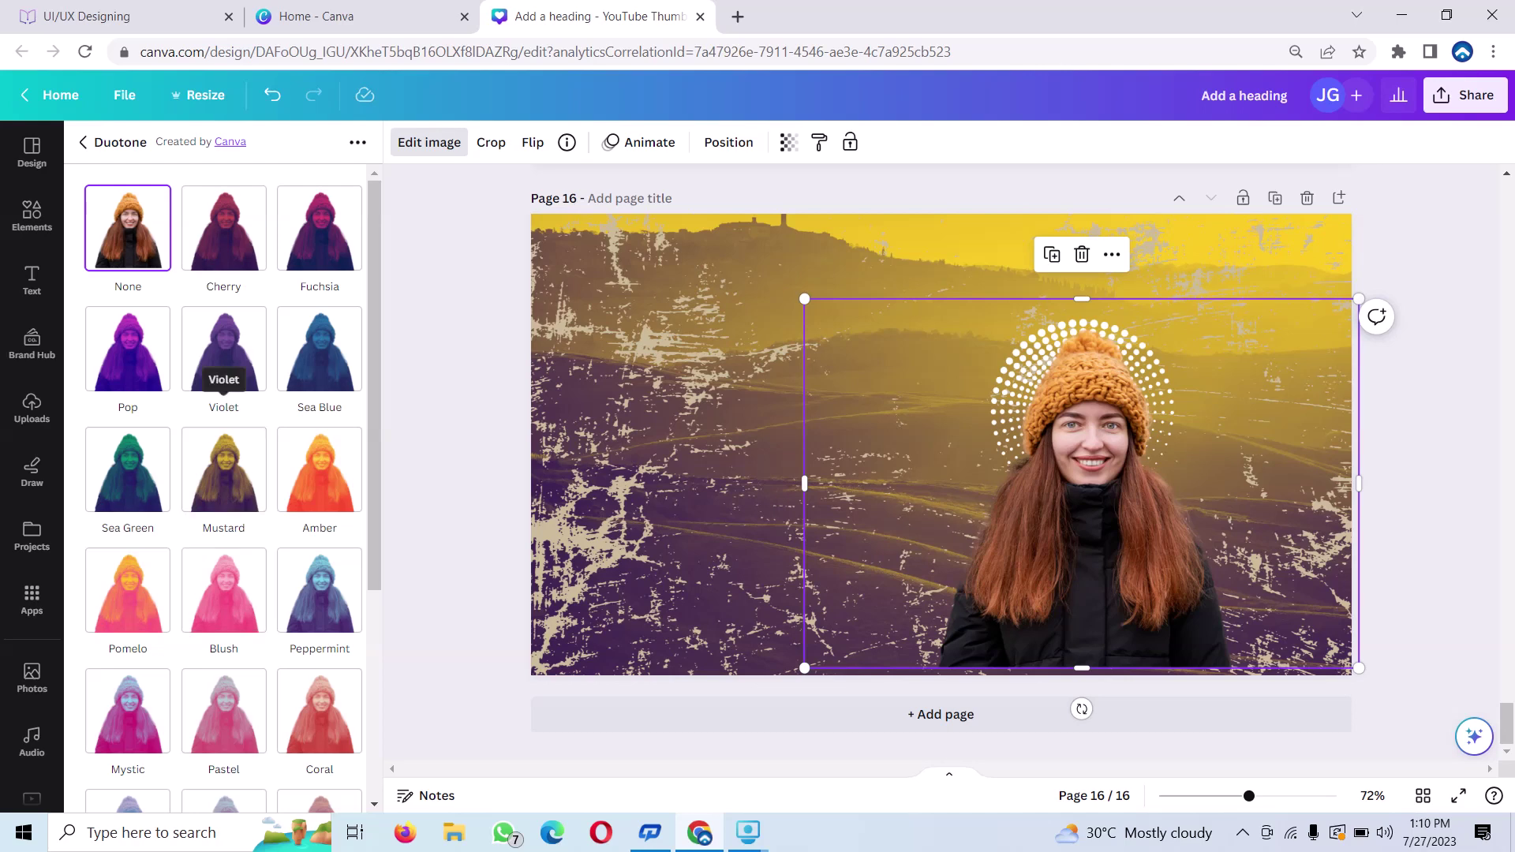
scroll(224, 355, "down", 3)
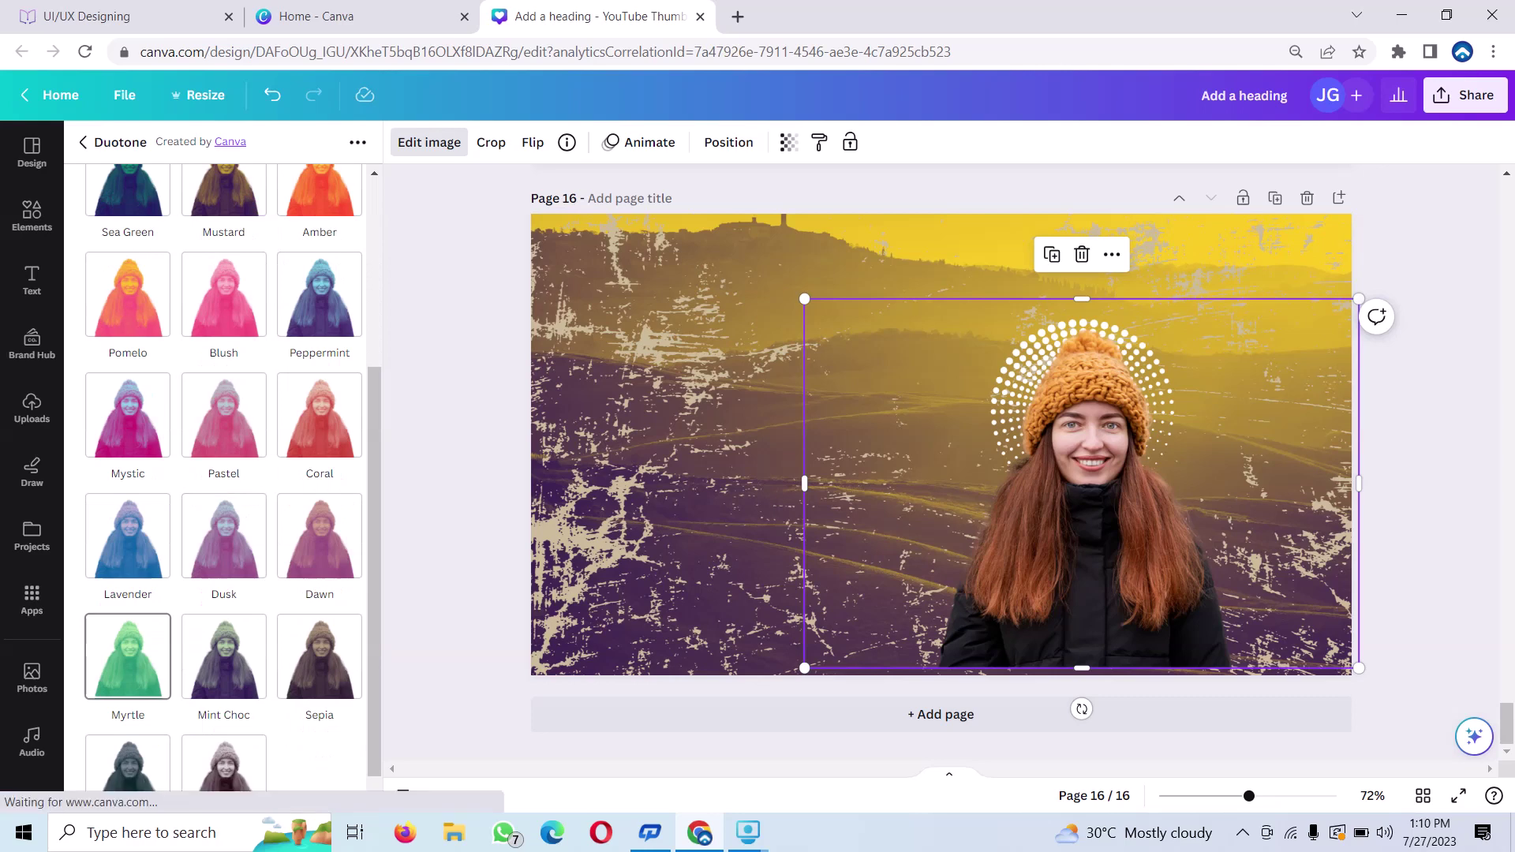
left_click(127, 657)
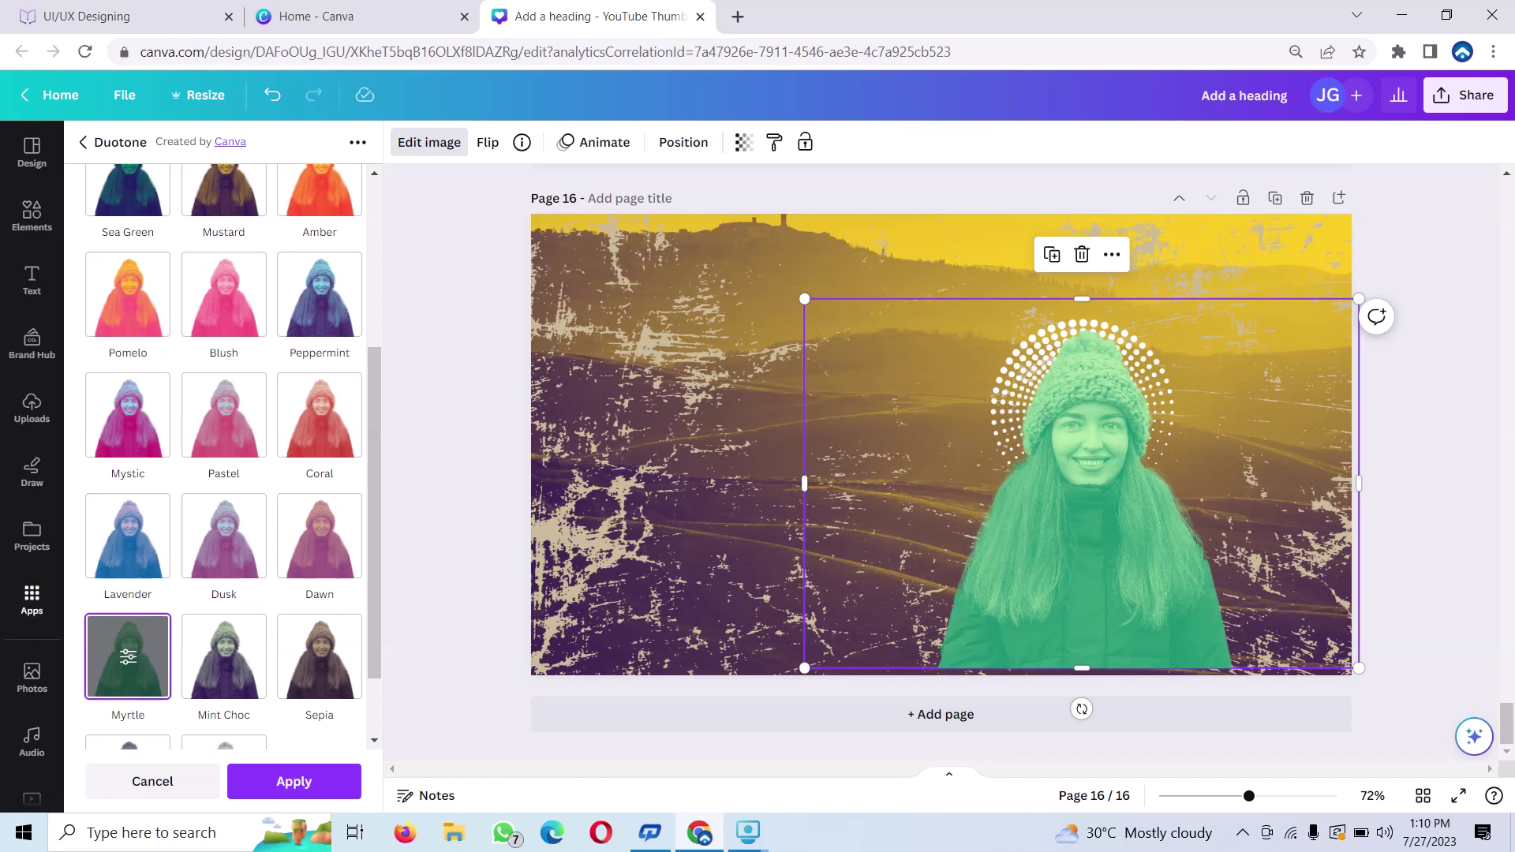
left_click_drag(1081, 483, 1062, 490)
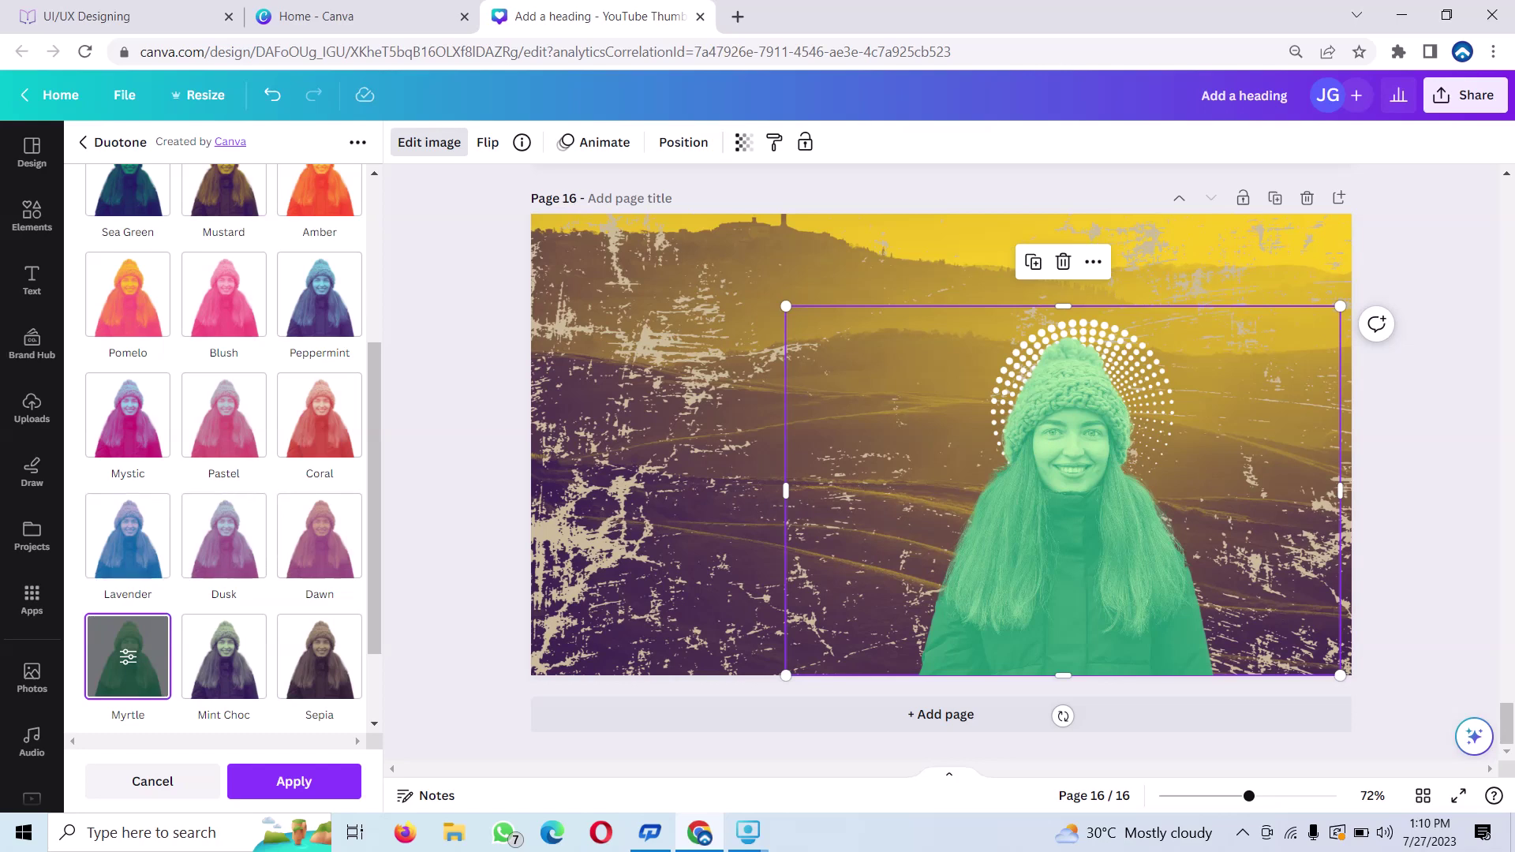
left_click(319, 295)
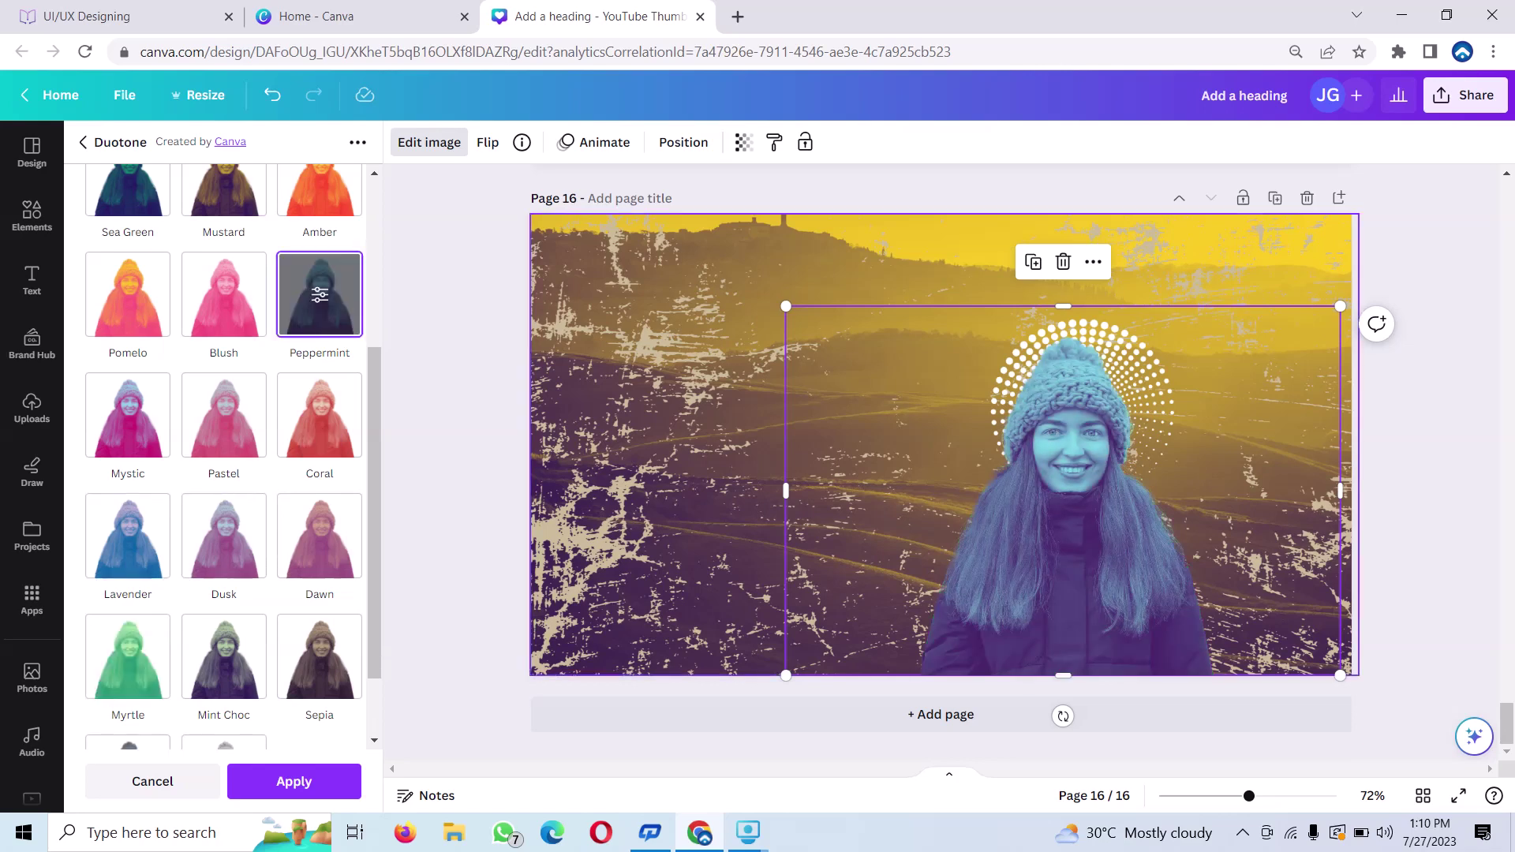
left_click(655, 442)
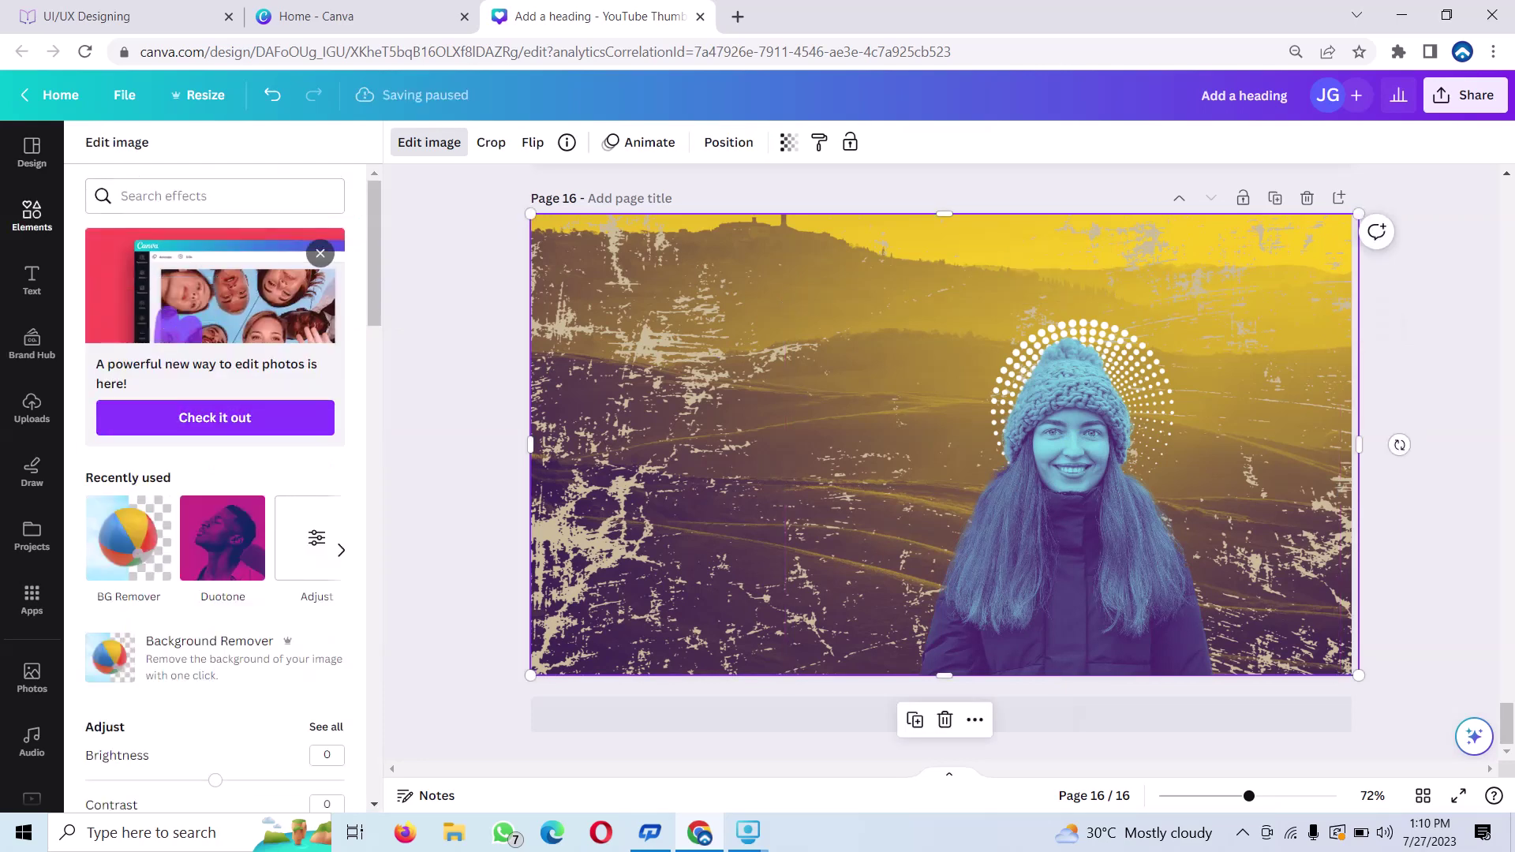
Search the Elements library for 'retro sun' using the suggested search term.
left_click(32, 214)
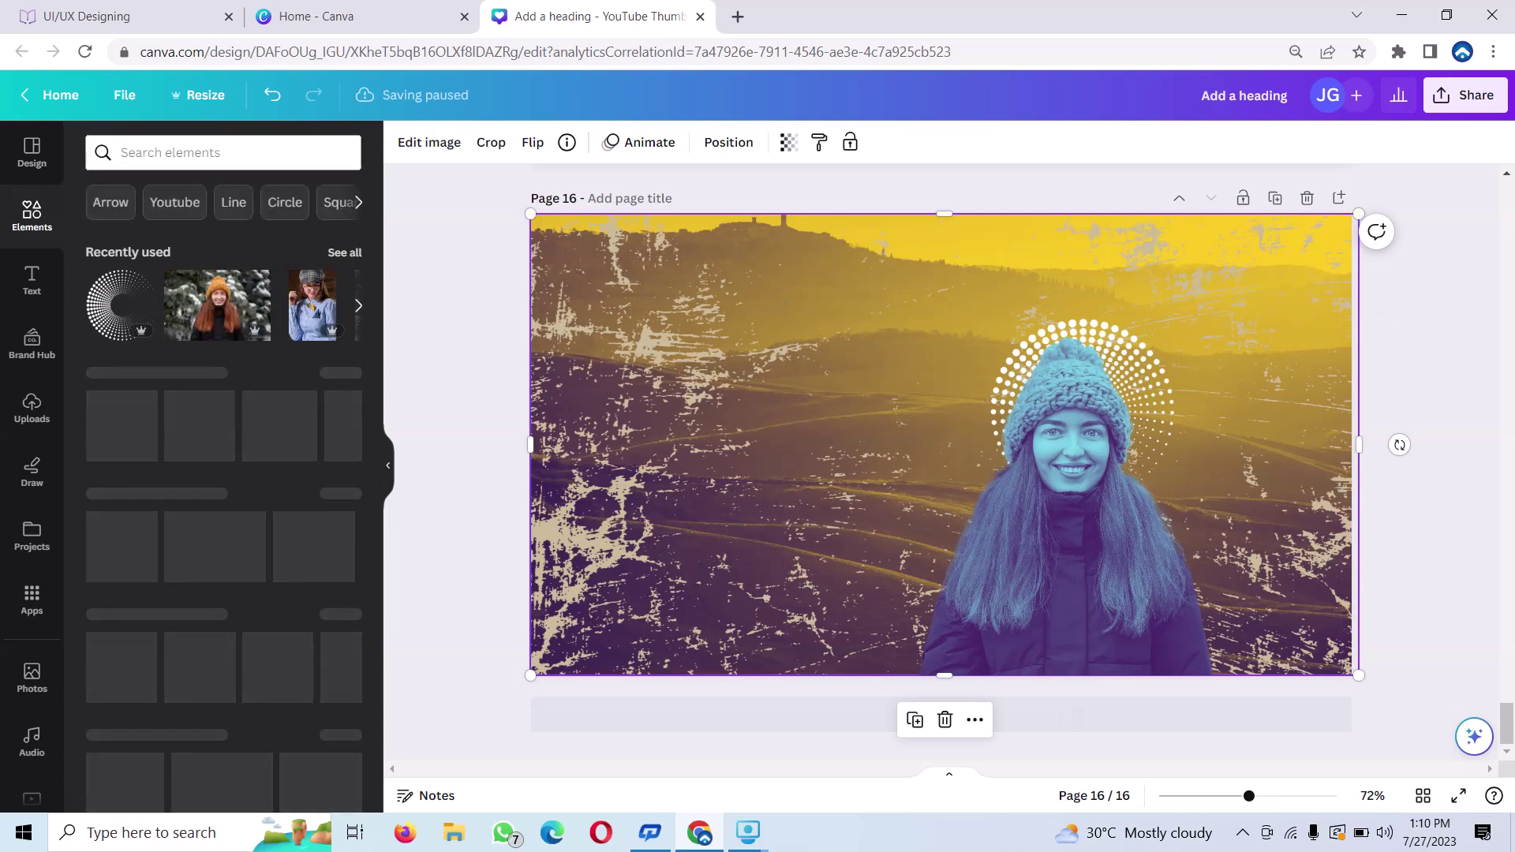
left_click(221, 152)
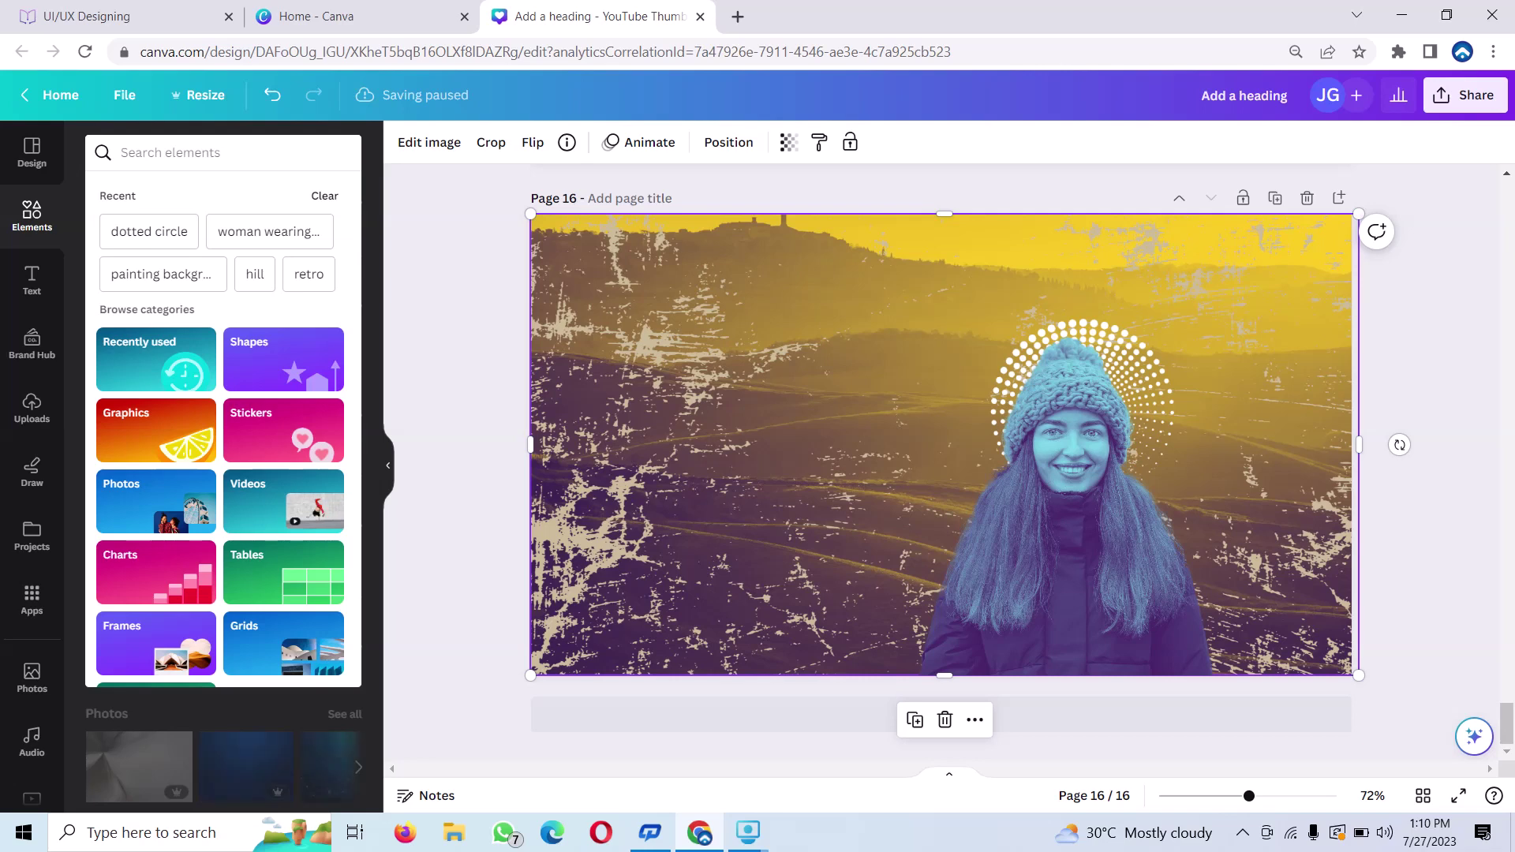
type("su")
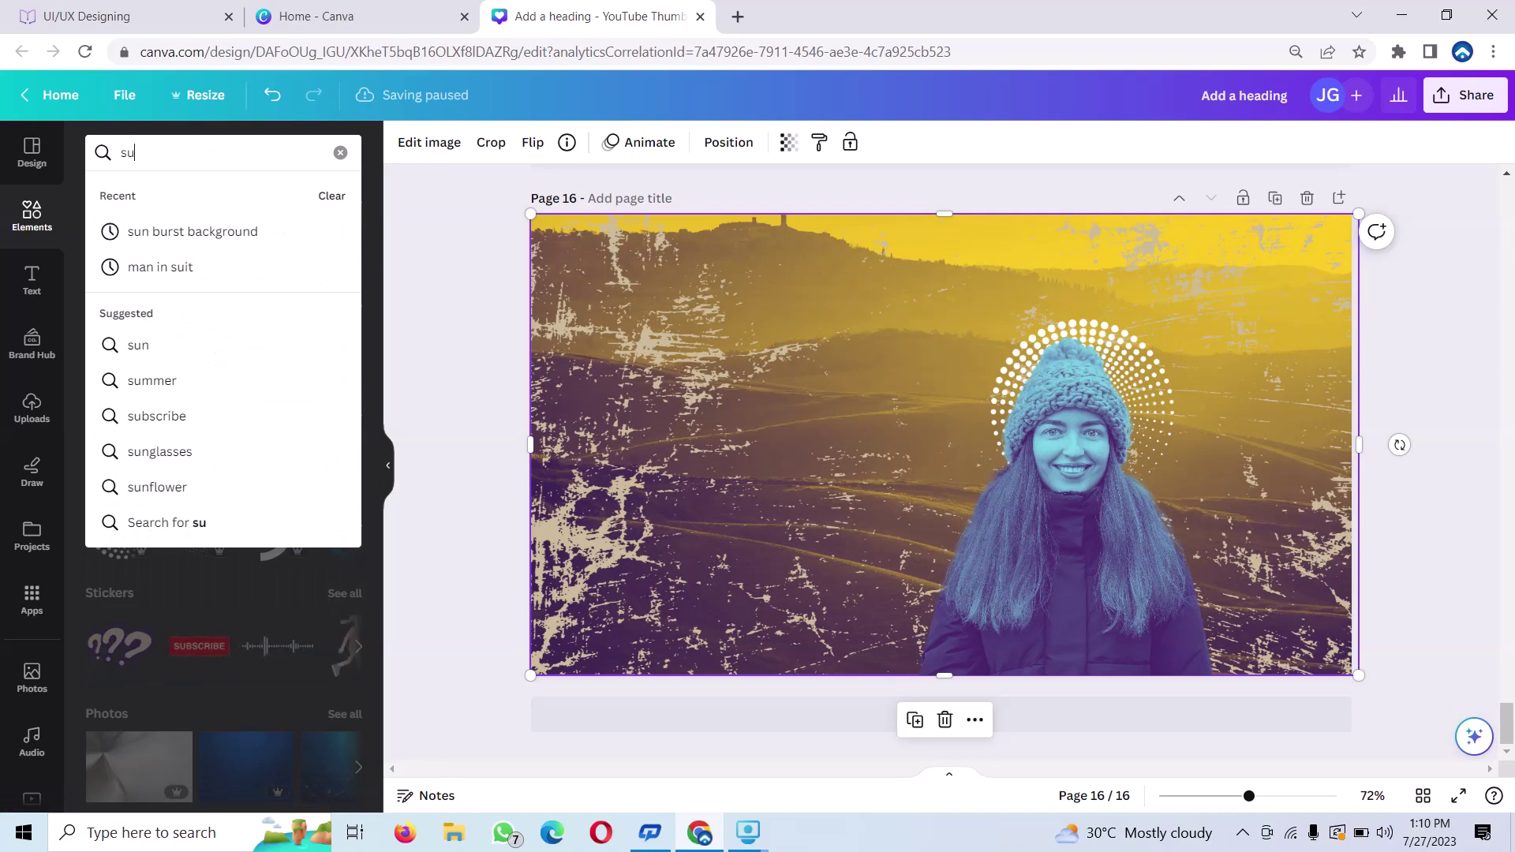
key("BackSpace")
key("BackSpace")
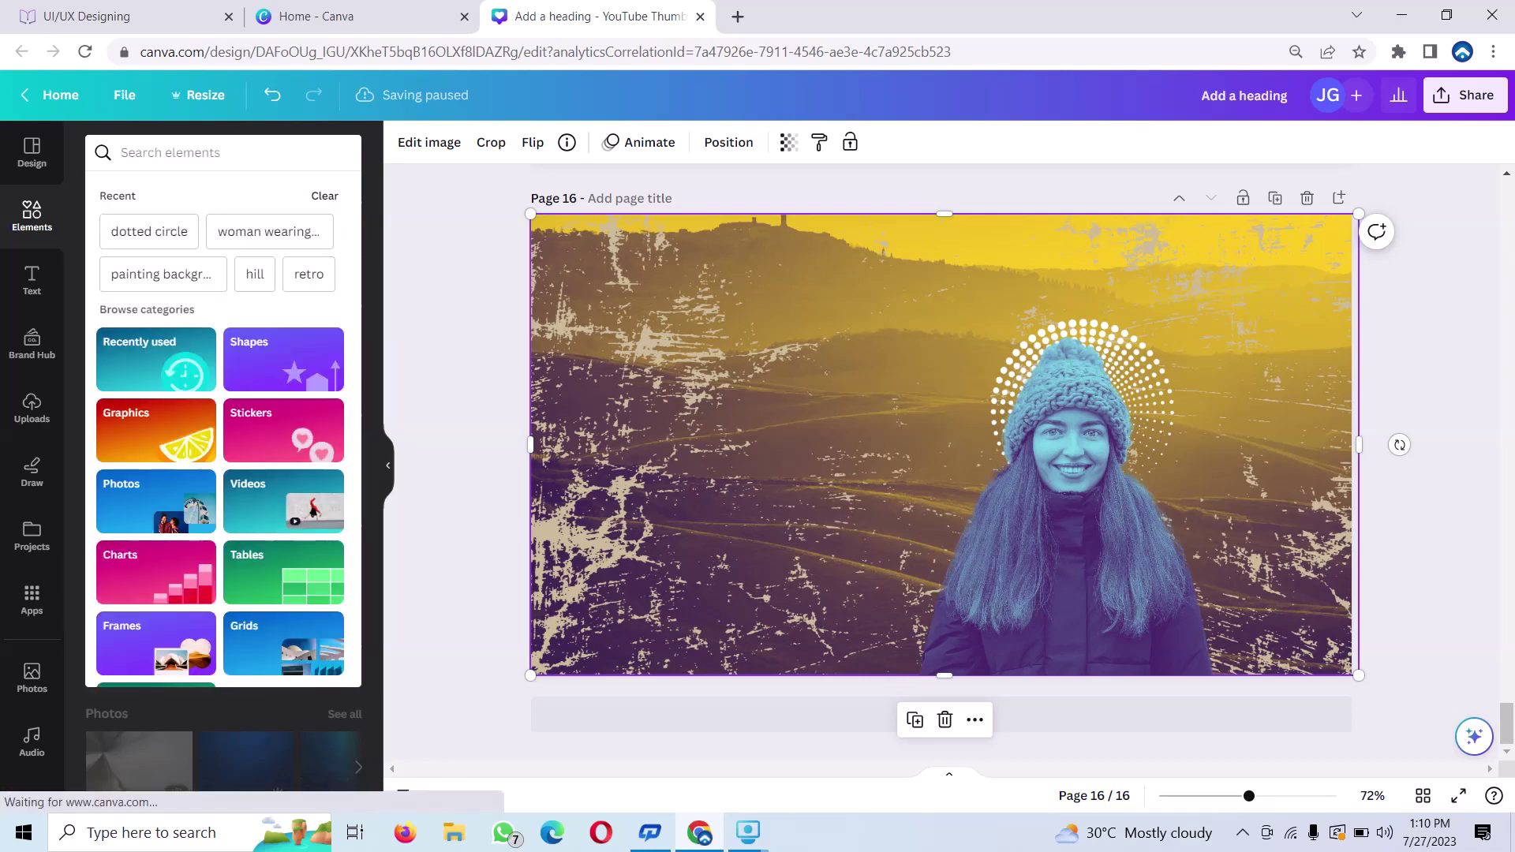
type("re")
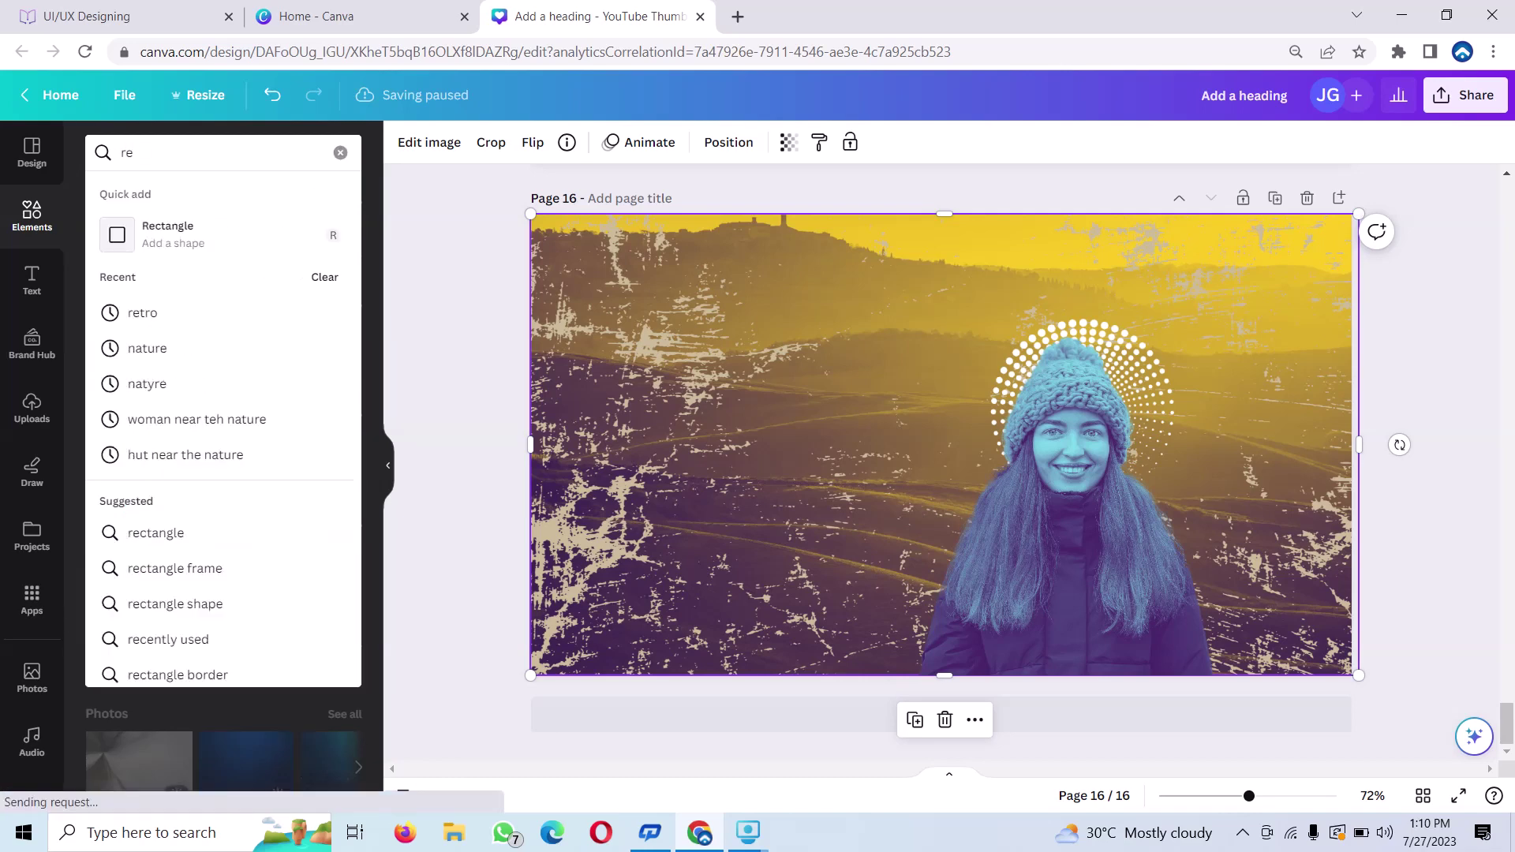
key("Down")
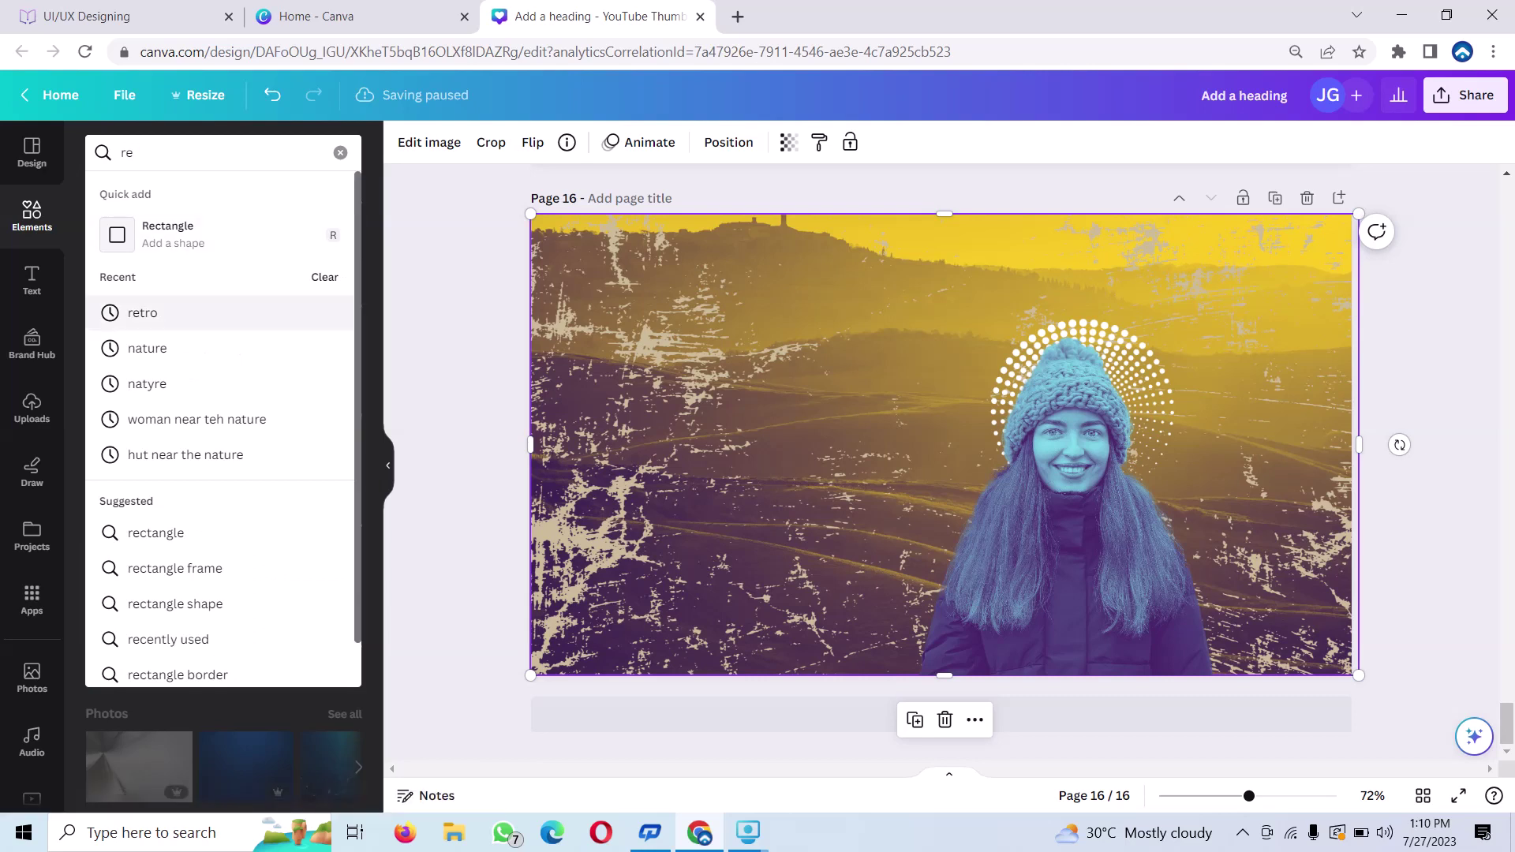
type("tro")
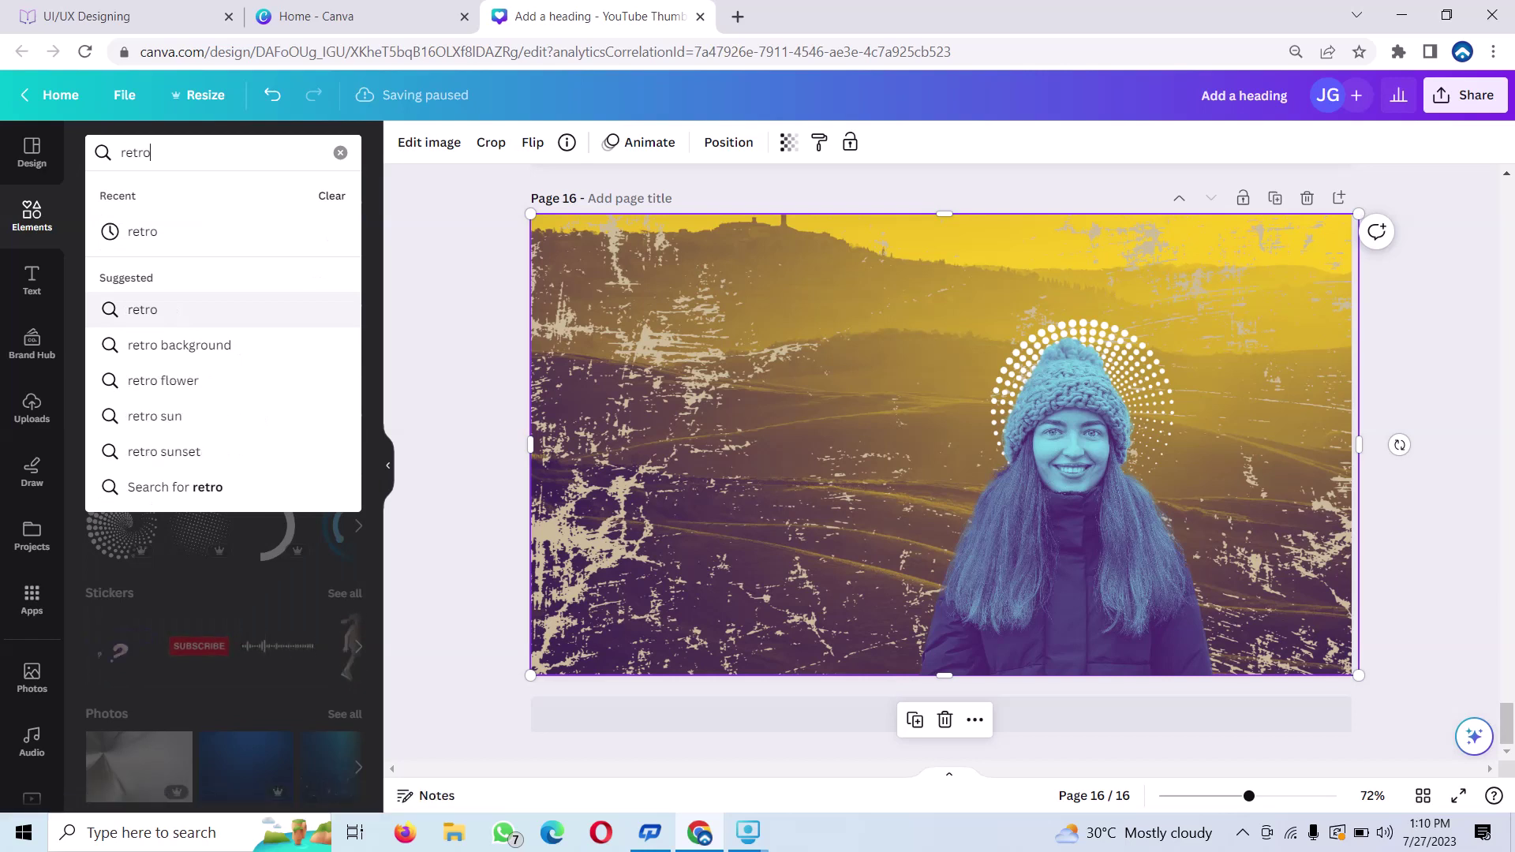
key("Down")
key("Down")
key("Down")
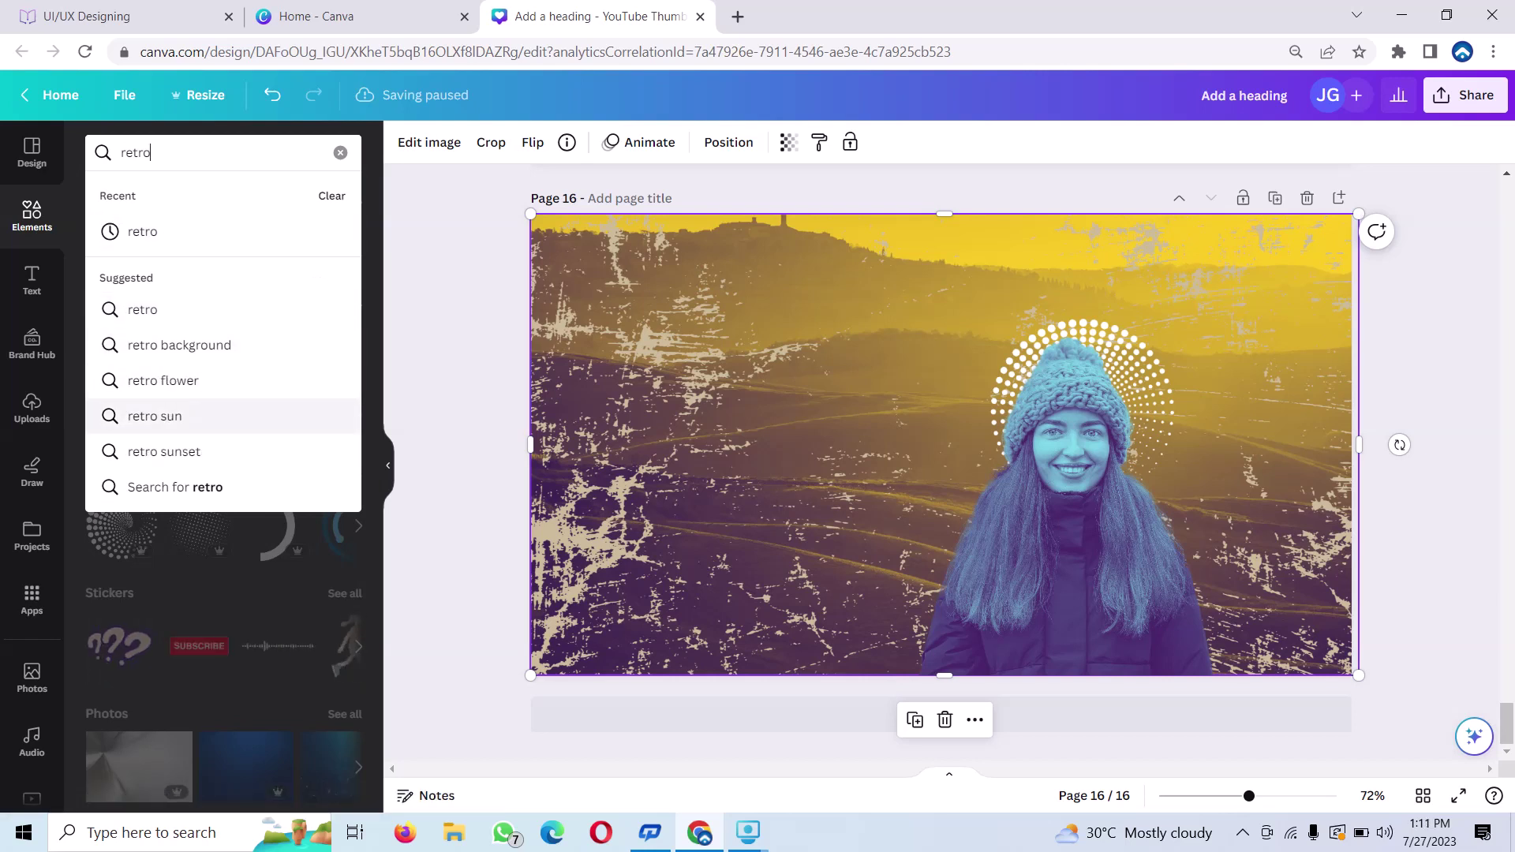
key("Down")
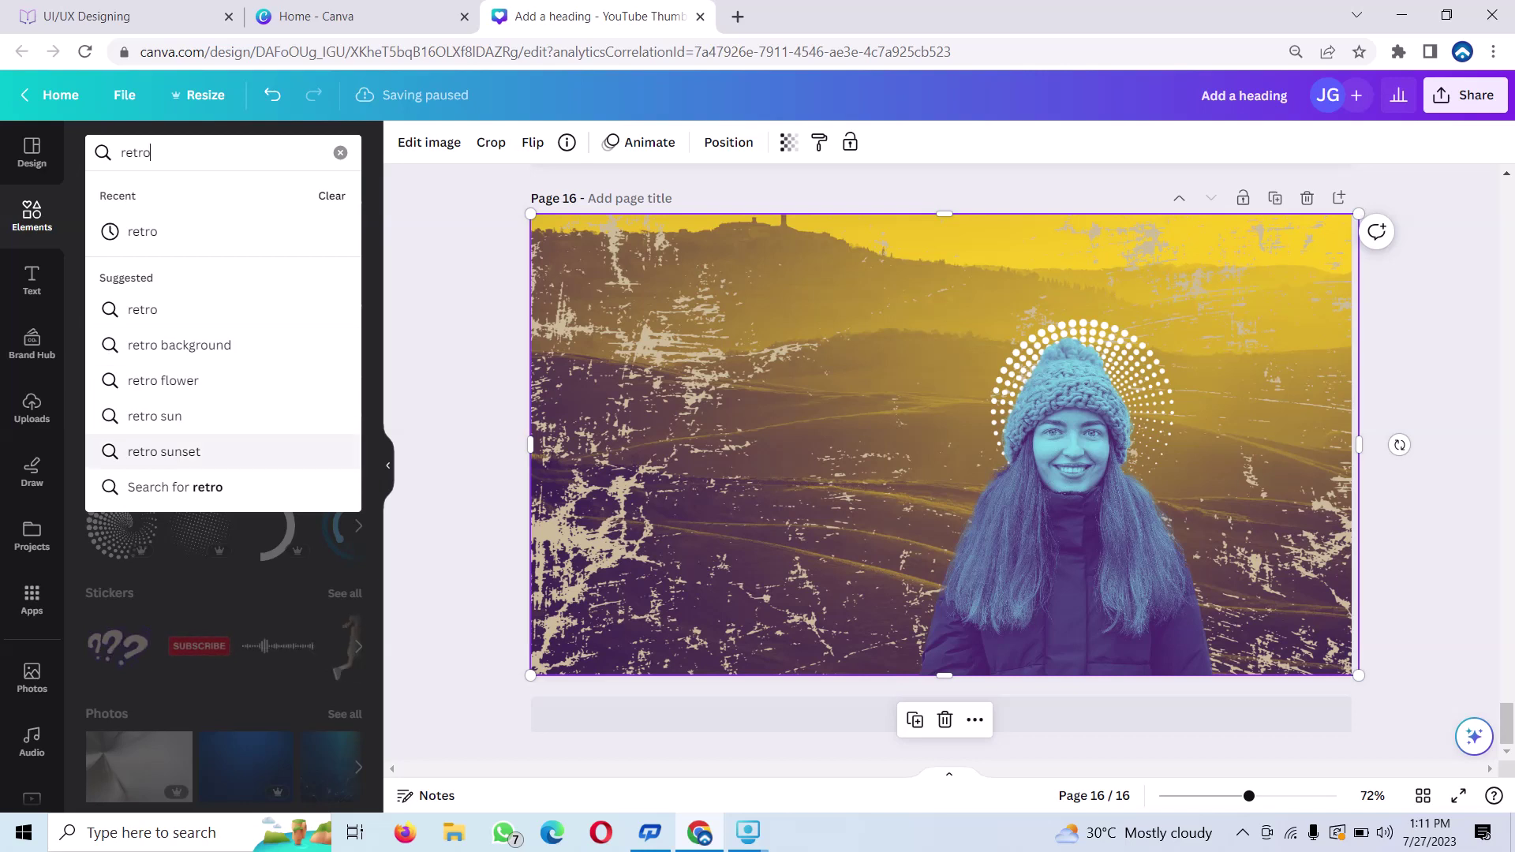
key("Up")
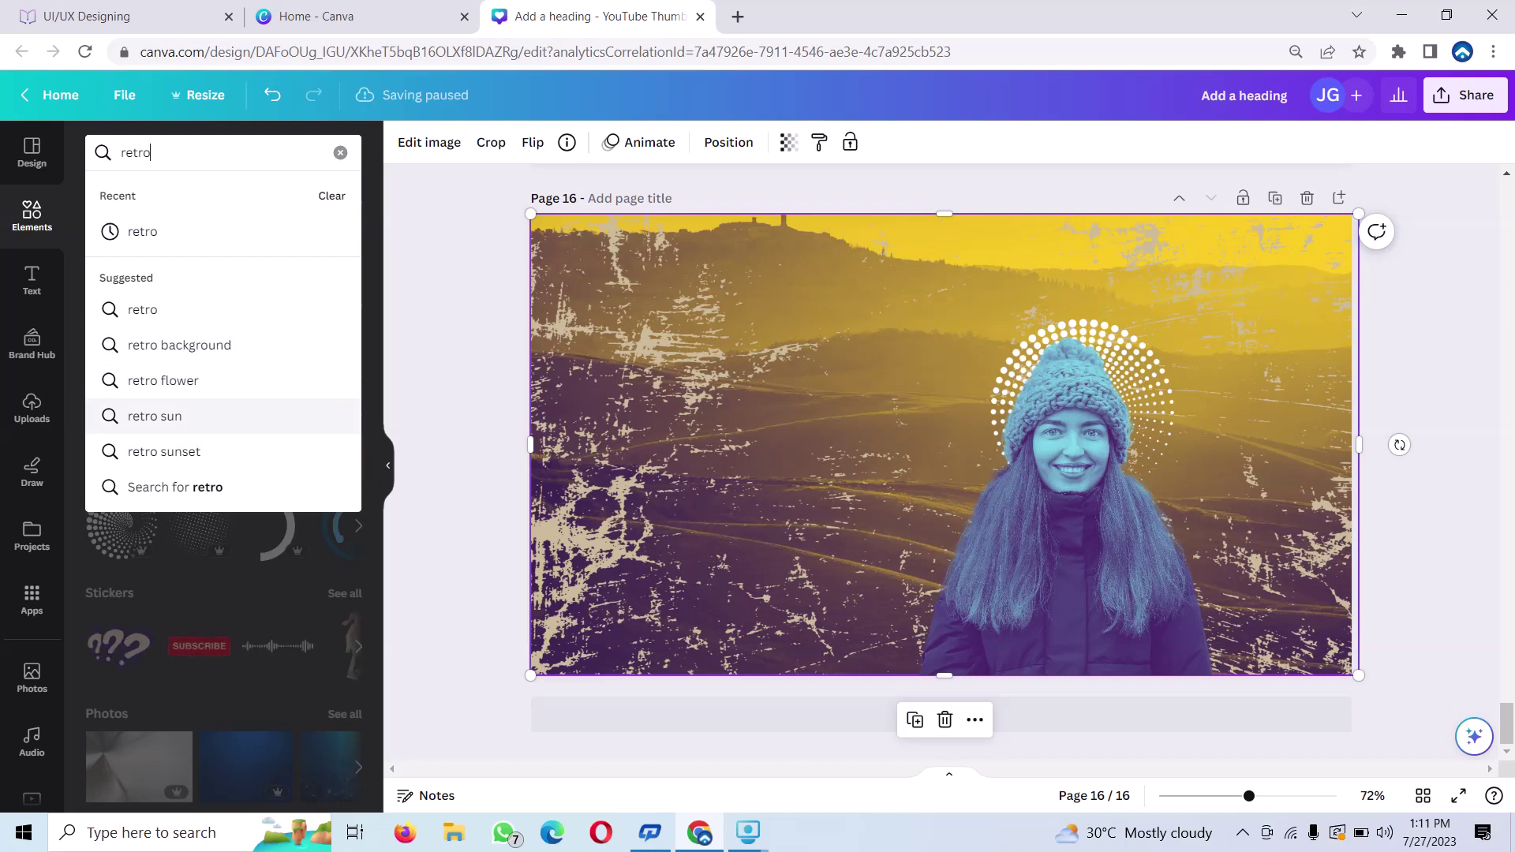
key("Return")
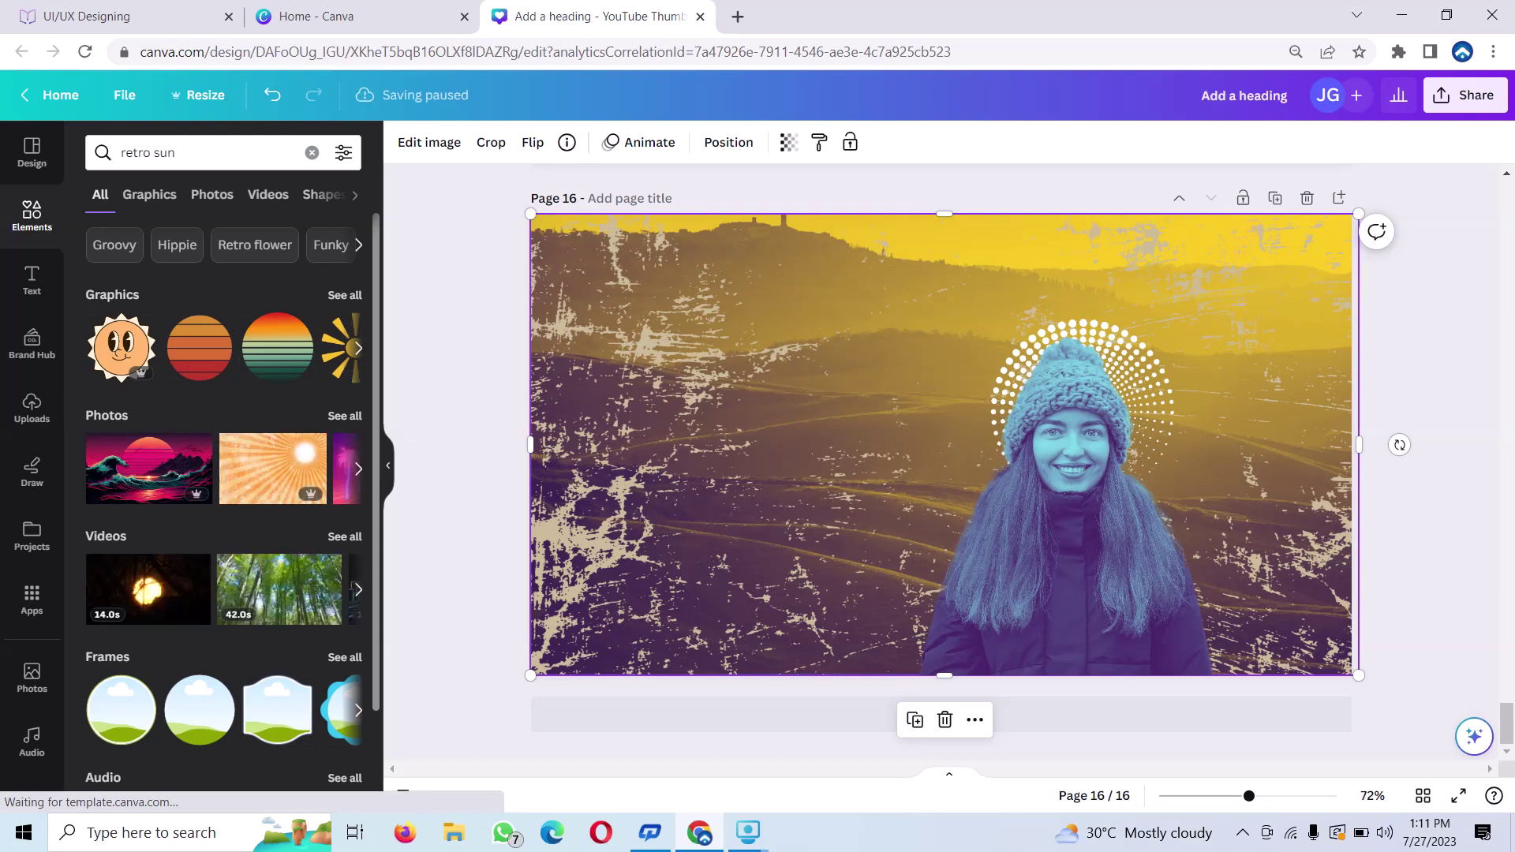
Expand the 'retro sun' results and filter them to show graphics only.
left_click(358, 348)
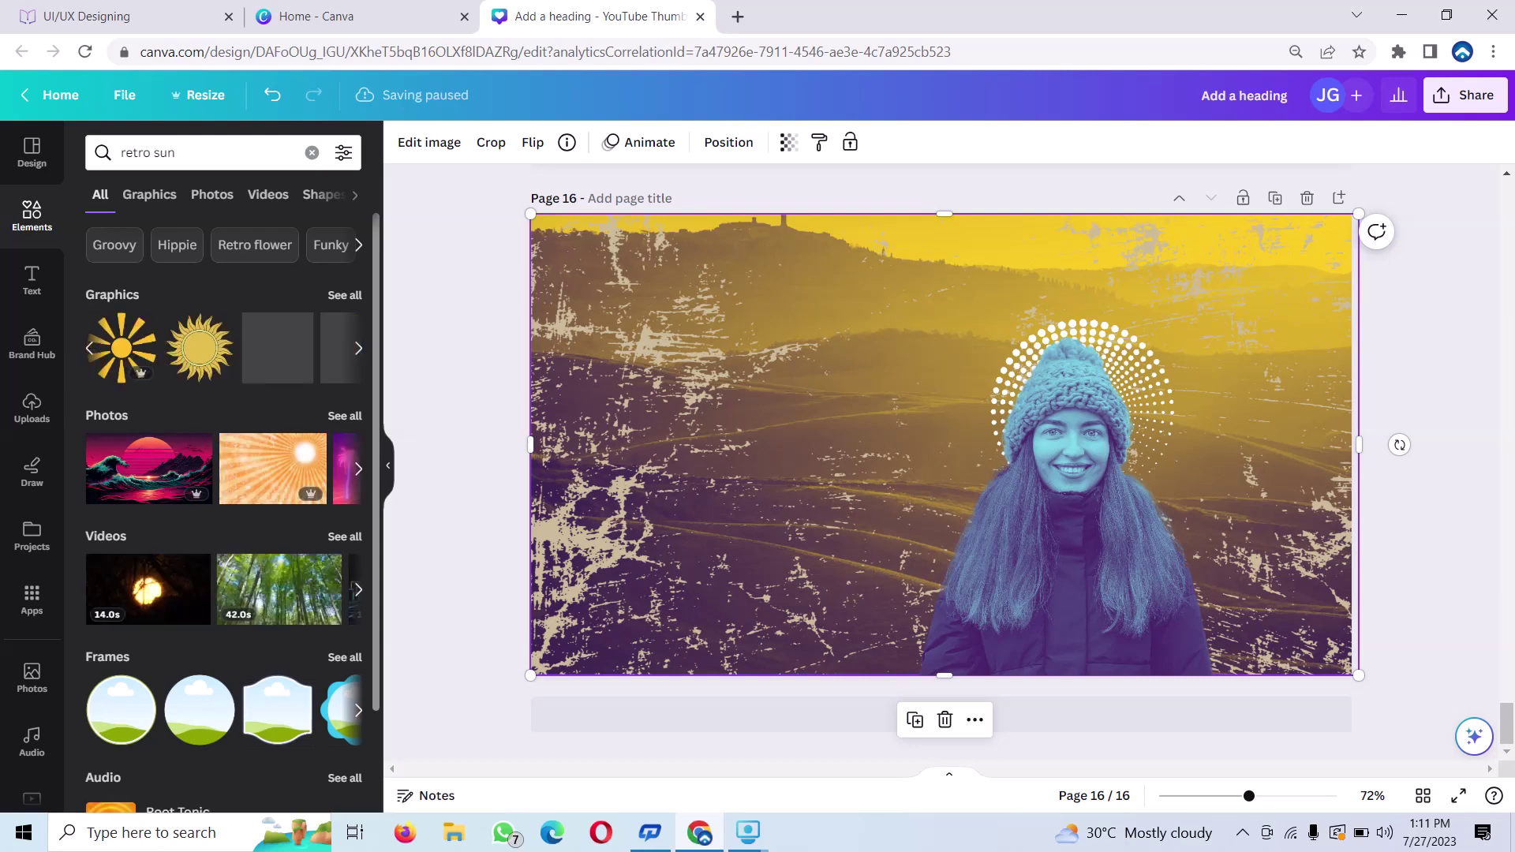
left_click(358, 348)
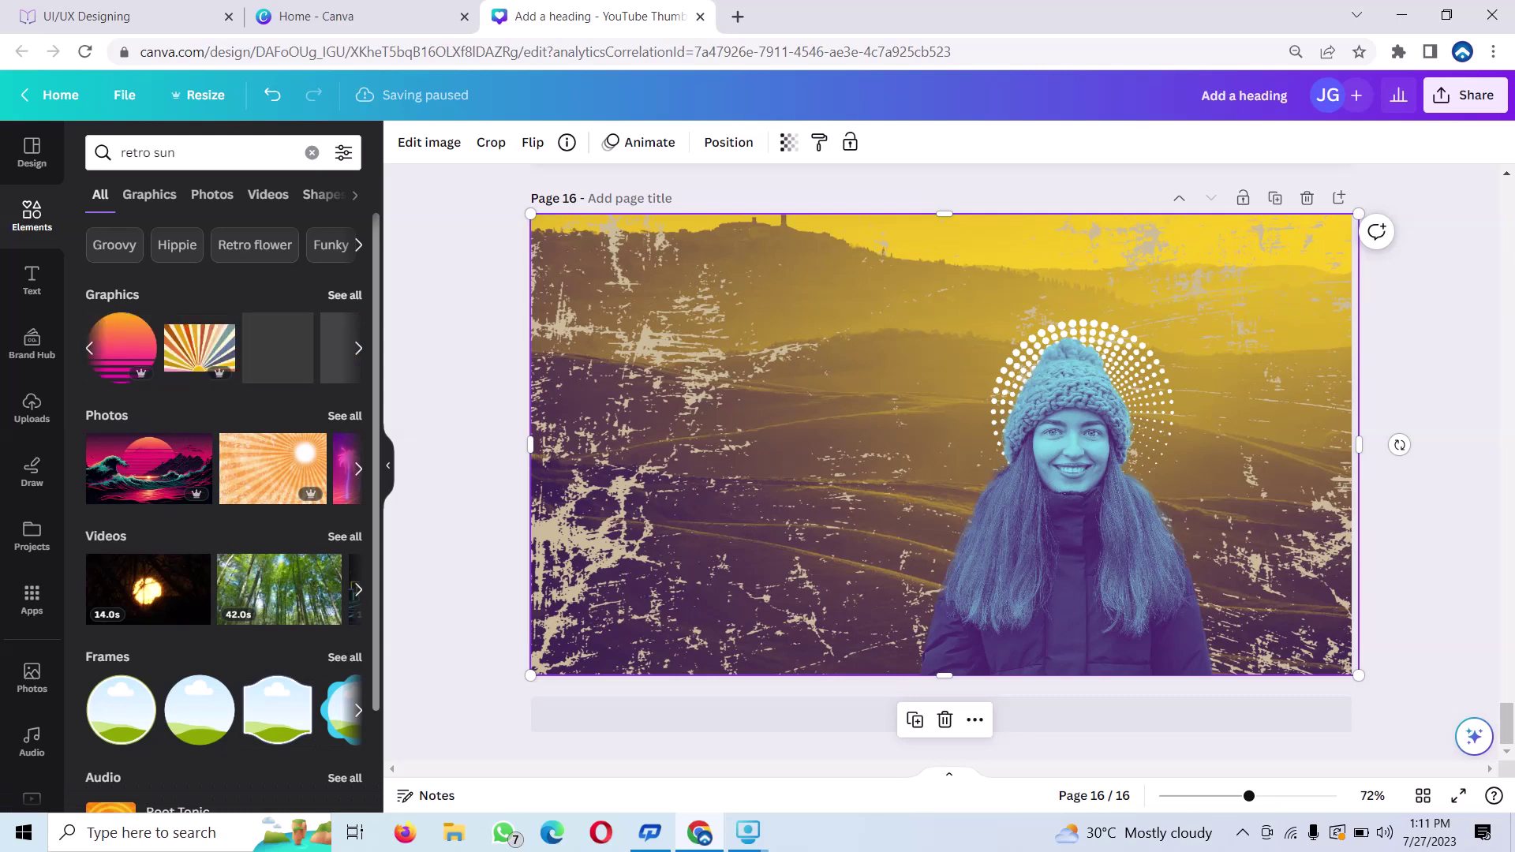
left_click(345, 294)
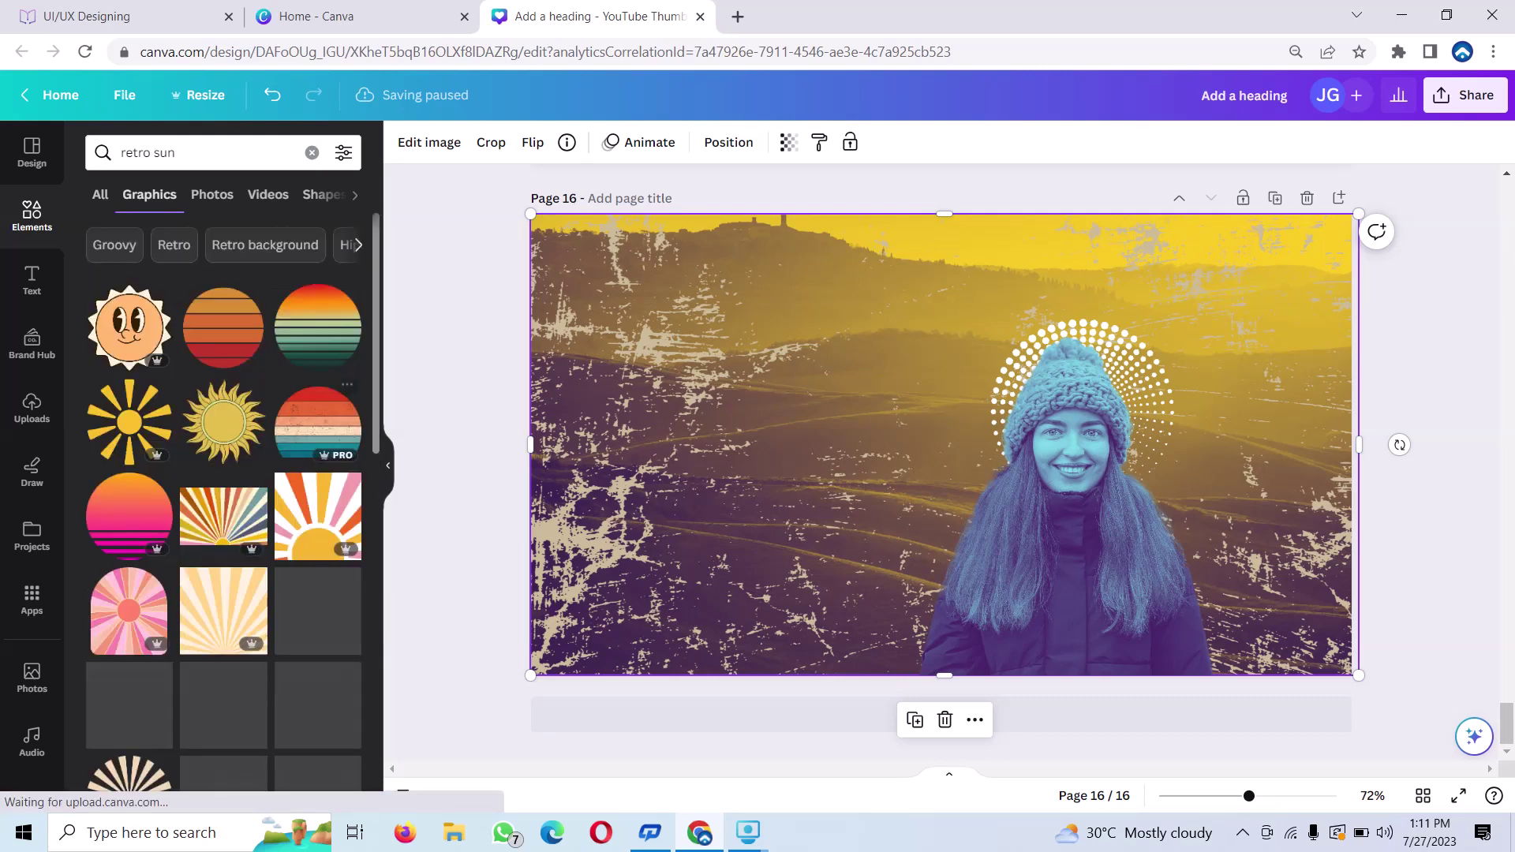
scroll(224, 506, "down", 3)
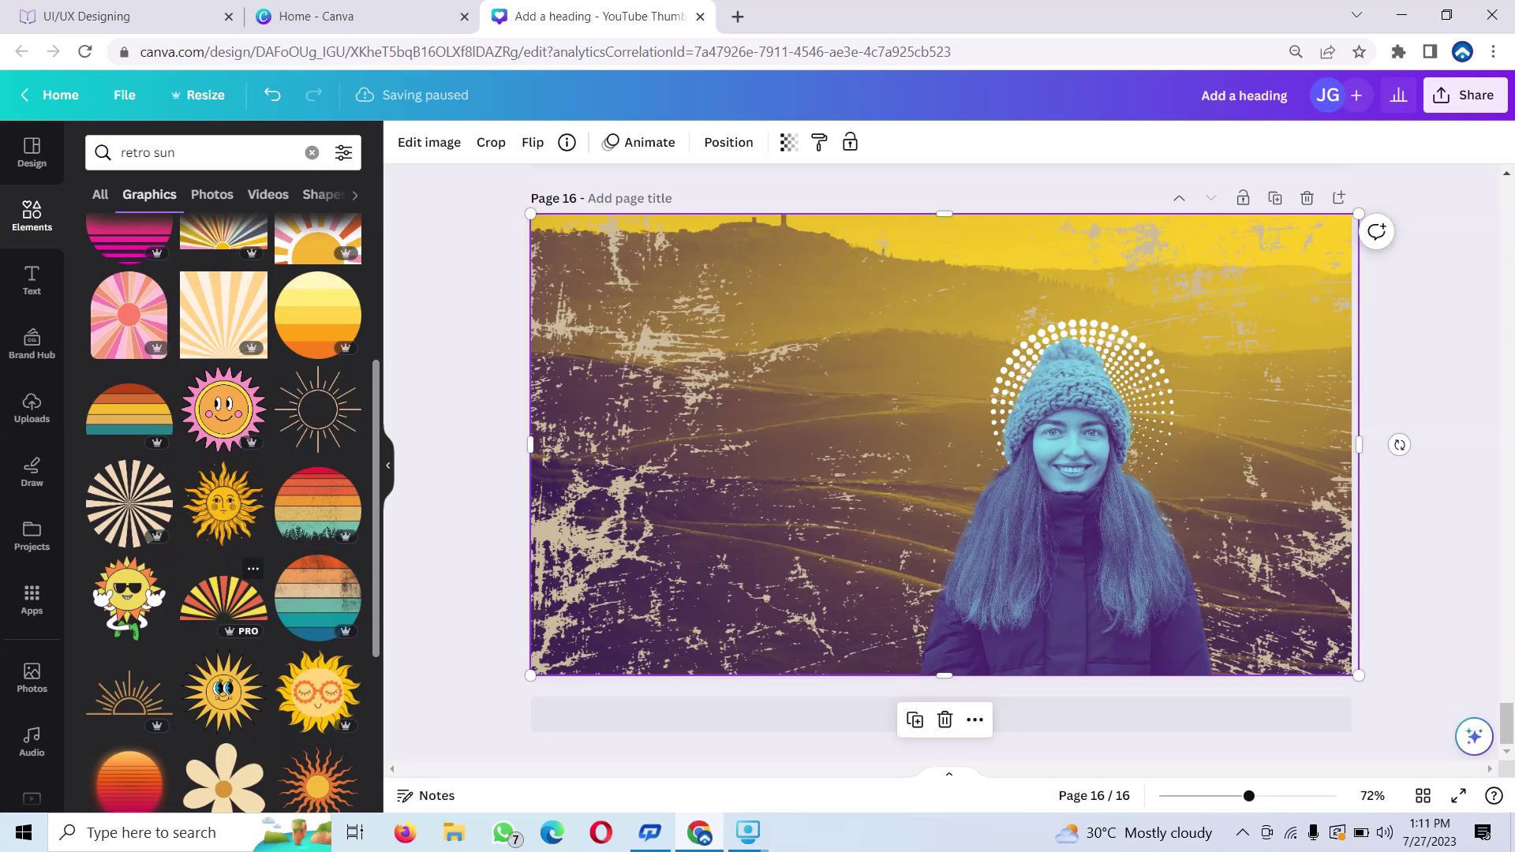
Add the orange striped sun, shrink it and place it in the upper left.
left_click(130, 782)
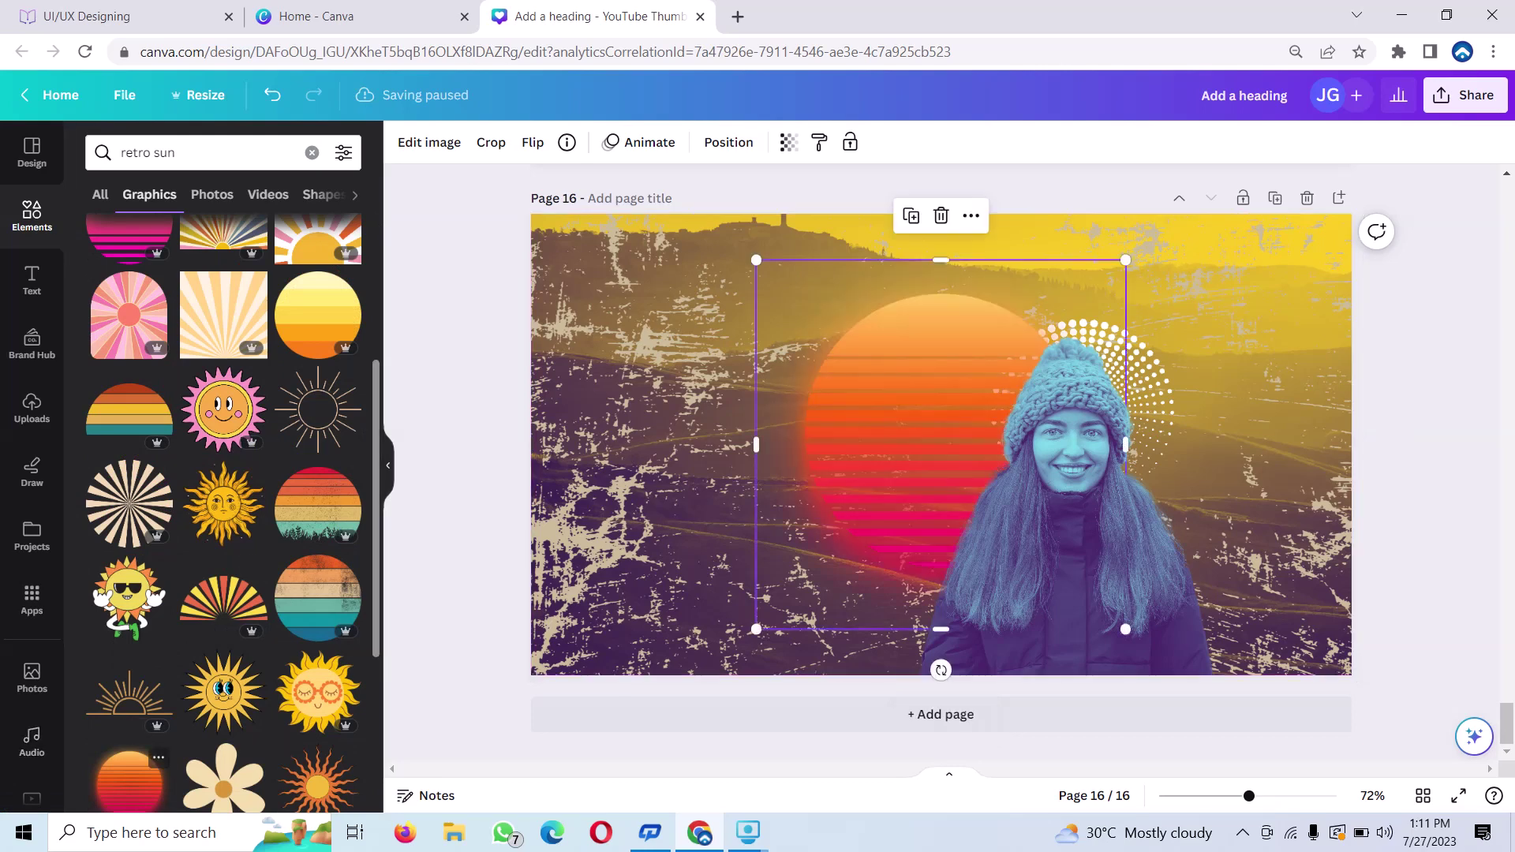
left_click_drag(878, 433, 740, 366)
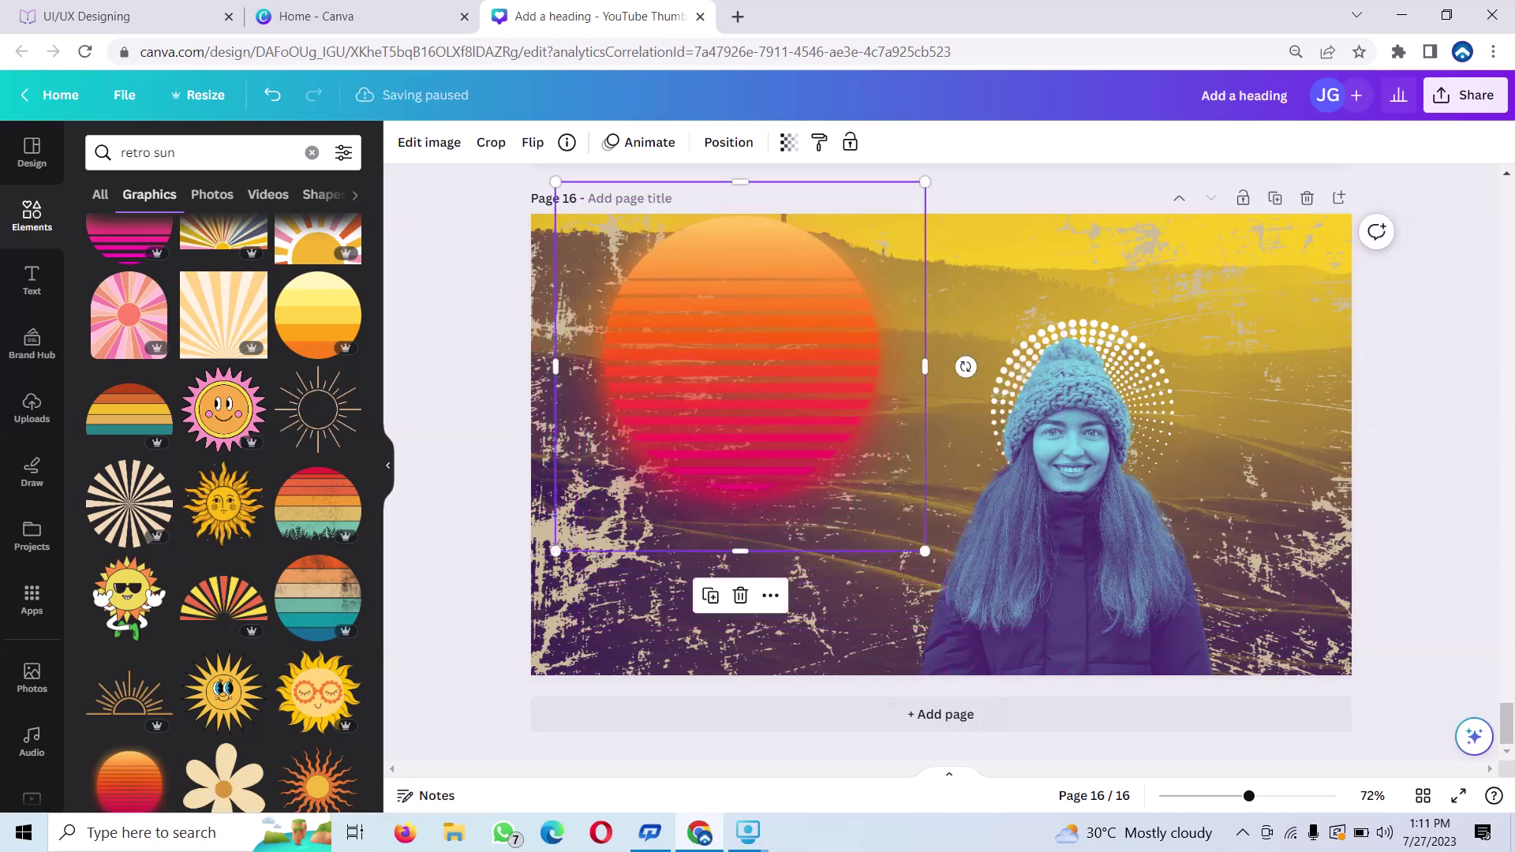
left_click_drag(555, 551, 677, 430)
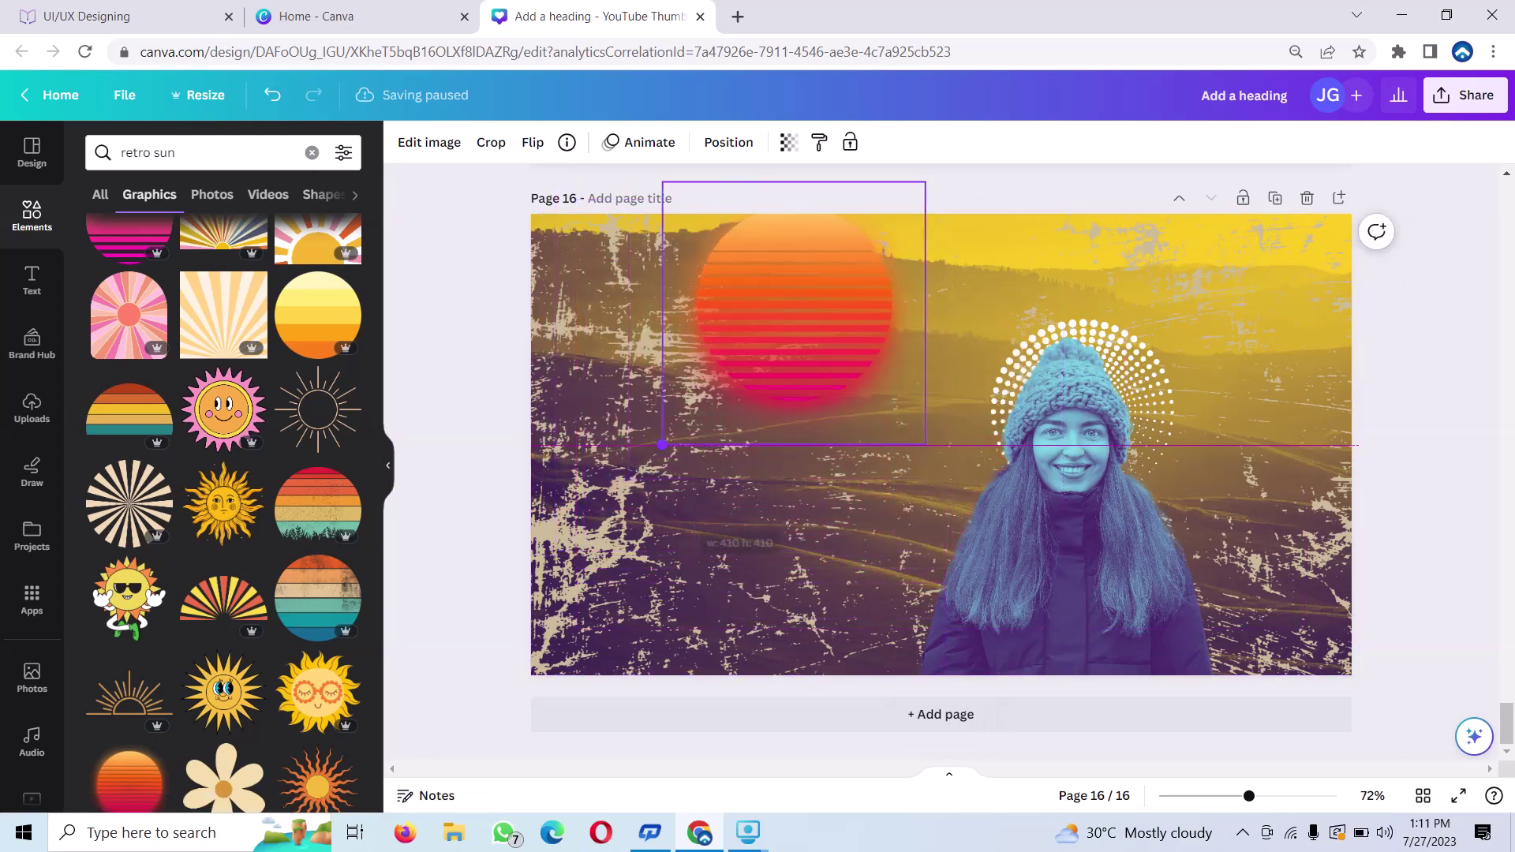
mouse_move(801, 307)
left_mouse_down()
mouse_move(753, 362)
mouse_move(728, 350)
left_mouse_up()
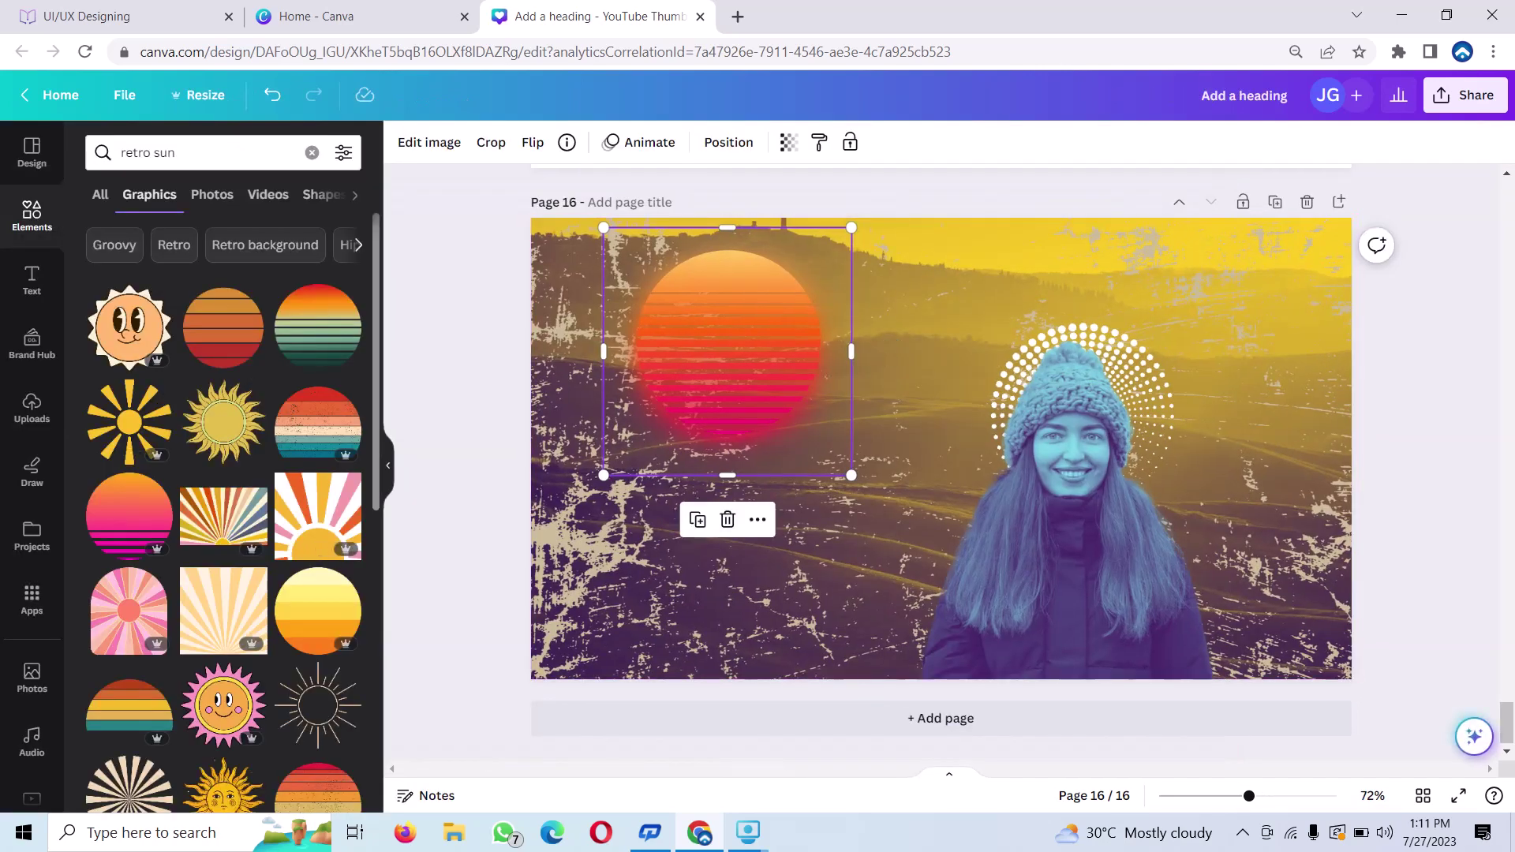
left_click(32, 280)
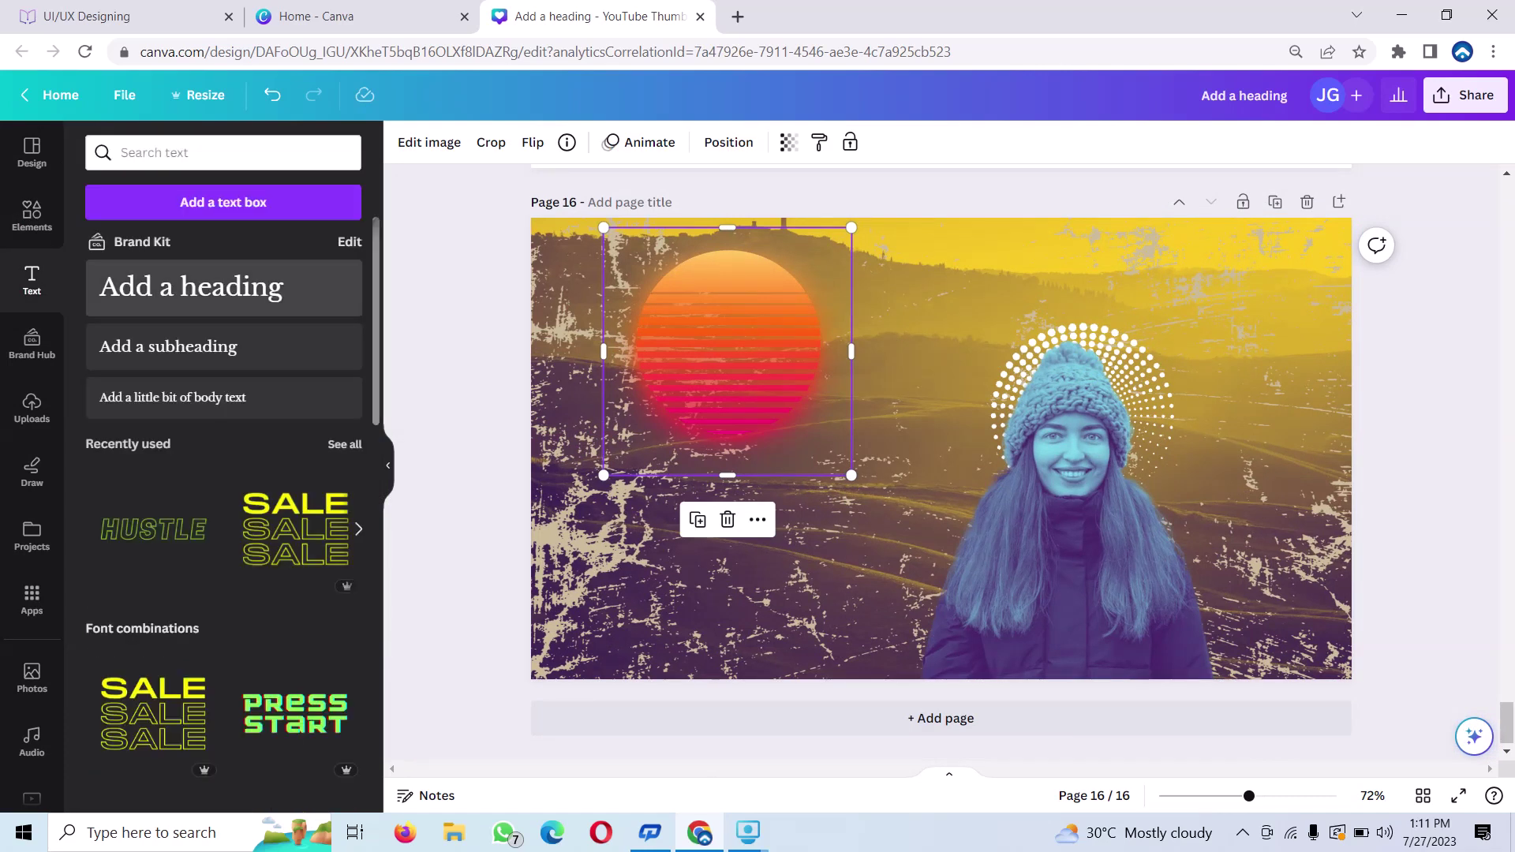
Add a heading that reads 'Retro' with a capital R.
left_click(190, 286)
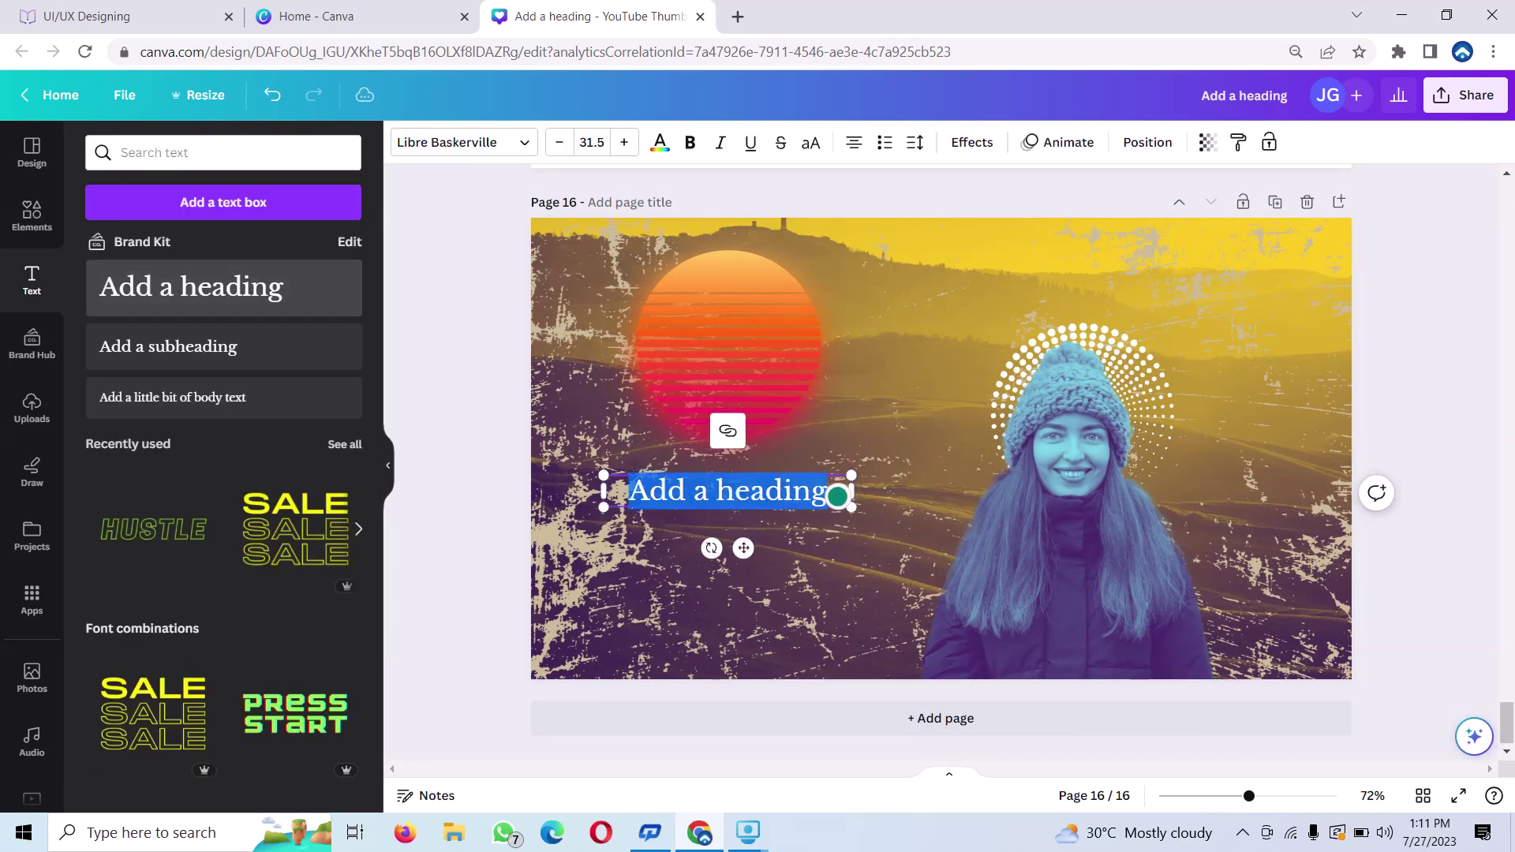
key("BackSpace")
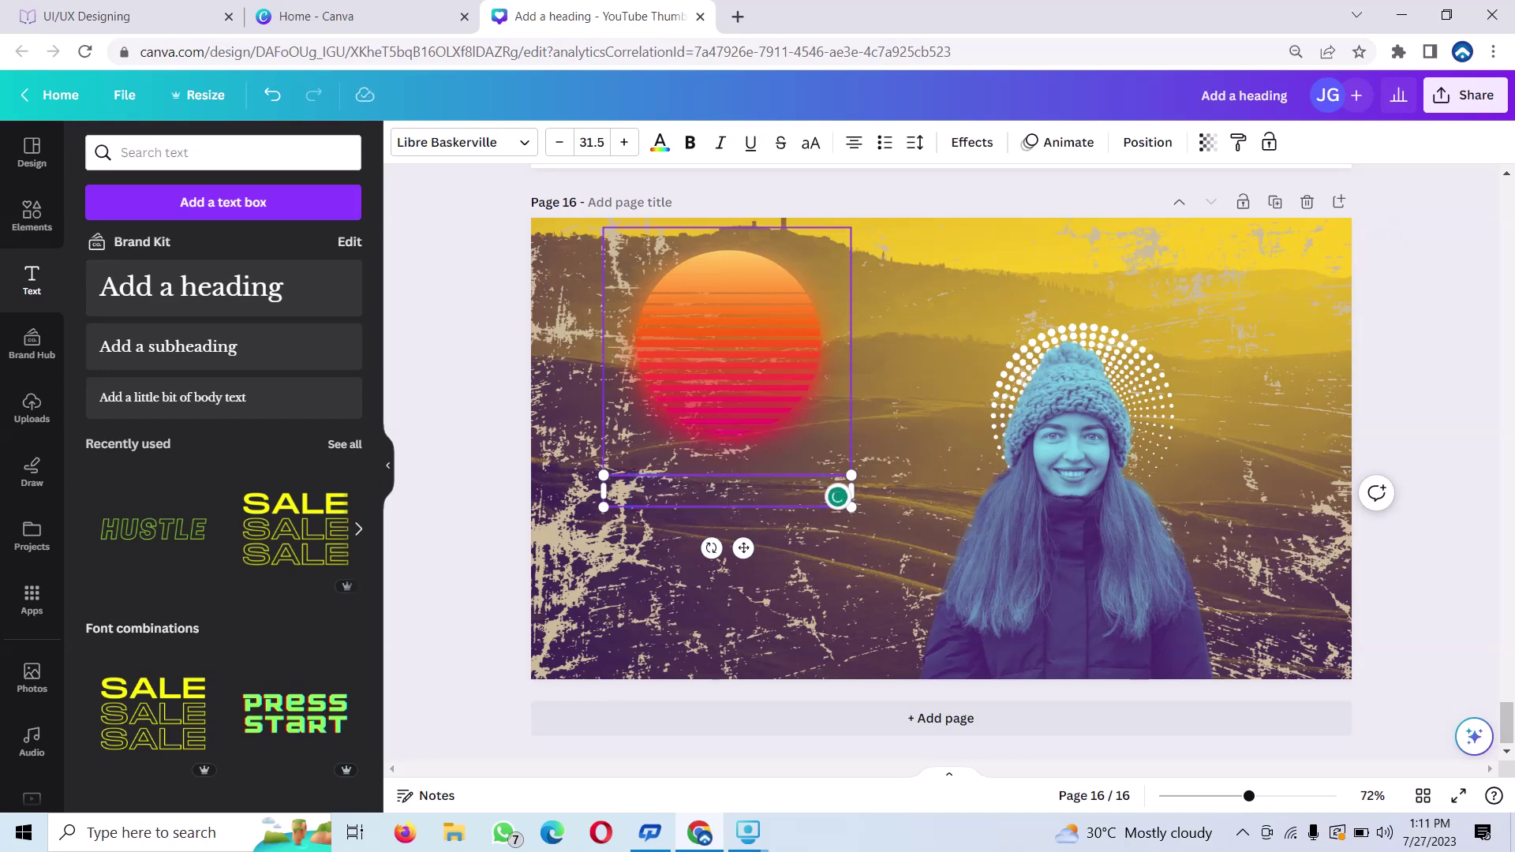
type("retr")
type("o")
key("Left")
key("Left")
key("Left")
key("BackSpace")
type("R")
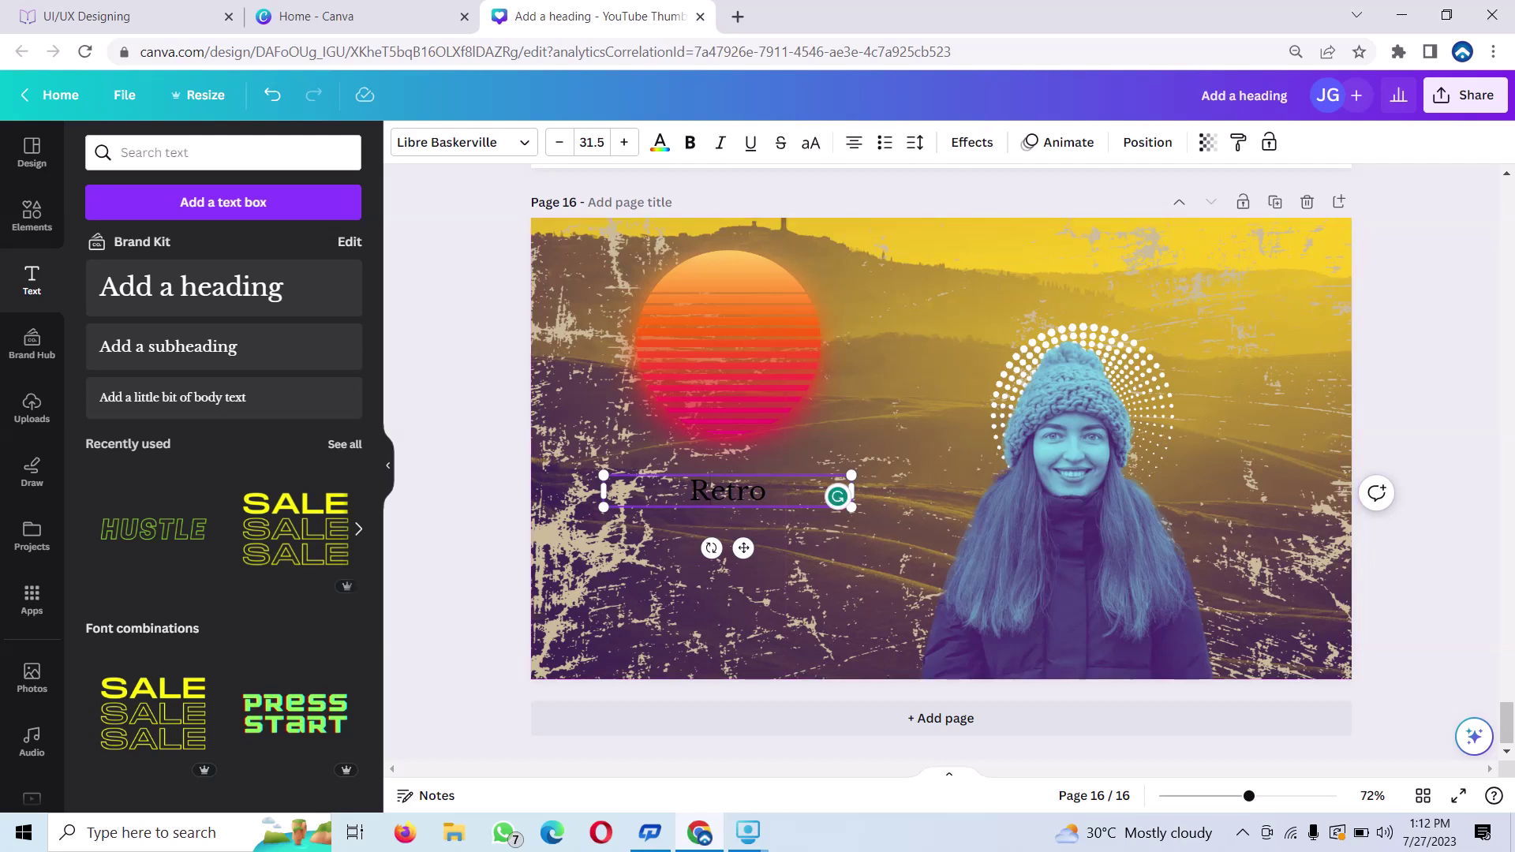
Colour the Retro text white.
key("shift+Left")
key("shift+Left")
key("shift+Left")
key("shift+Left")
key("shift+Left")
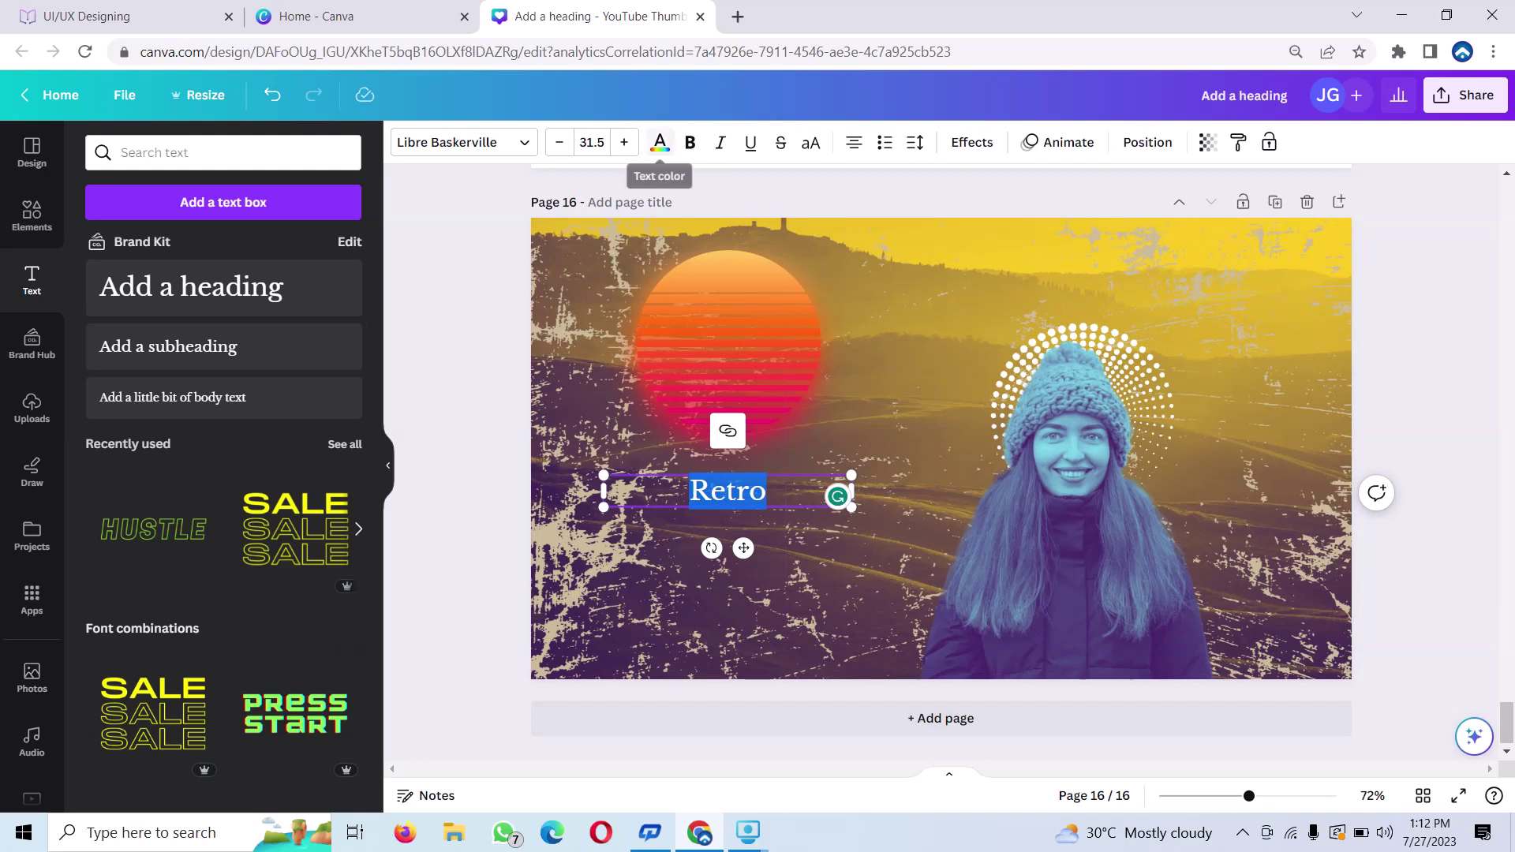
left_click(660, 142)
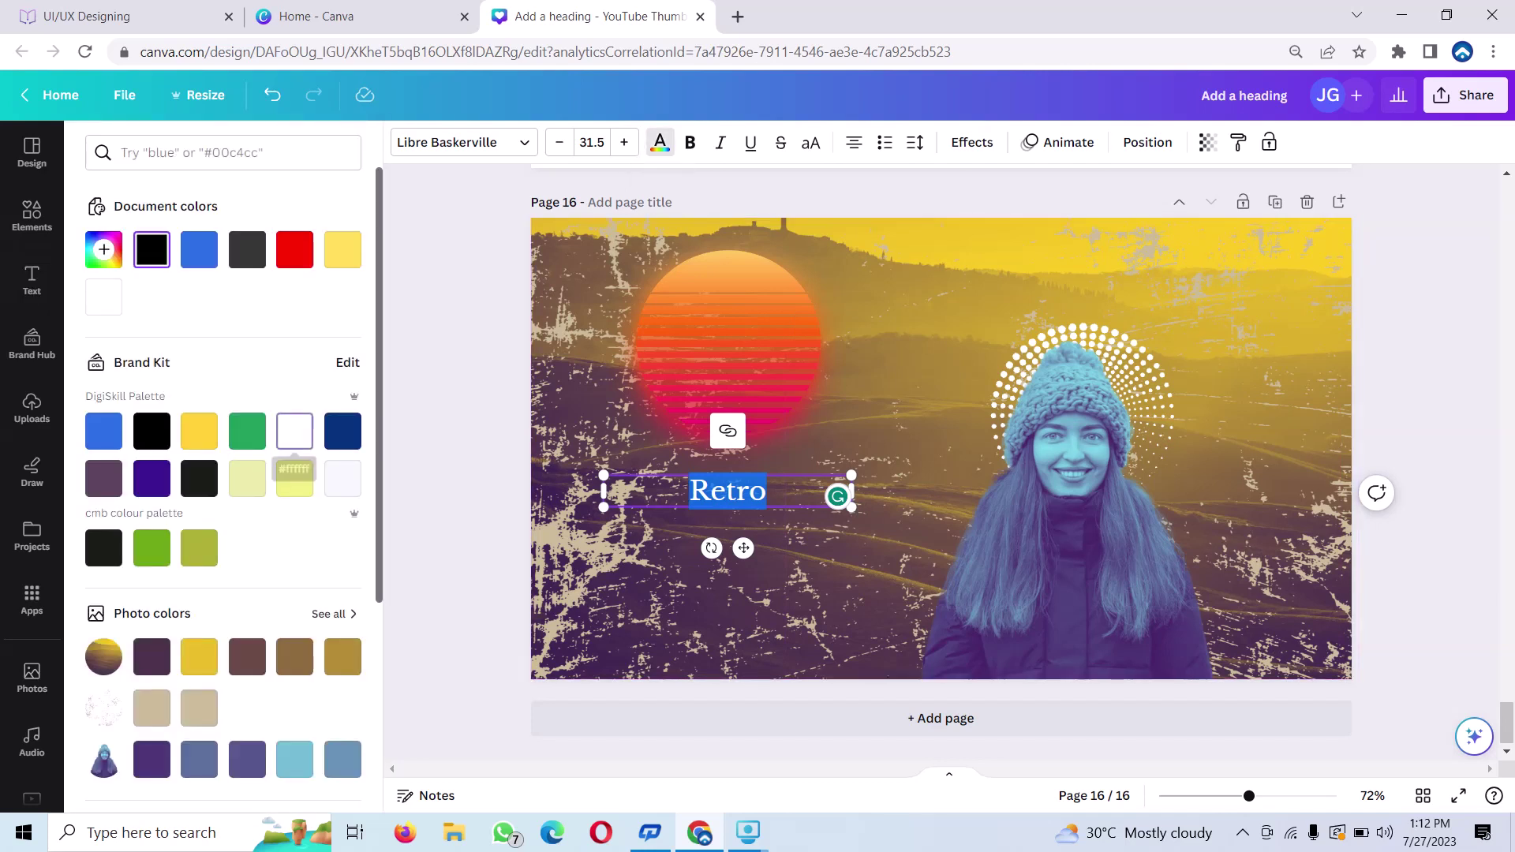
left_click(294, 431)
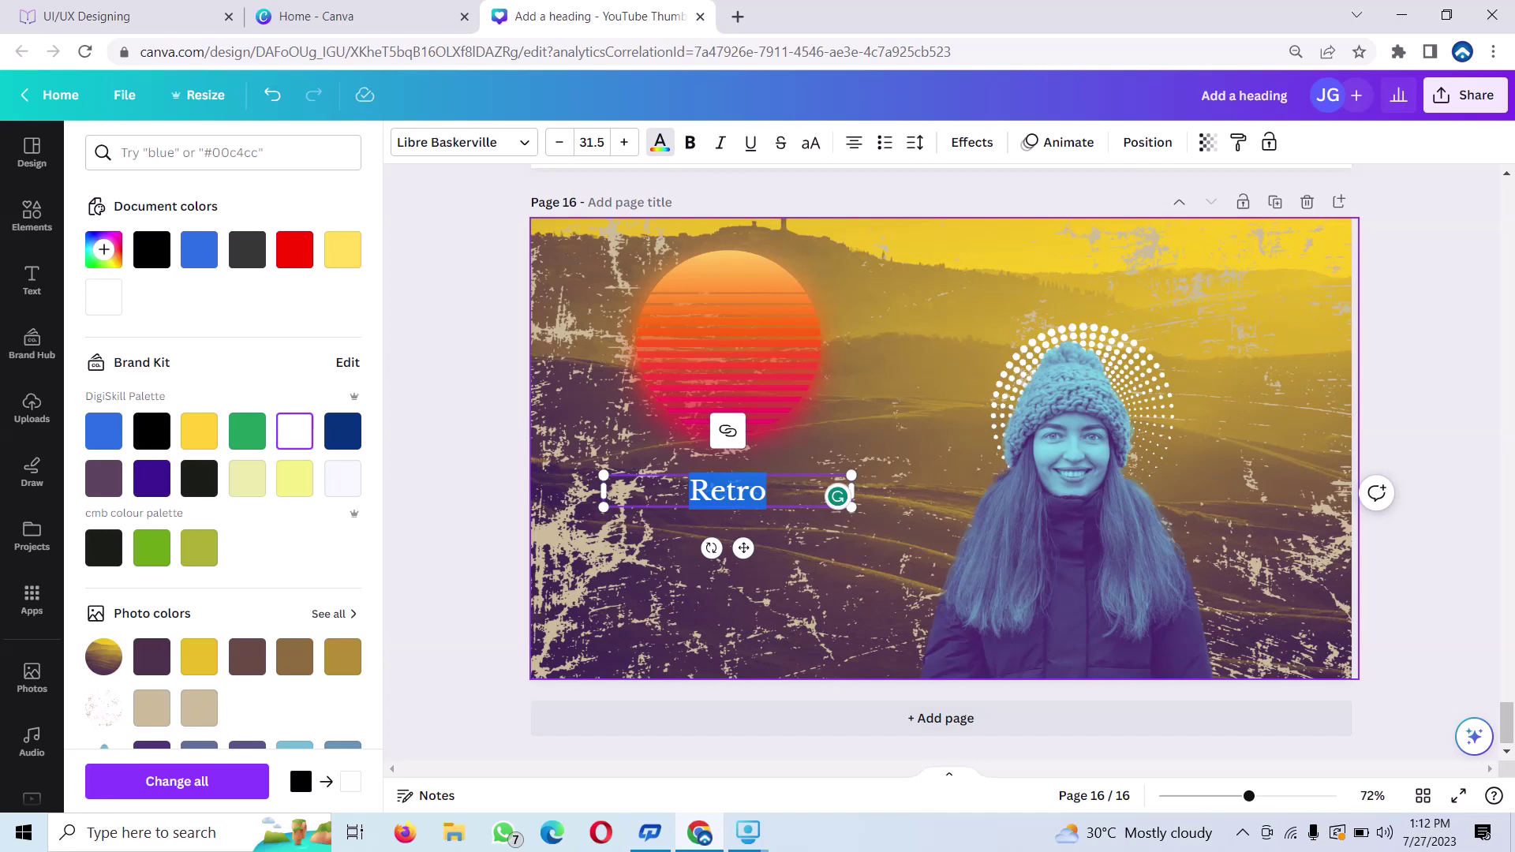
left_click(727, 316)
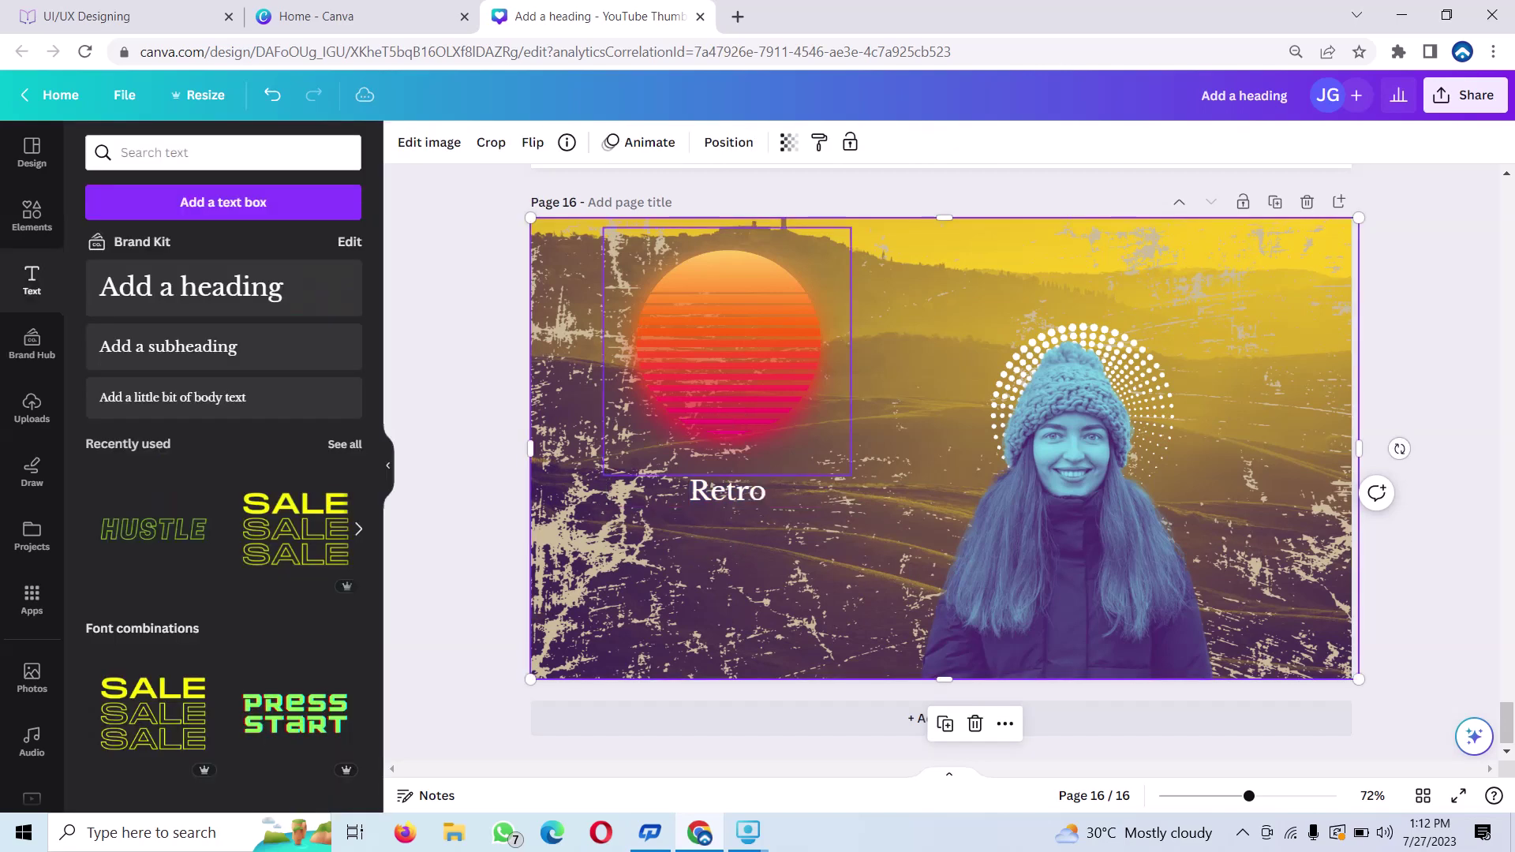
left_click(728, 491)
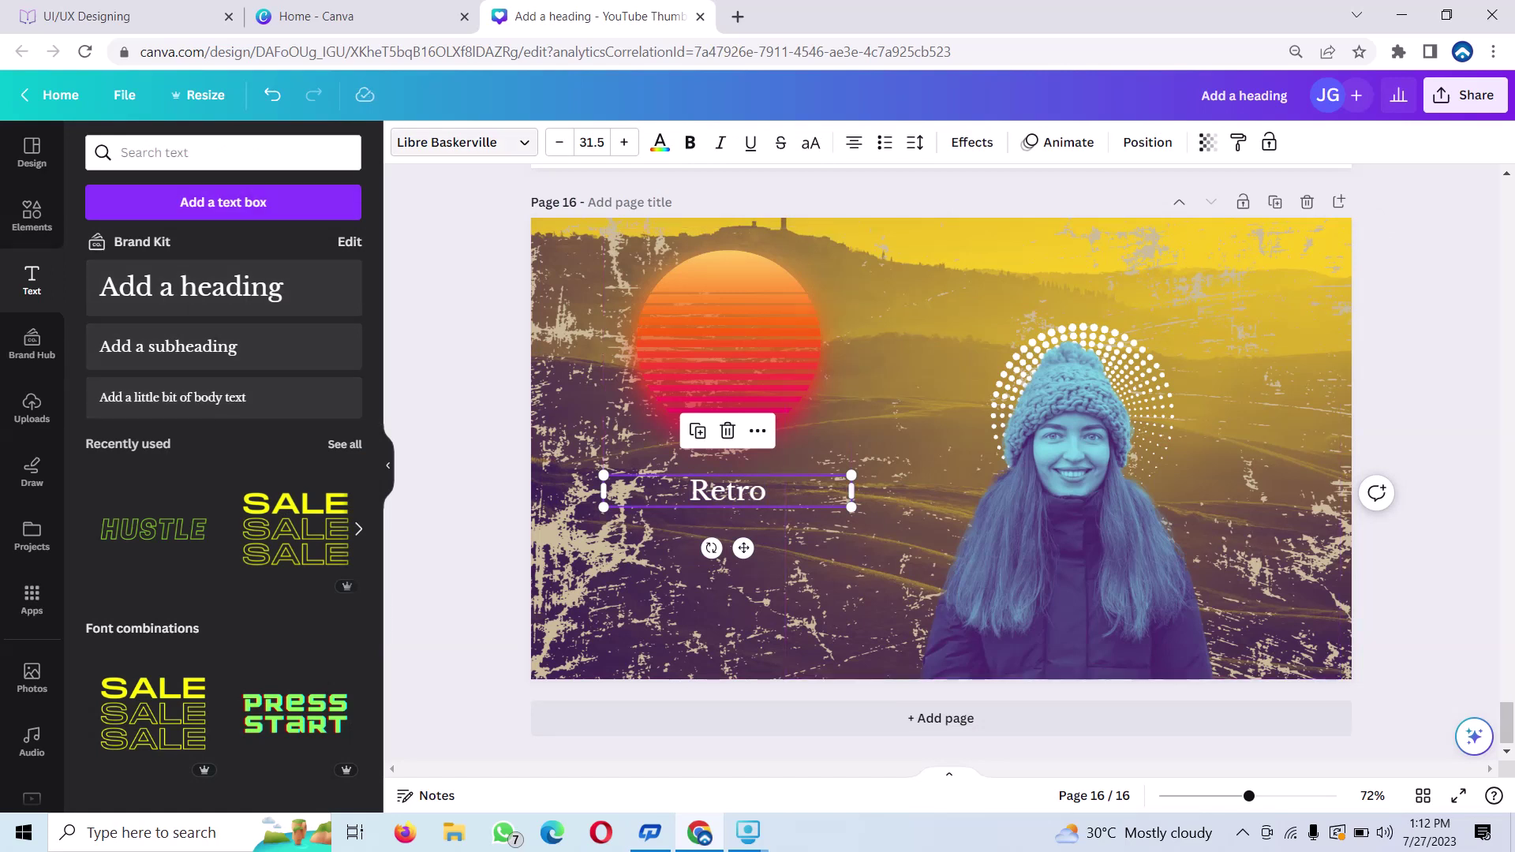
Apply the Rushk font to Retro, enlarge it to size 53 and centre it on the sun.
left_click(464, 142)
type("rushk")
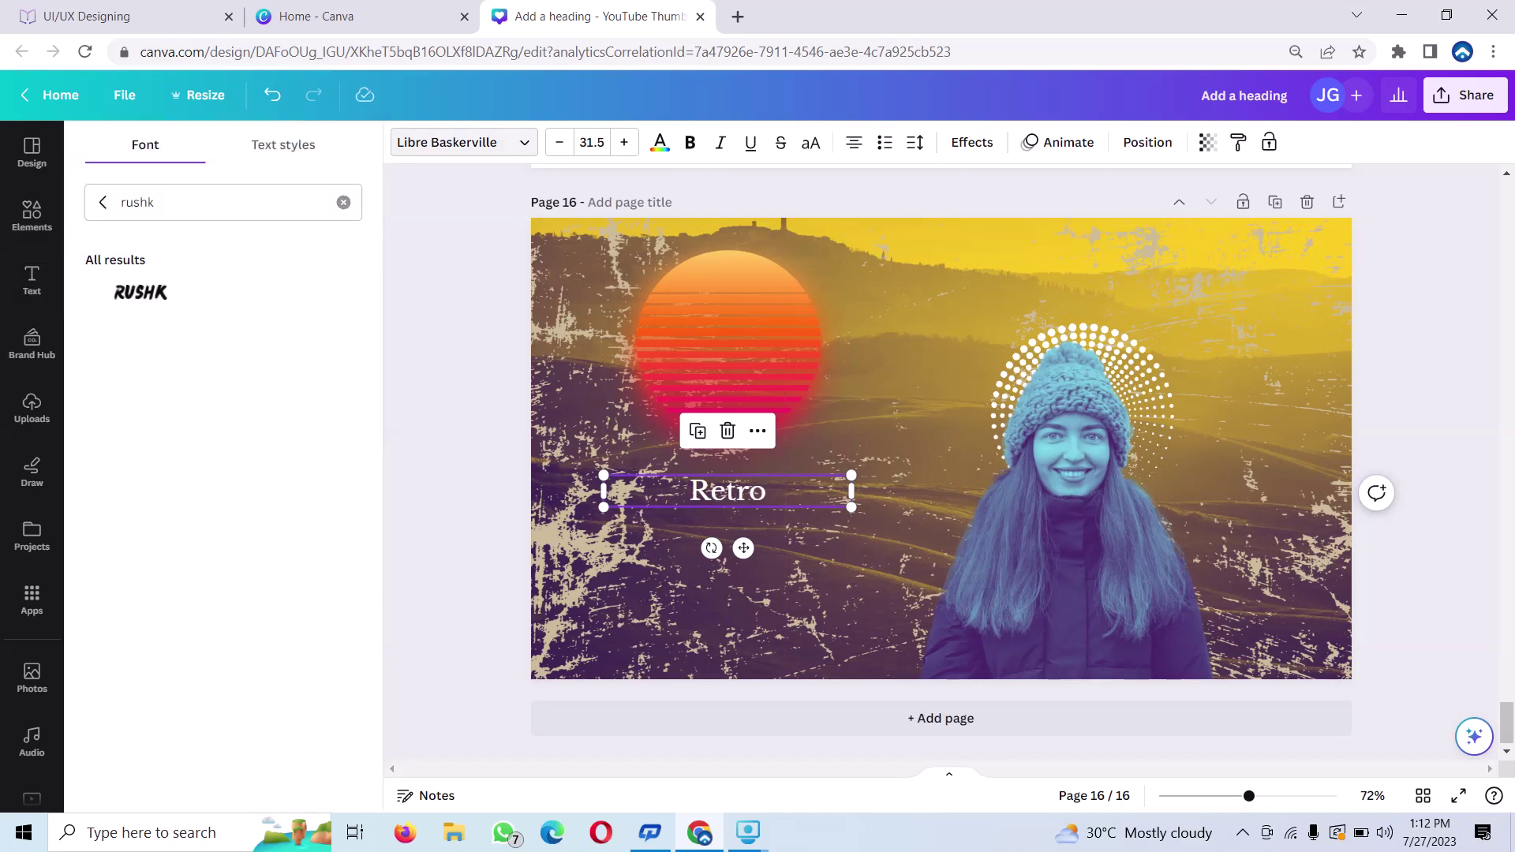
left_click(141, 293)
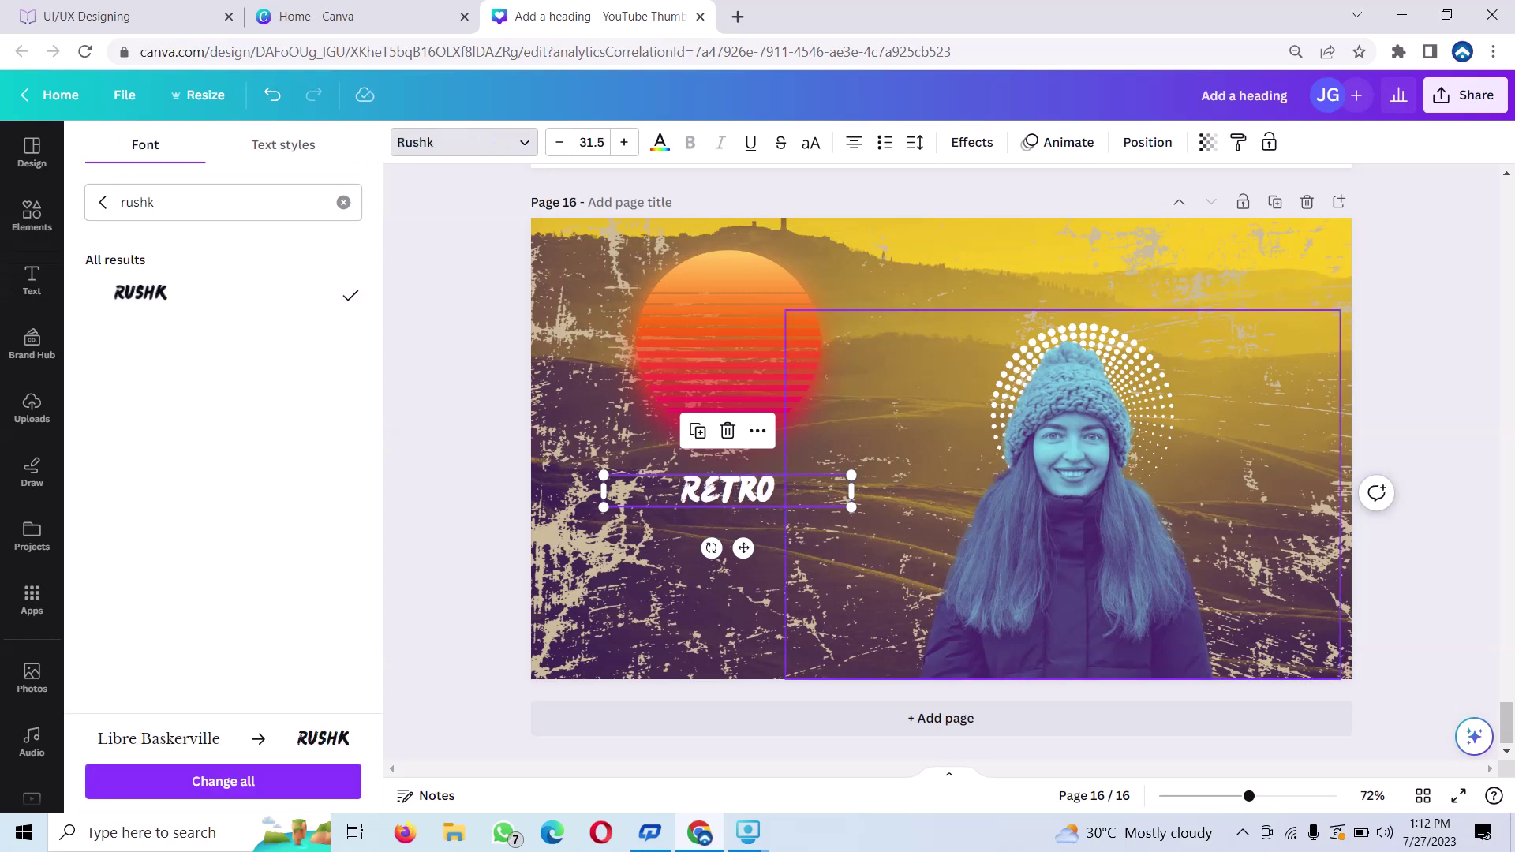
mouse_move(727, 490)
left_mouse_down()
mouse_move(717, 349)
mouse_move(743, 349)
left_mouse_up()
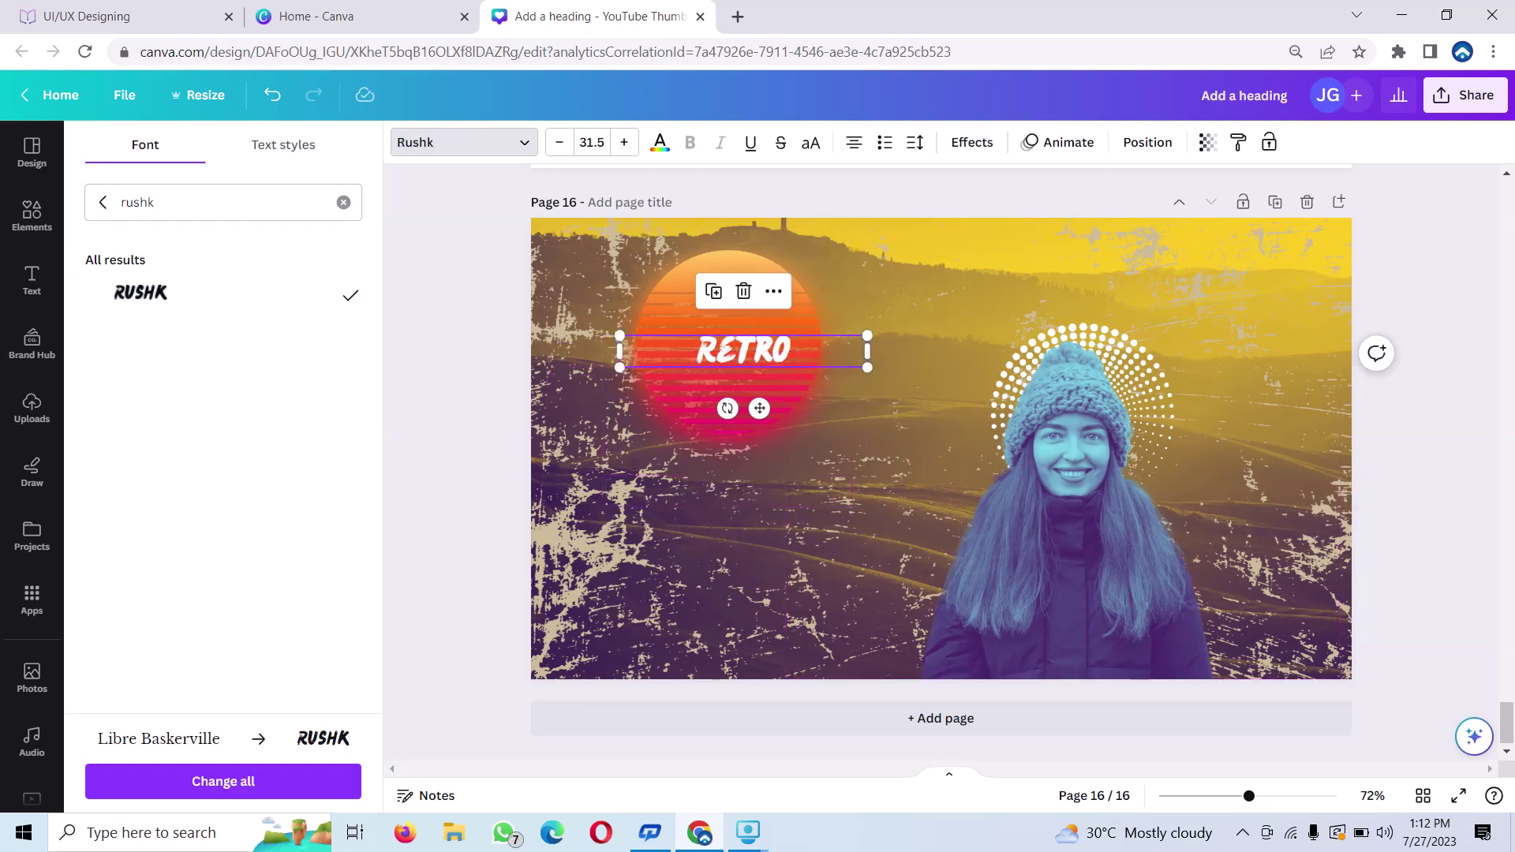
left_click_drag(620, 335, 541, 325)
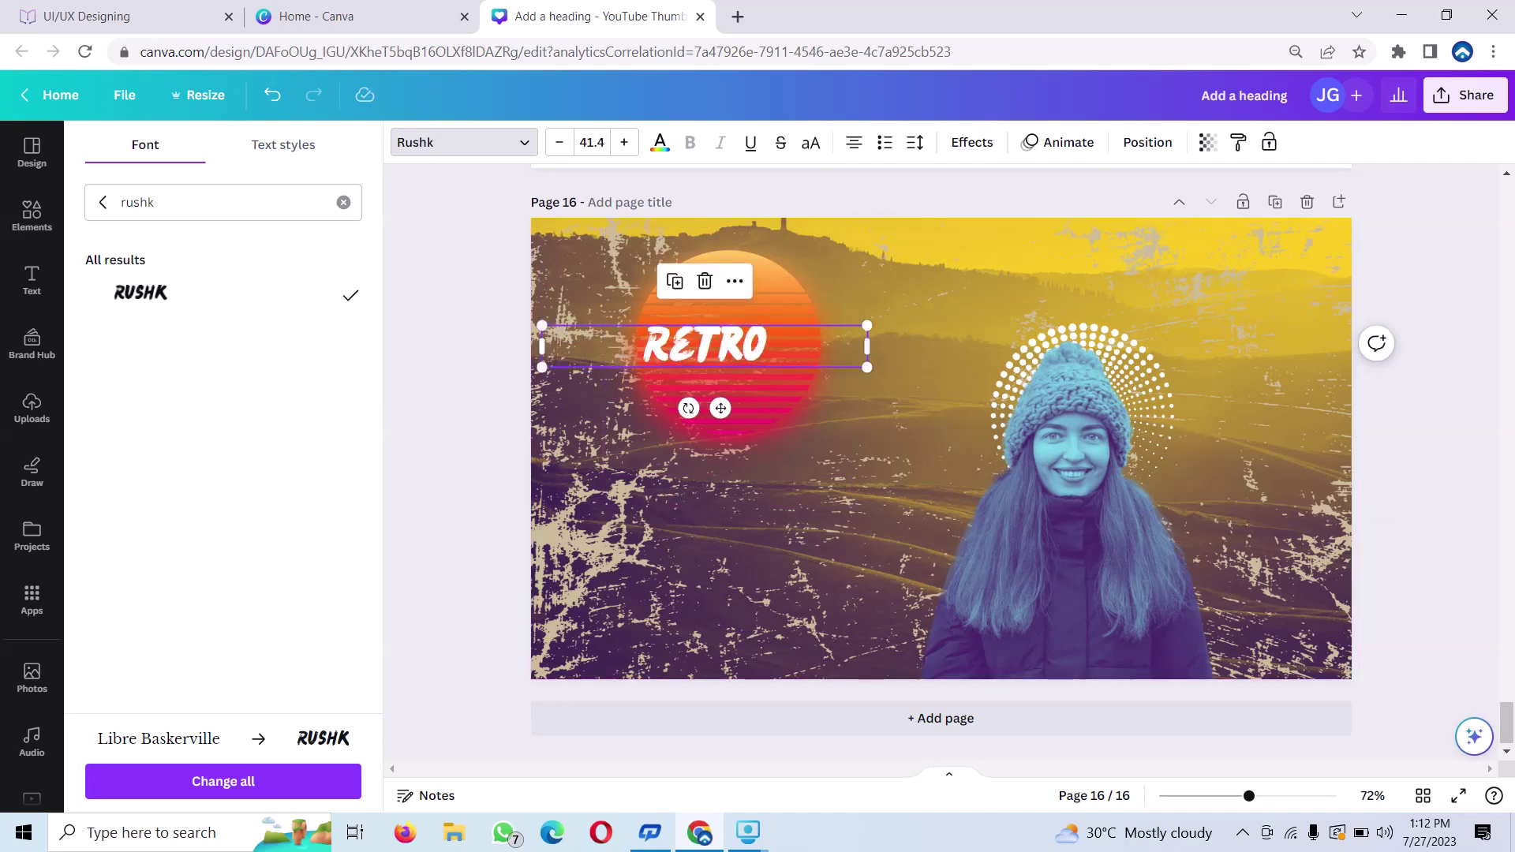
left_click_drag(705, 345, 755, 339)
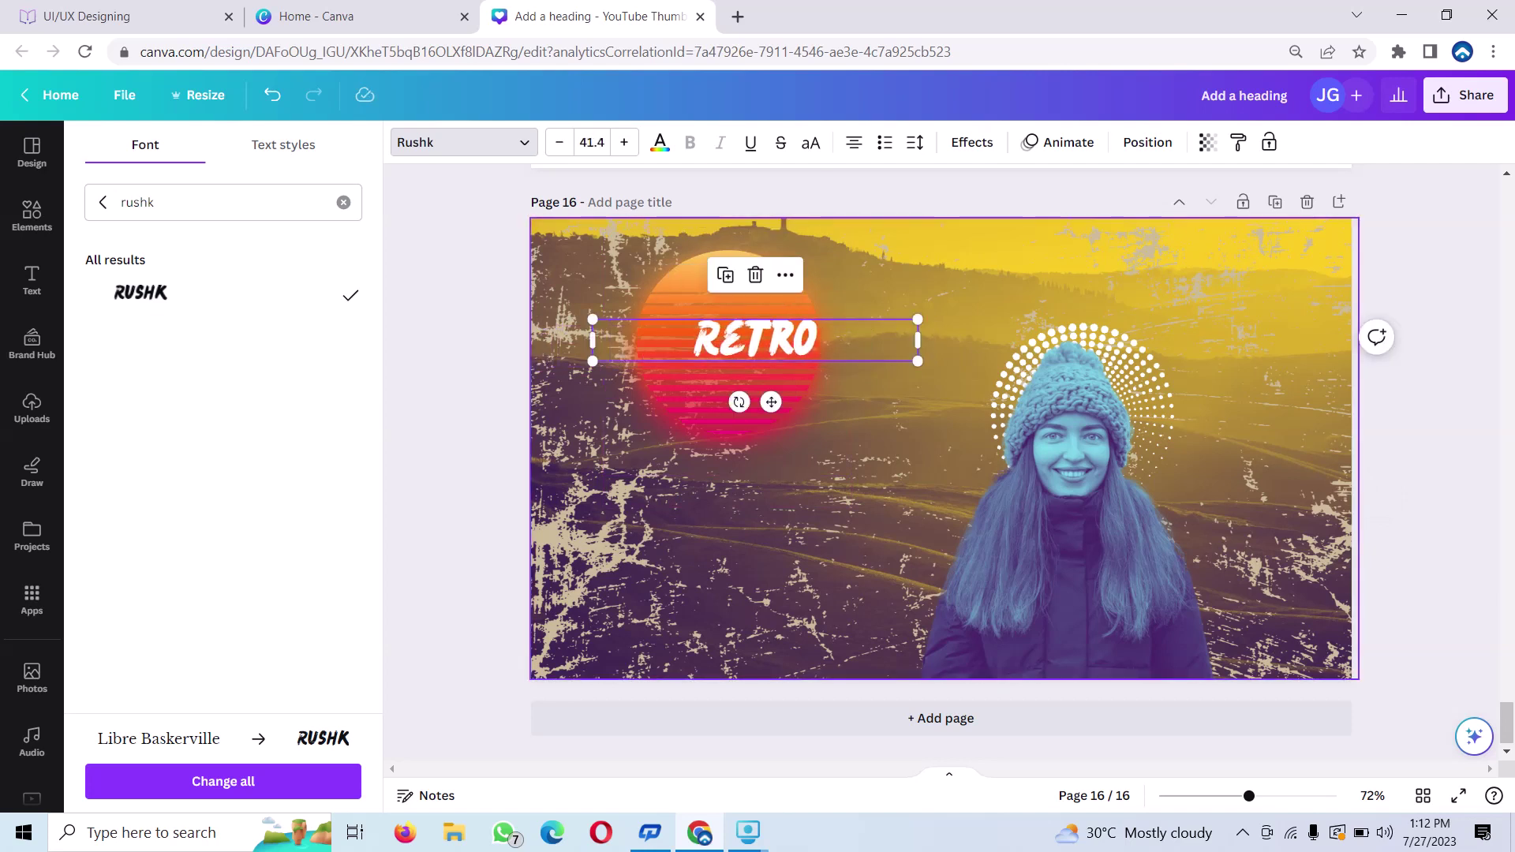
left_click_drag(592, 319, 501, 308)
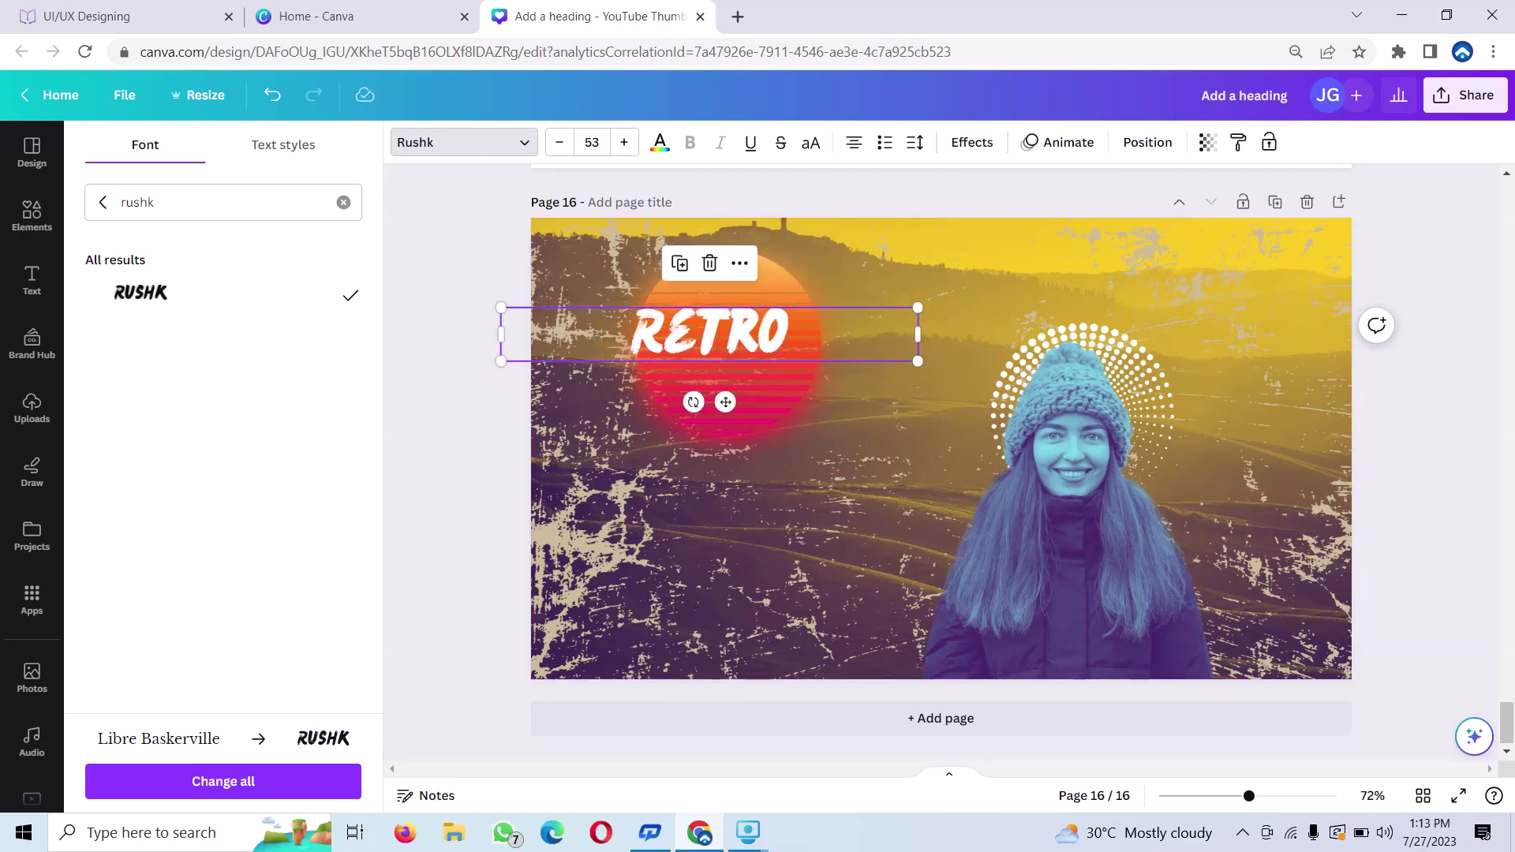
left_click_drag(709, 334, 728, 345)
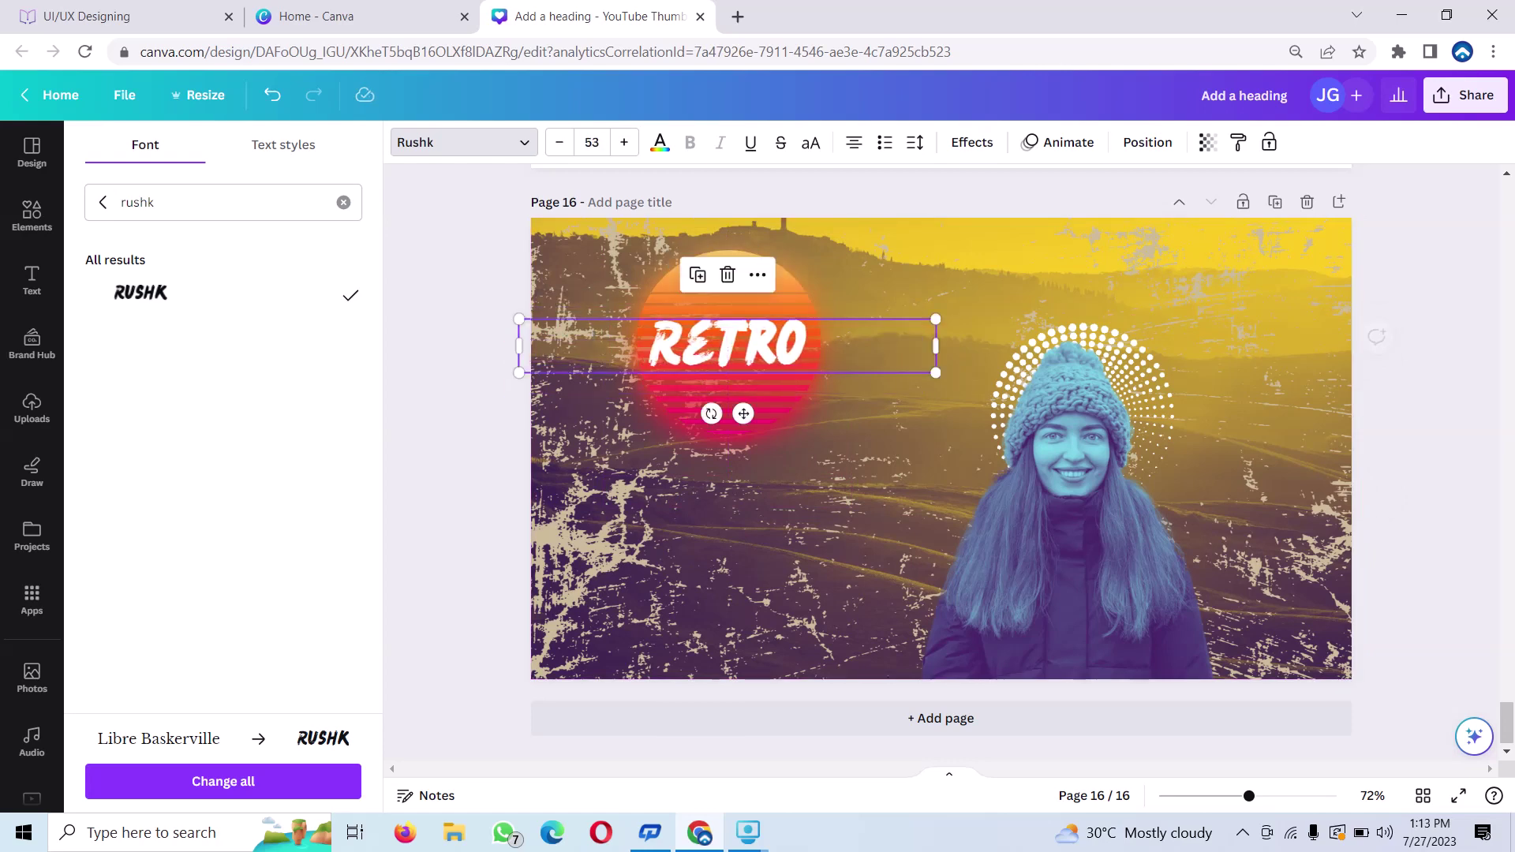
left_click(948, 513)
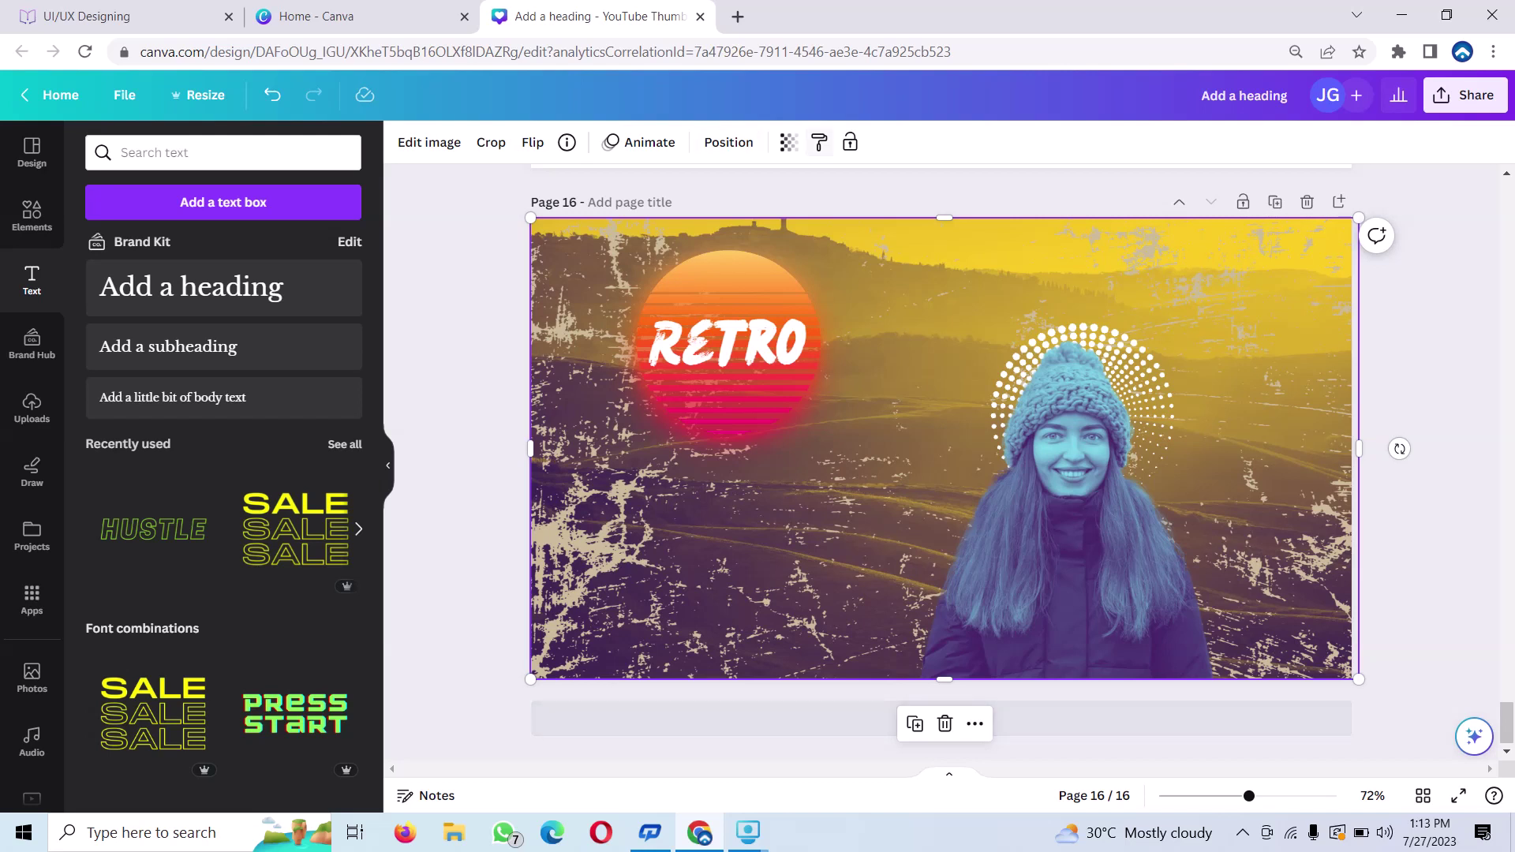
Add a black Shadow effect to the RETRO title.
left_click(727, 345)
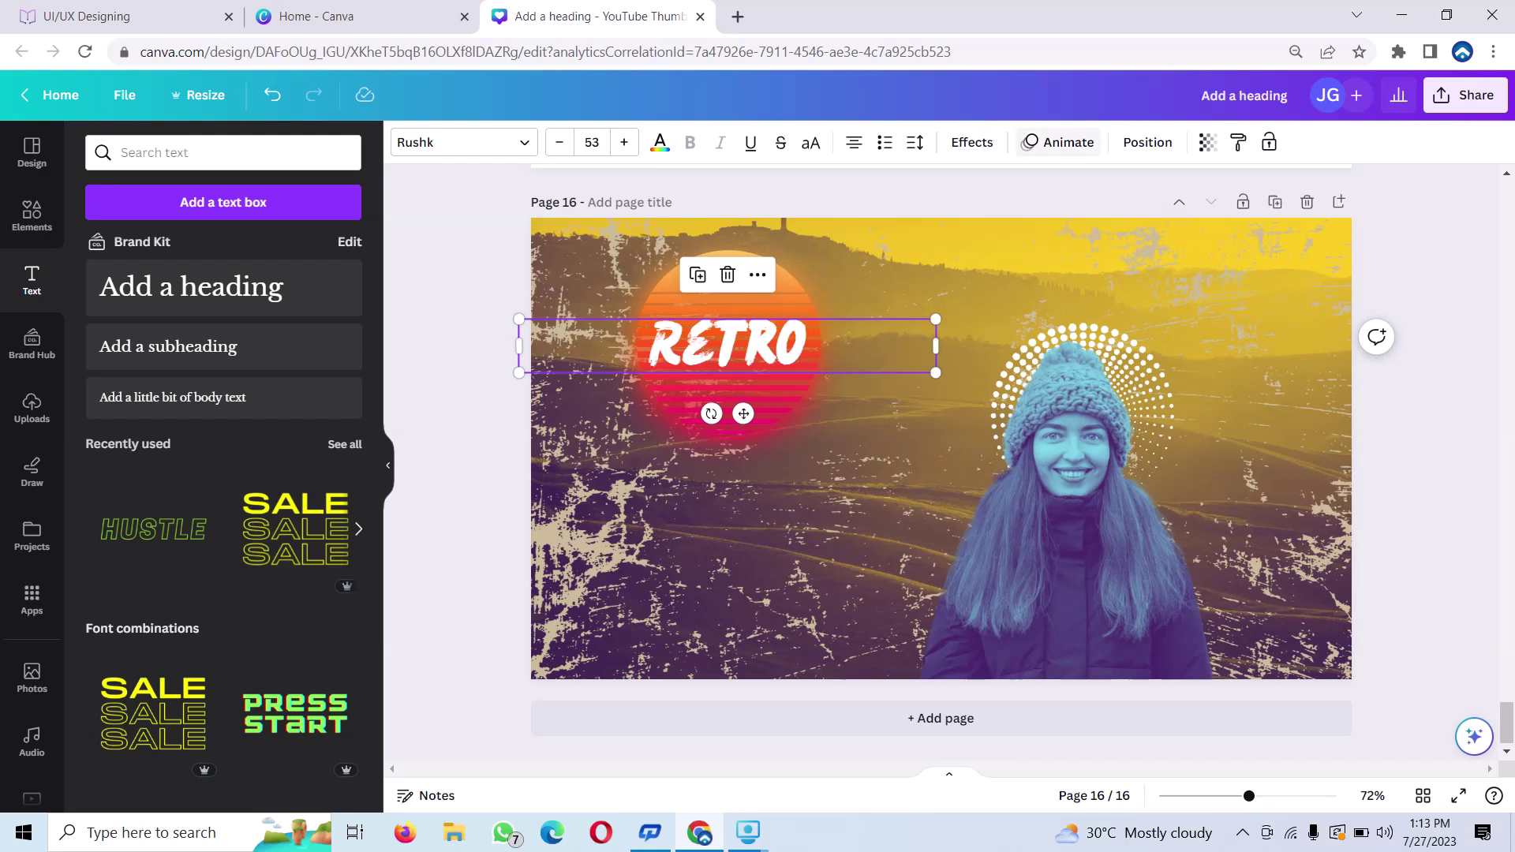
left_click(971, 142)
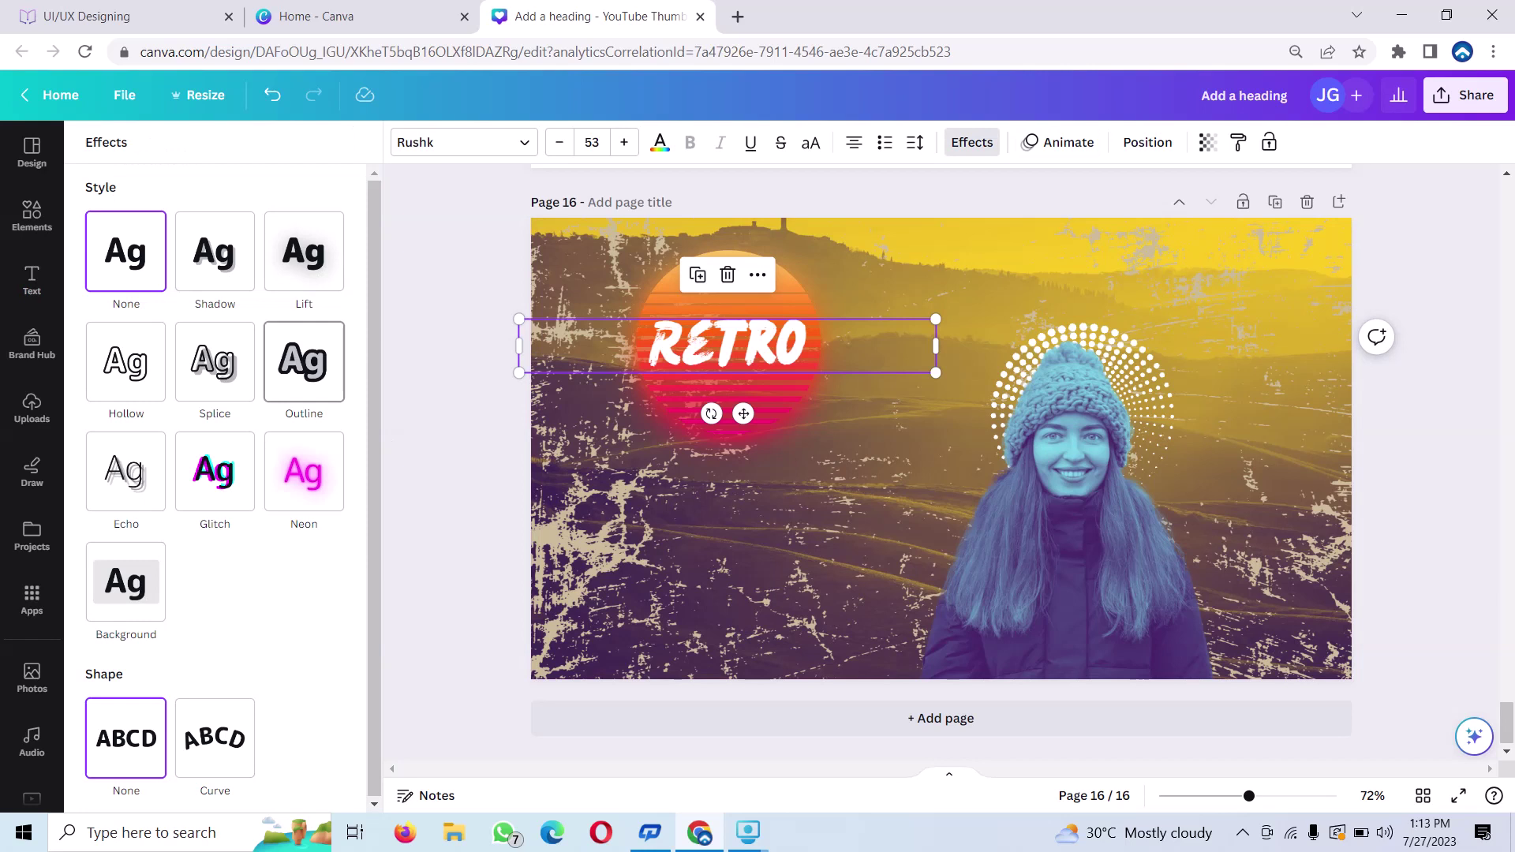
left_click(215, 251)
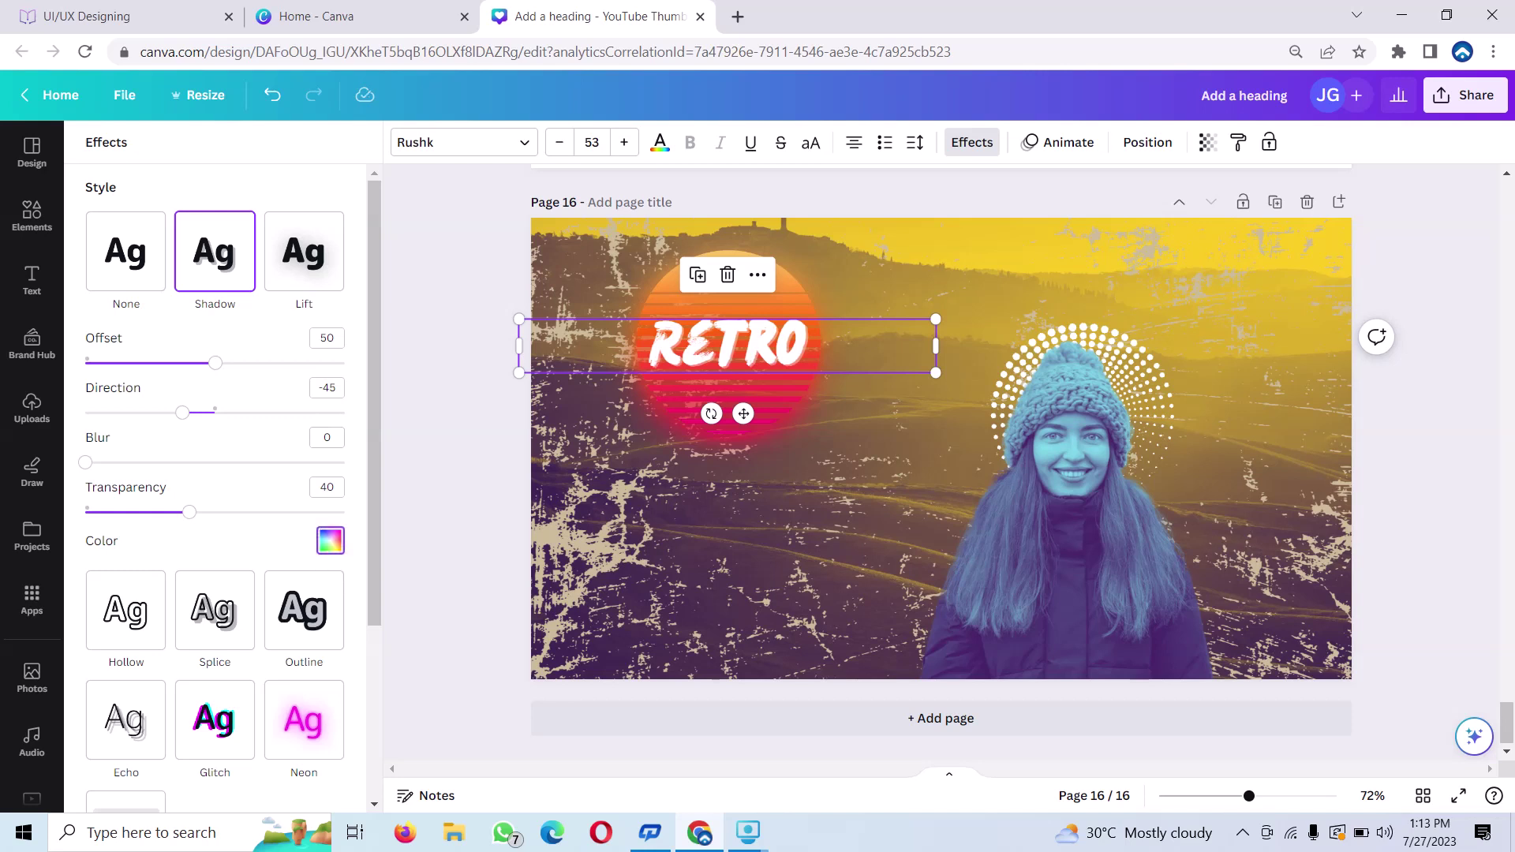
left_click(330, 540)
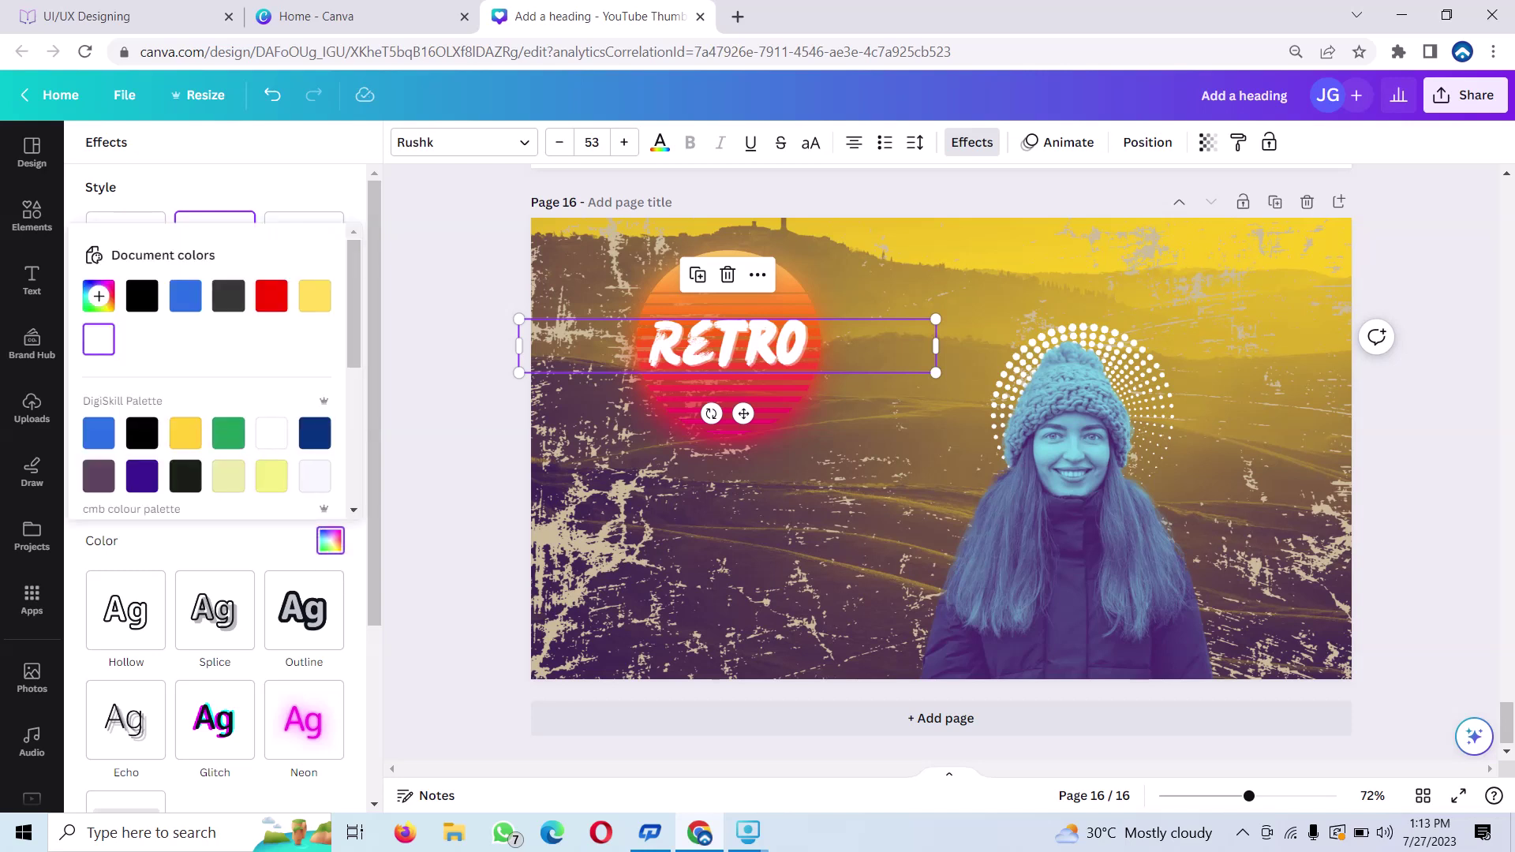
left_click(142, 296)
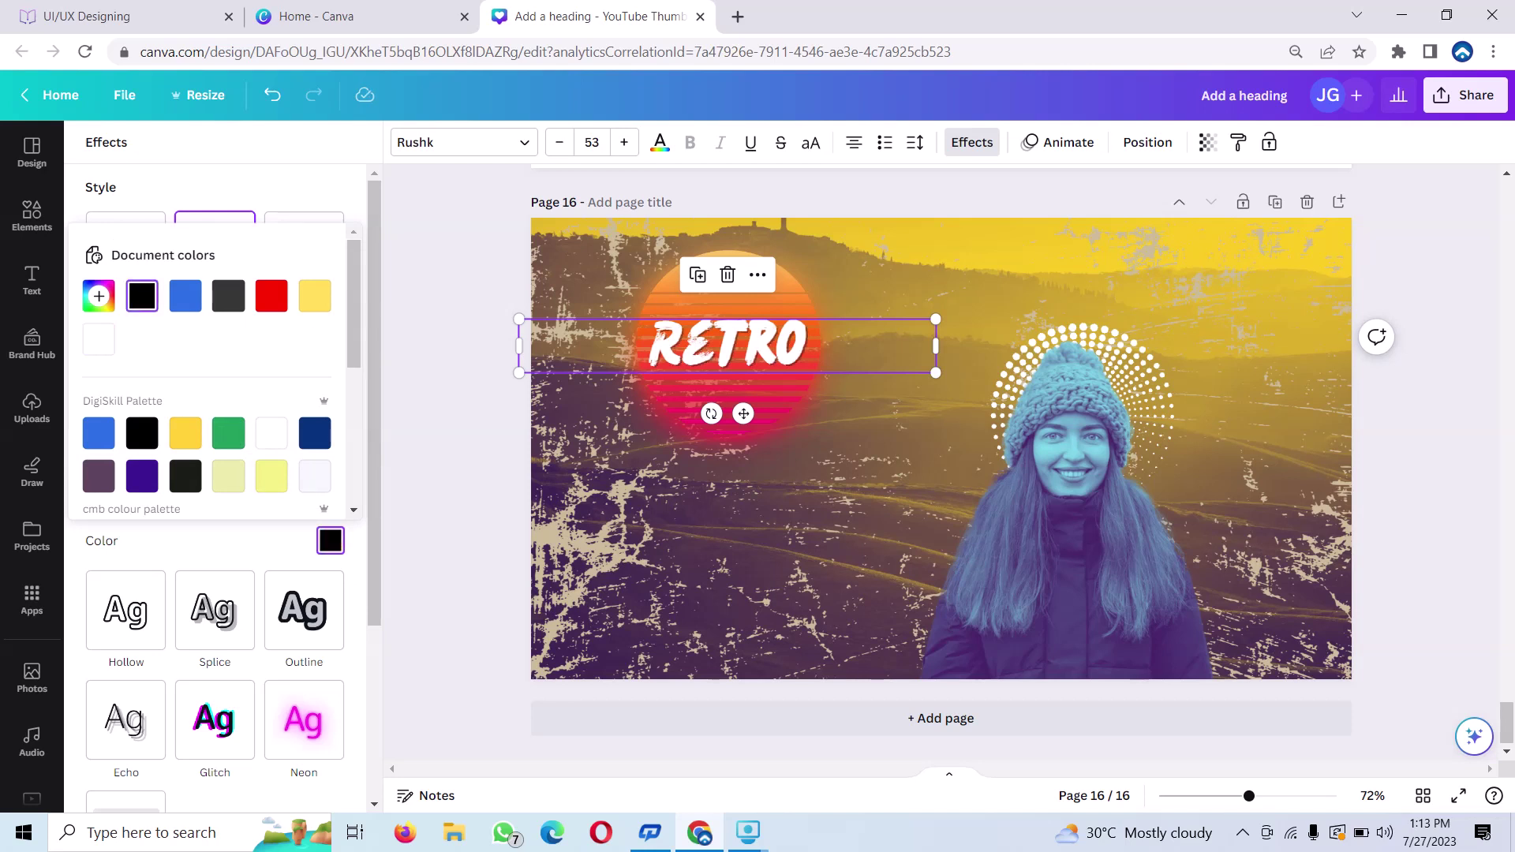
Set the shadow to transparency 82, direction -125, offset 72 and blur 31.
scroll(228, 371, "down", 1)
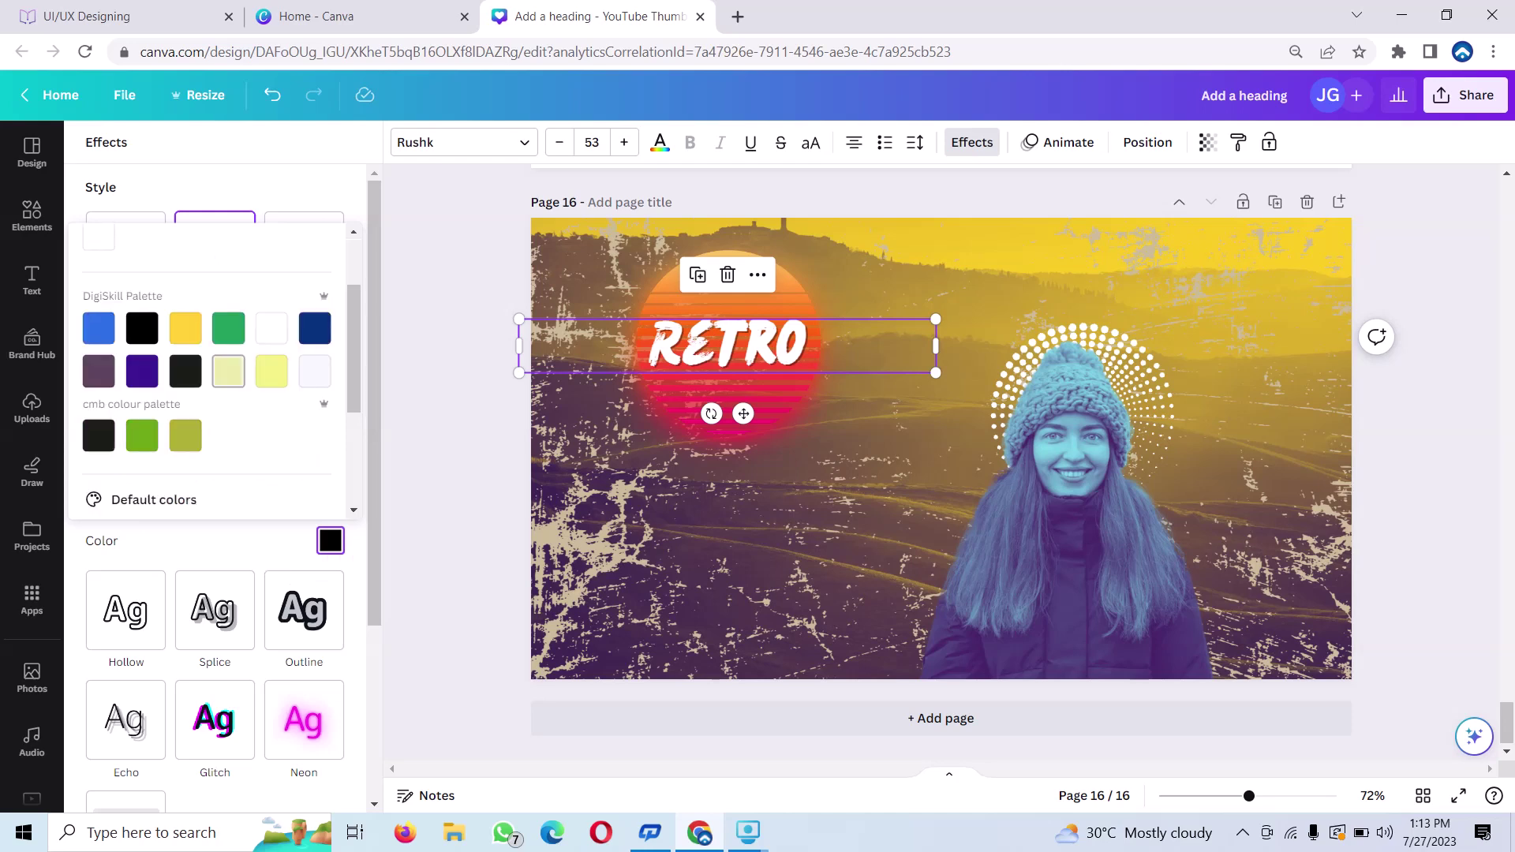
scroll(228, 371, "down", 2)
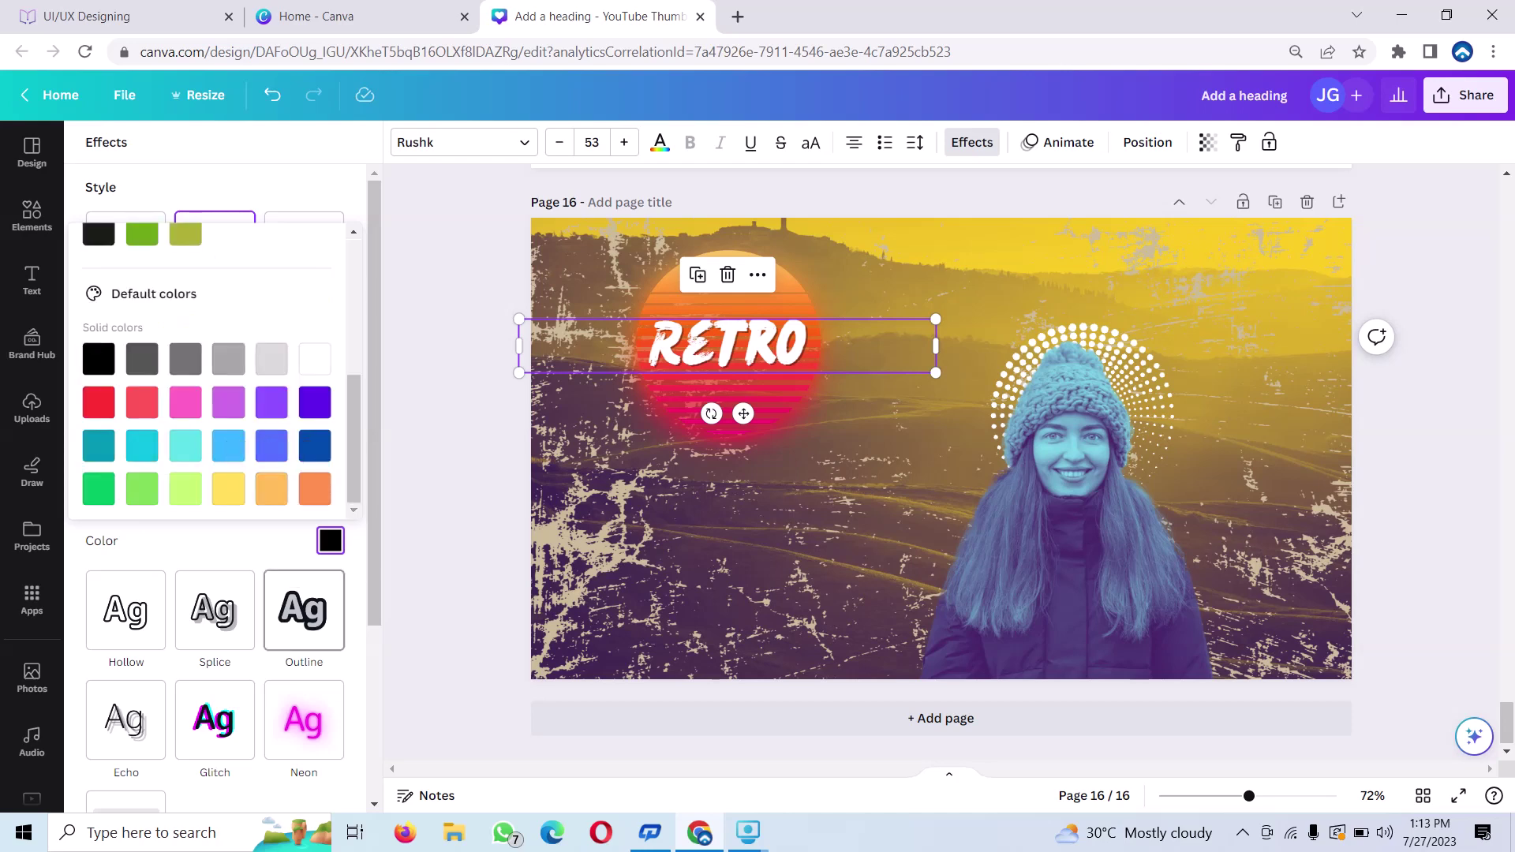
scroll(304, 615, "down", 1)
scroll(304, 615, "down", 1)
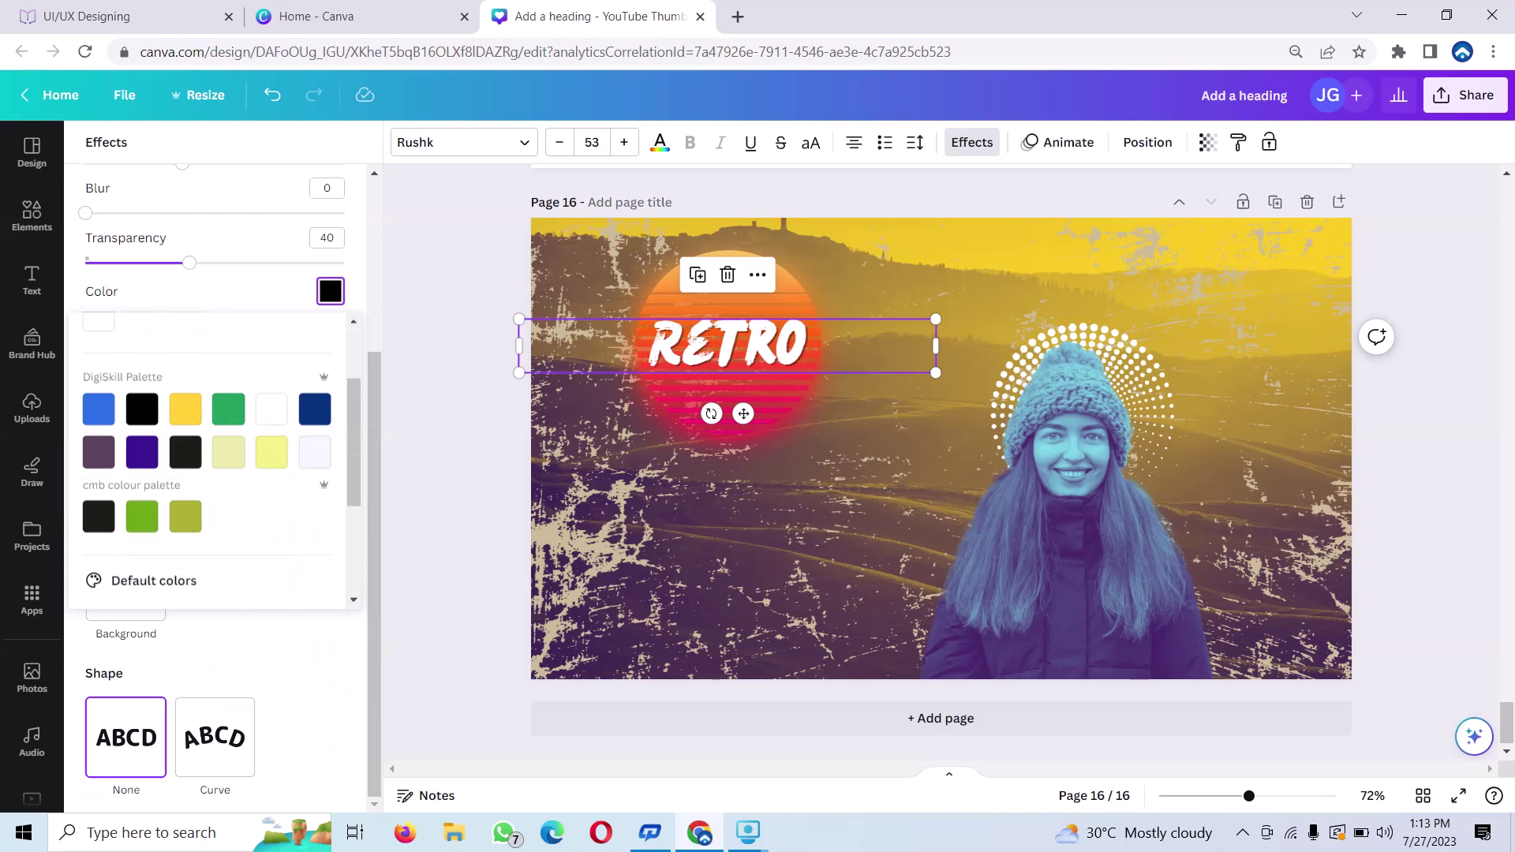
scroll(158, 521, "up", 2)
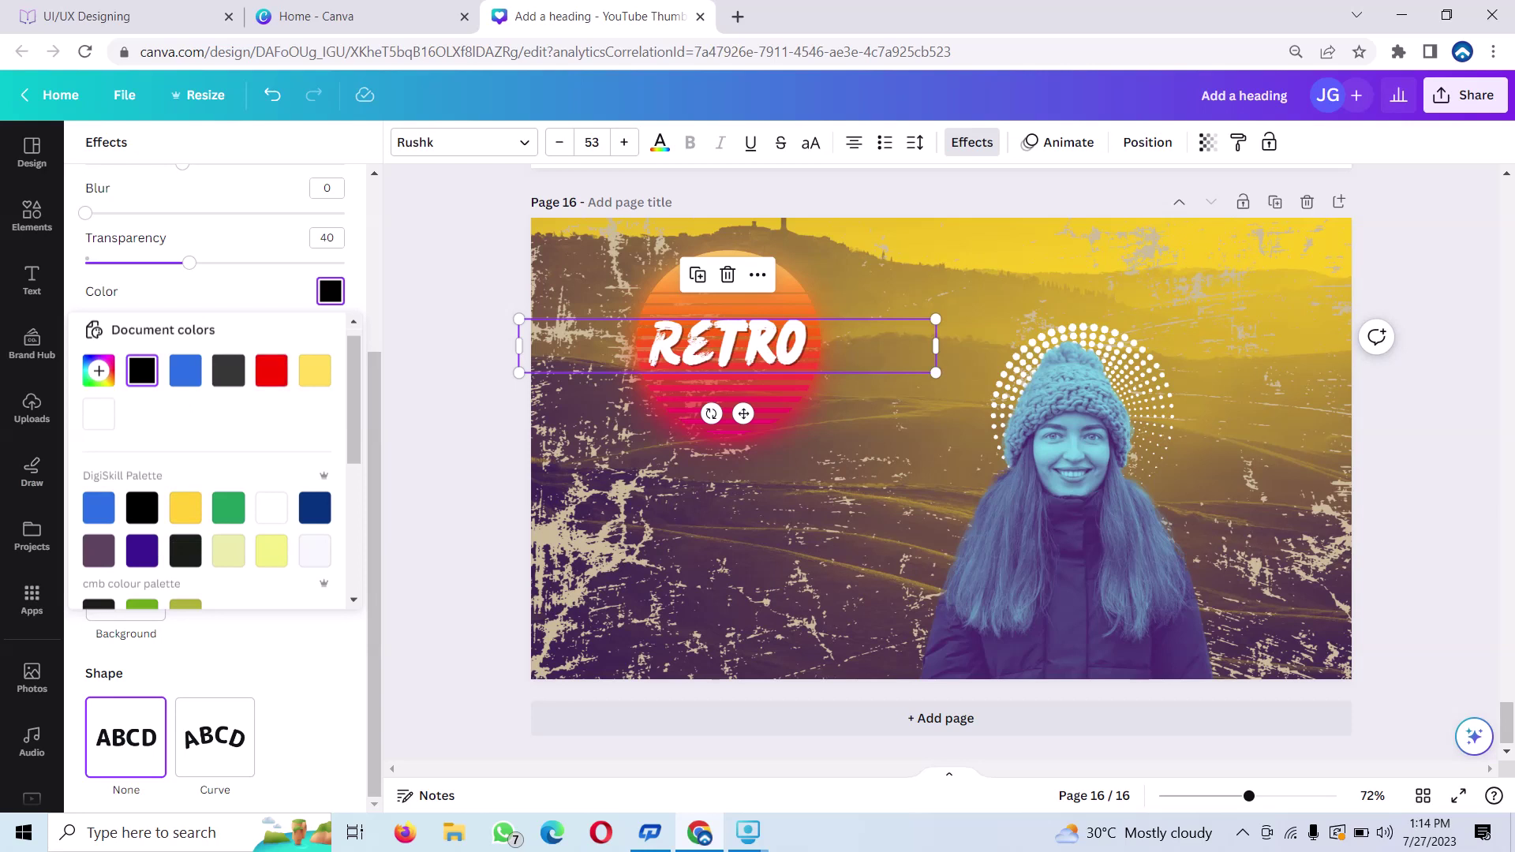
left_click_drag(190, 262, 265, 262)
scroll(215, 474, "up", 3)
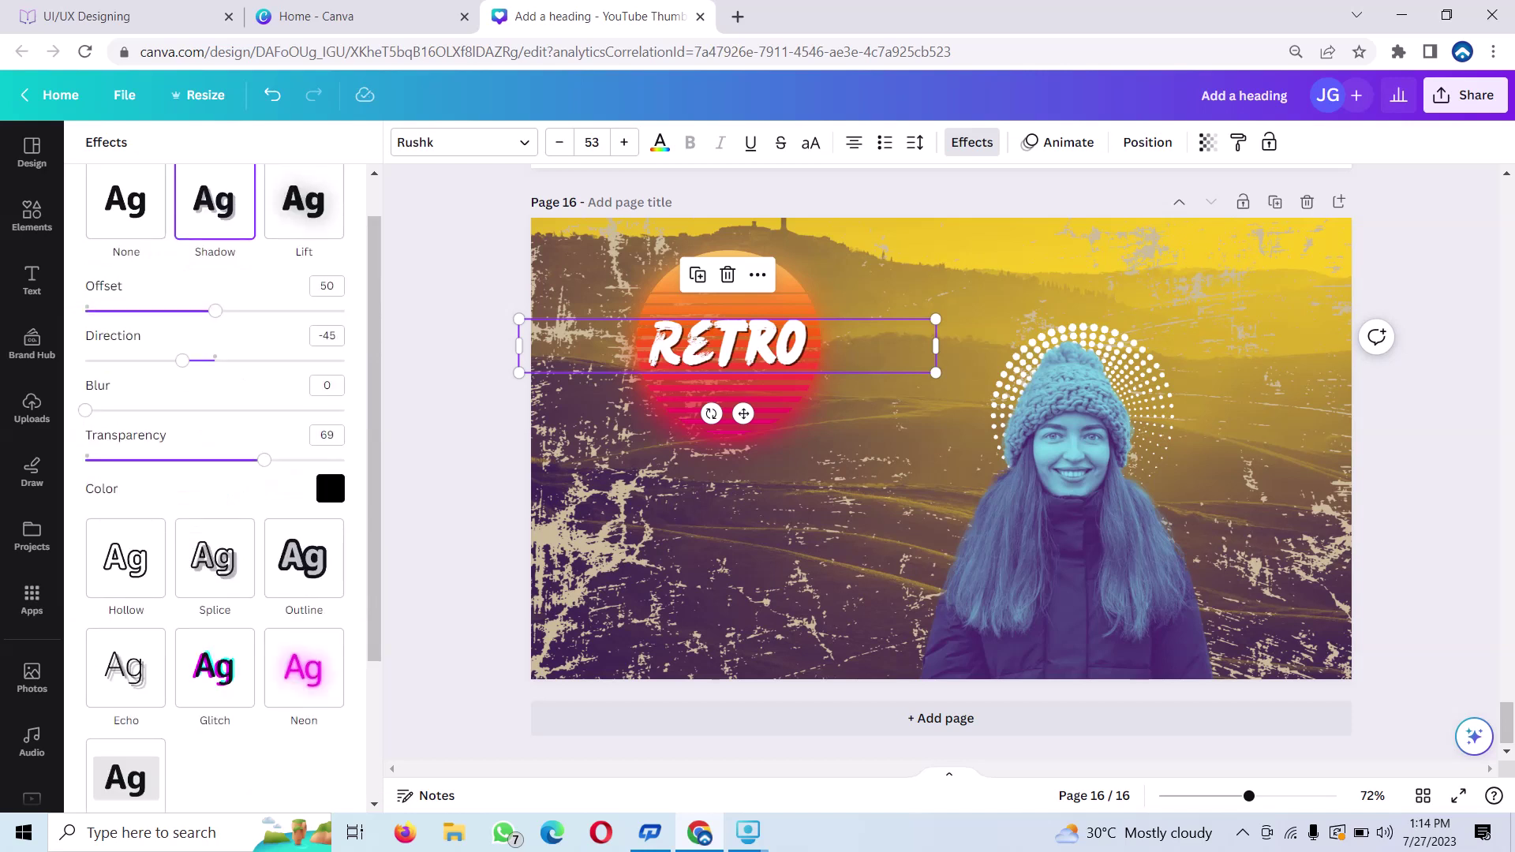
left_click_drag(182, 361, 125, 360)
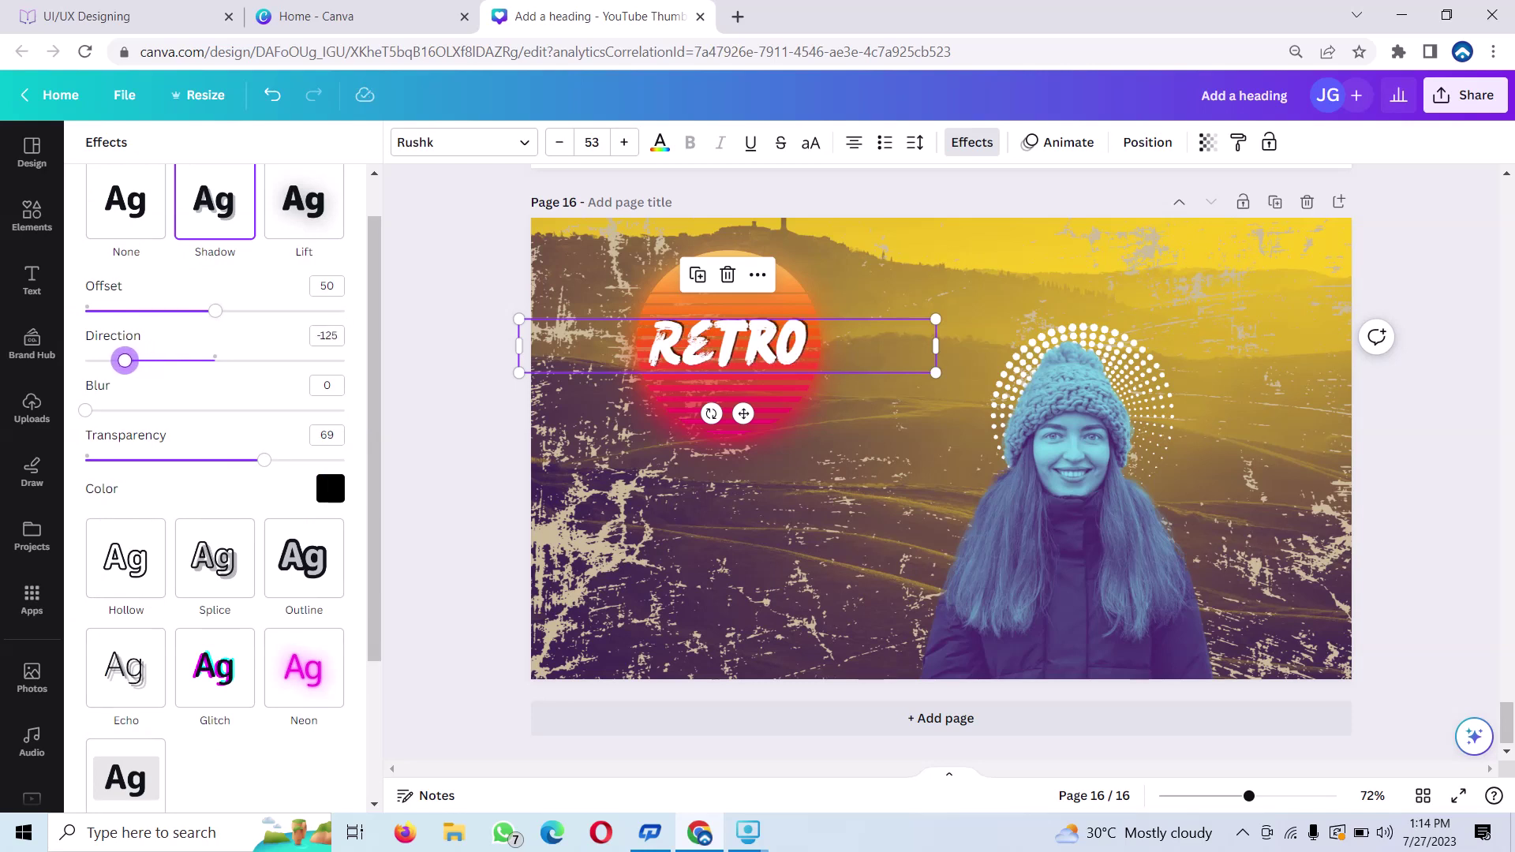
left_click_drag(216, 310, 272, 310)
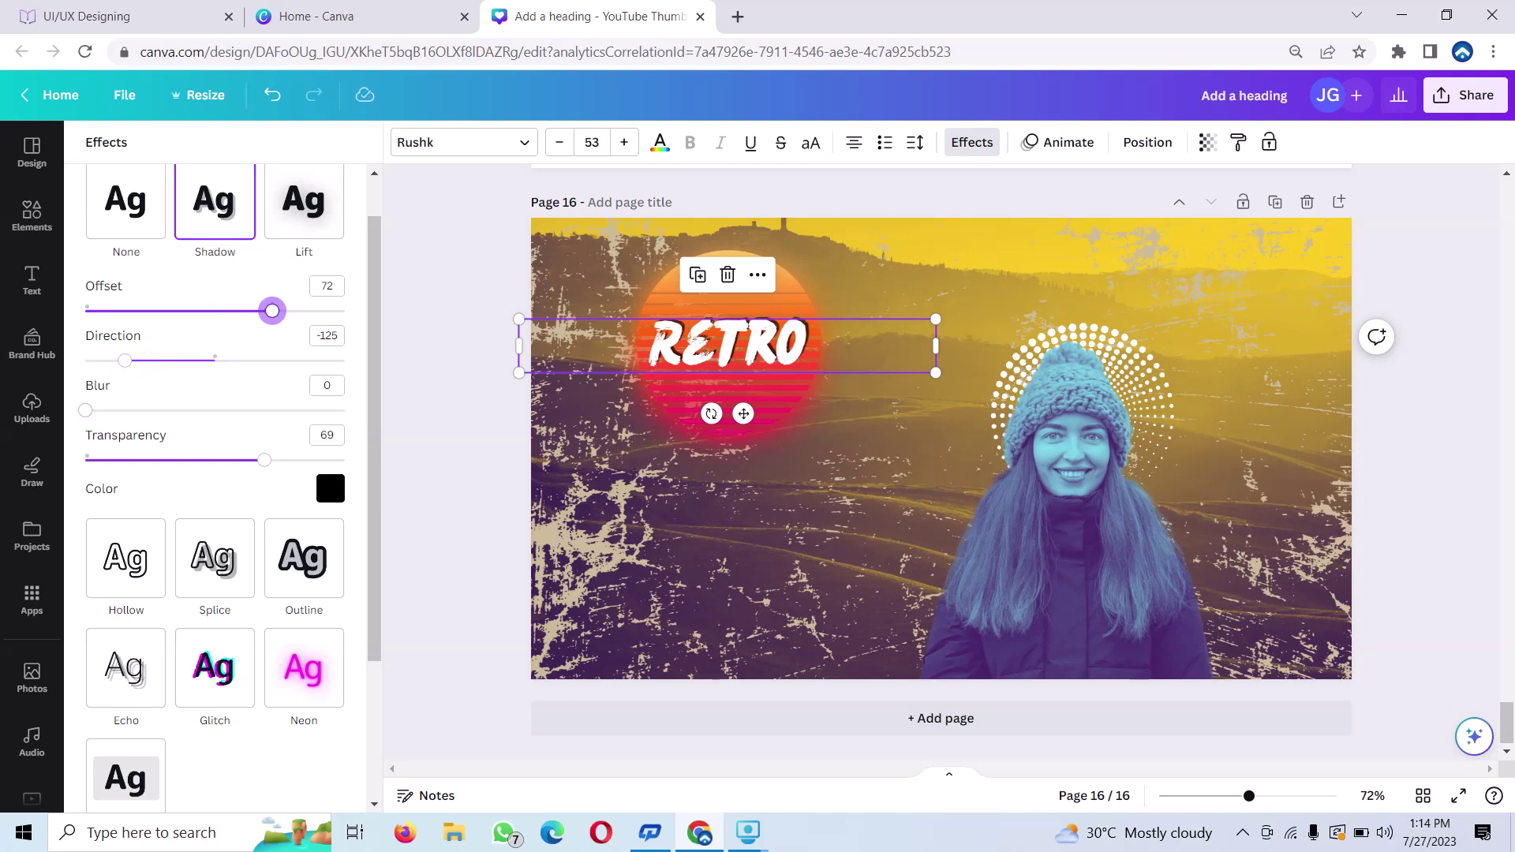
left_click_drag(85, 410, 166, 409)
left_click_drag(265, 461, 298, 460)
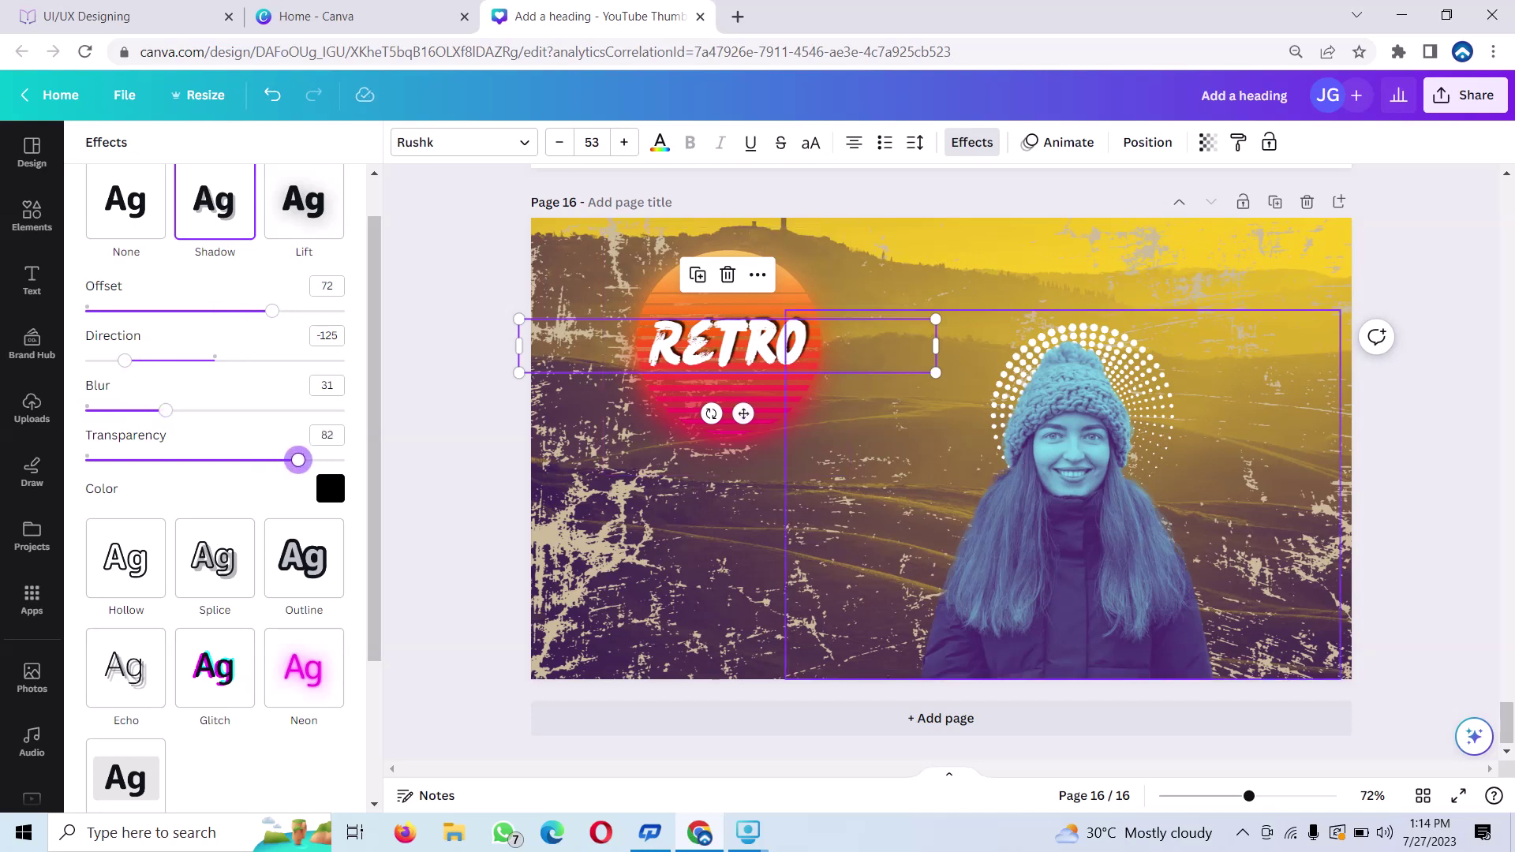
left_click(784, 491)
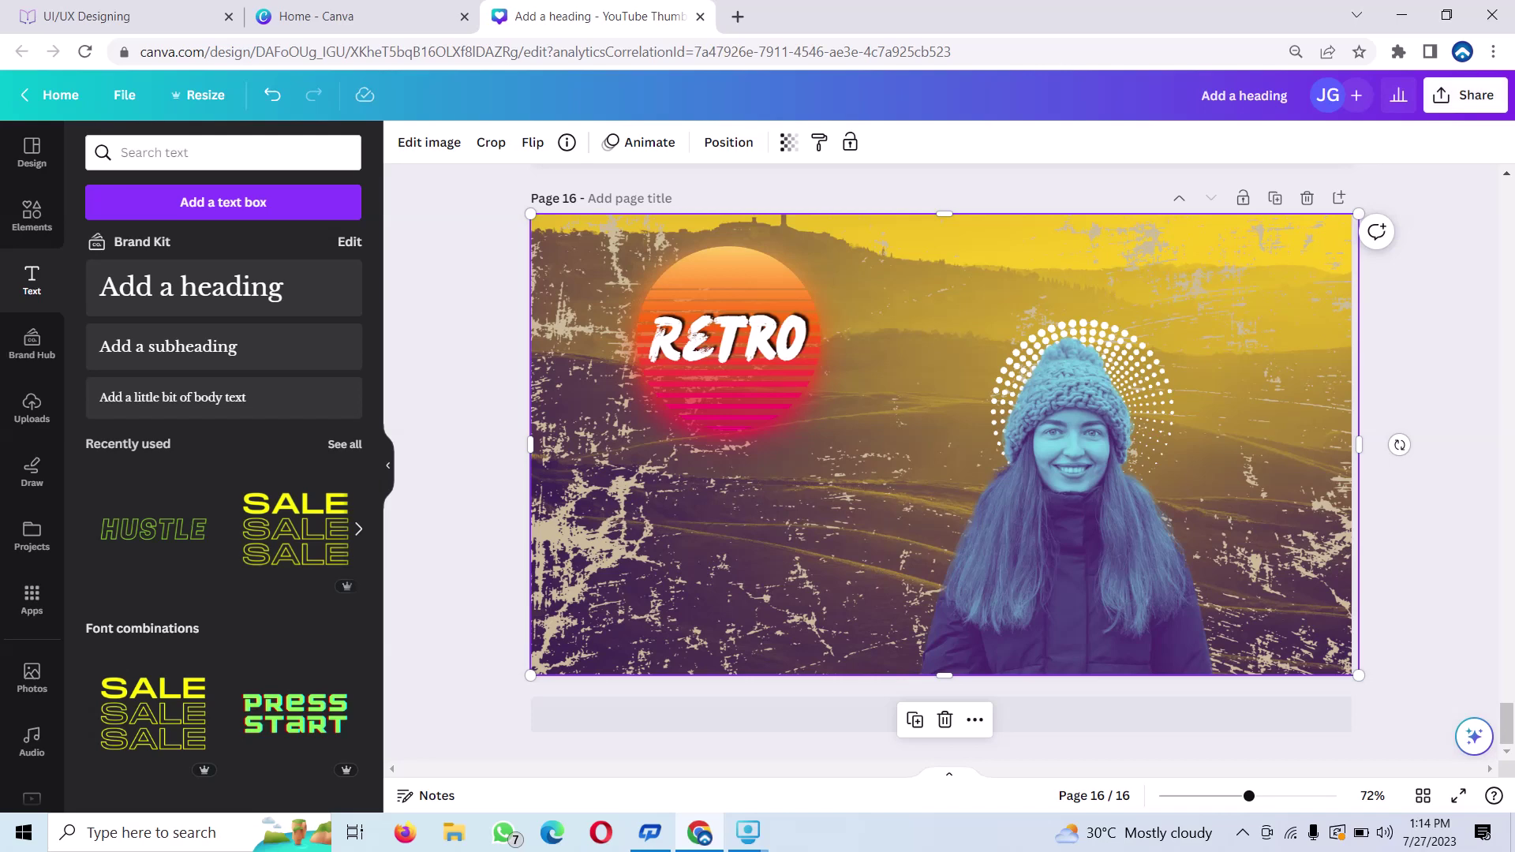
Download only the current page 16 as a PNG image.
left_click(1466, 95)
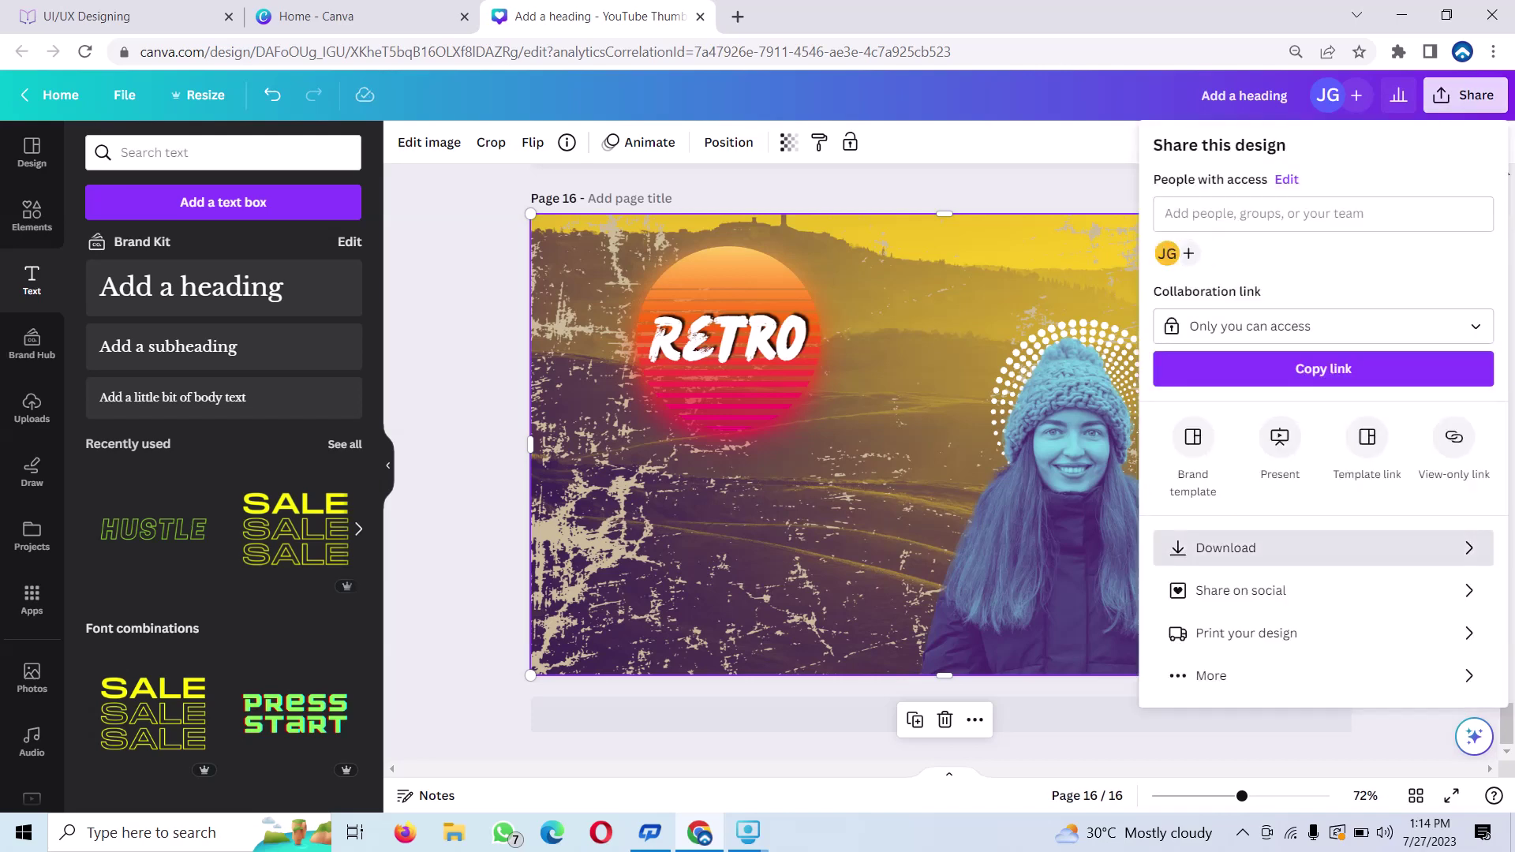
left_click(1263, 548)
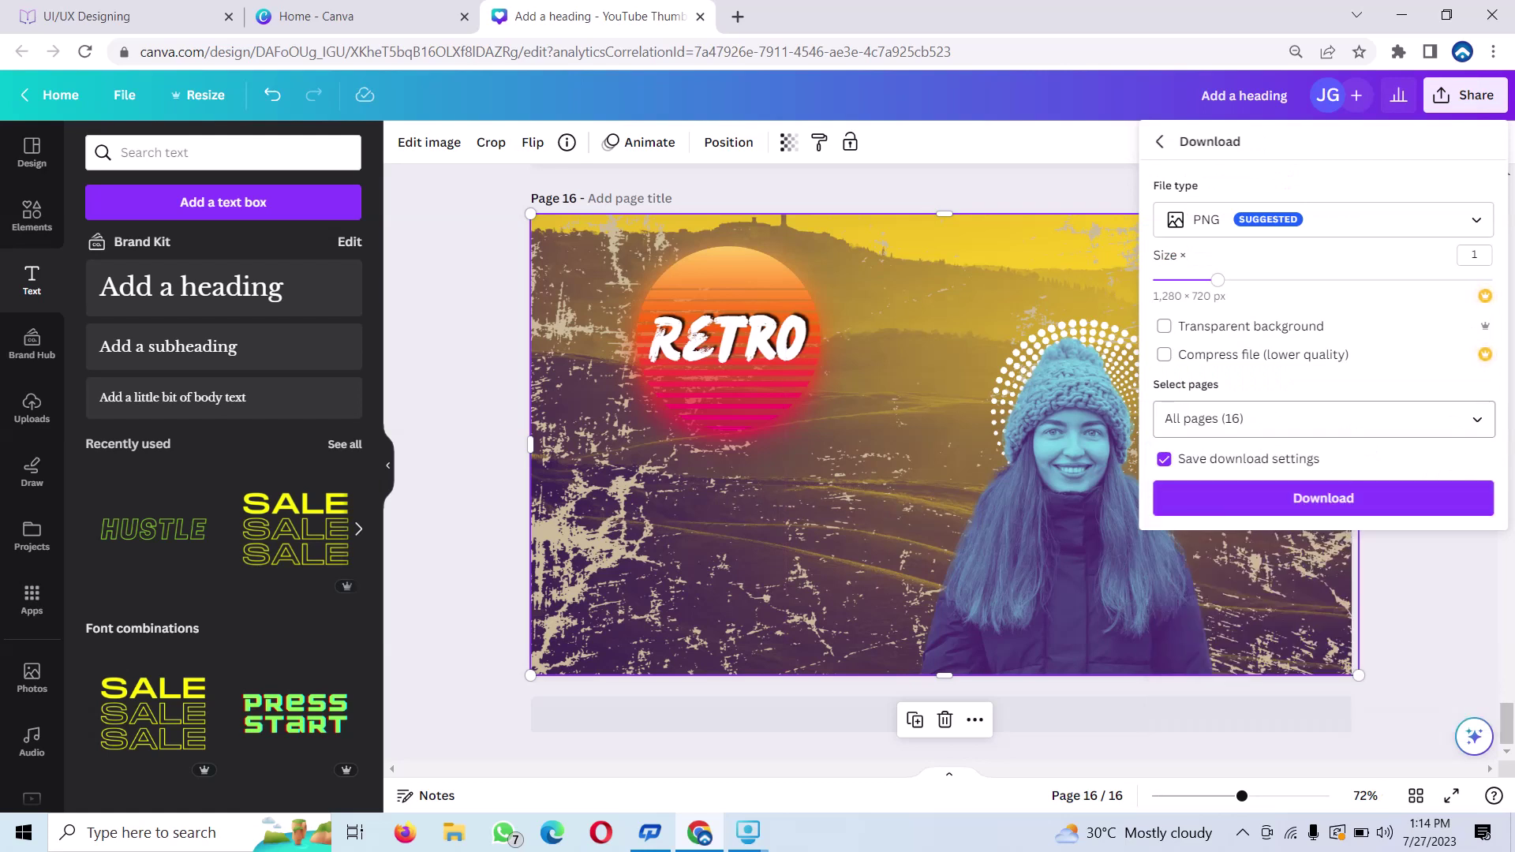
left_click(1323, 419)
left_click(1461, 470)
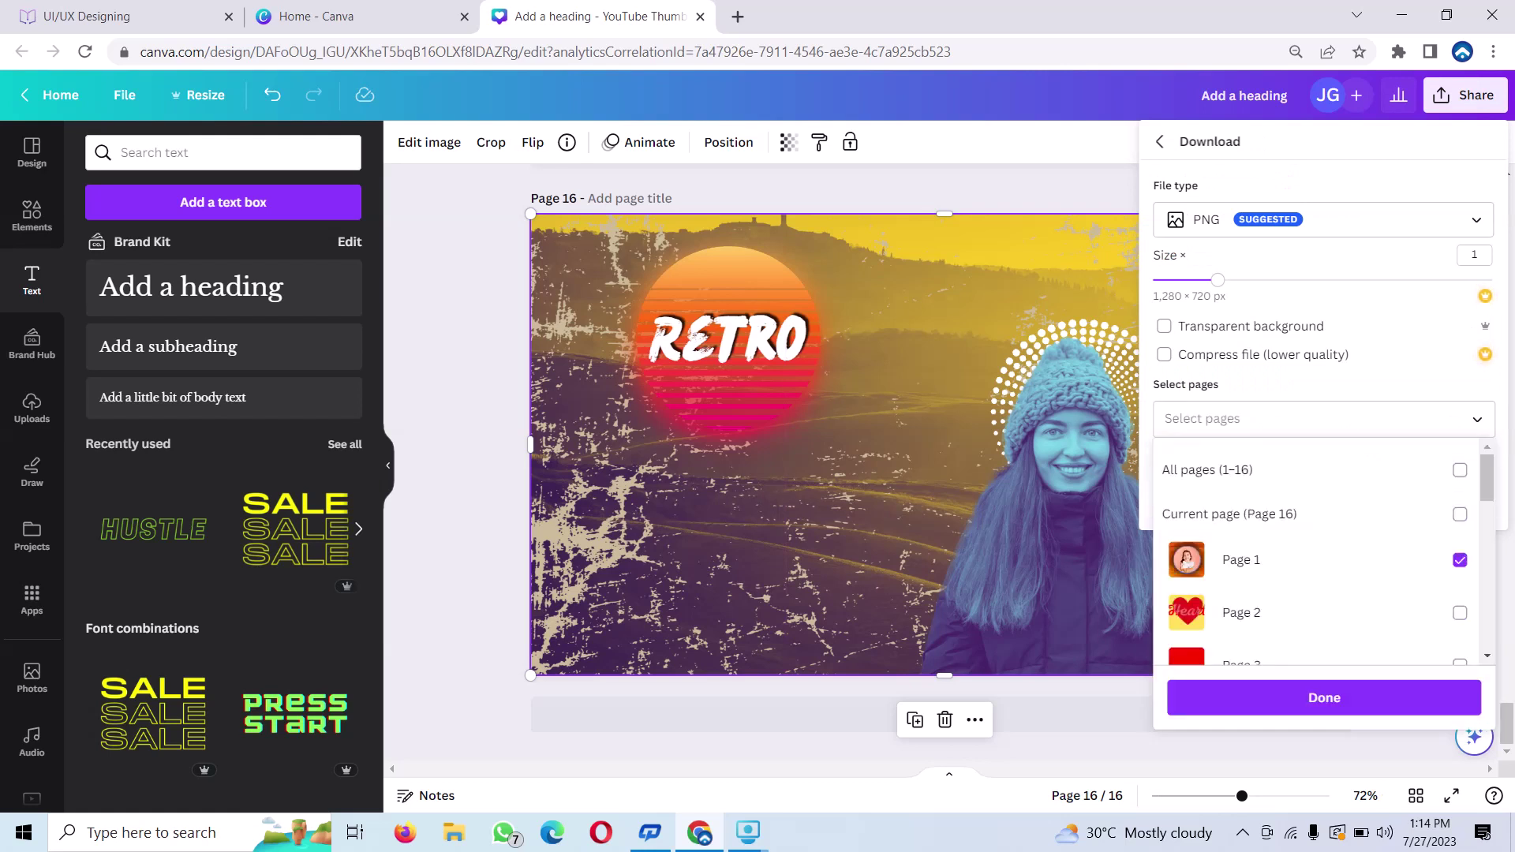
type("1")
left_click(1460, 514)
left_click(1324, 698)
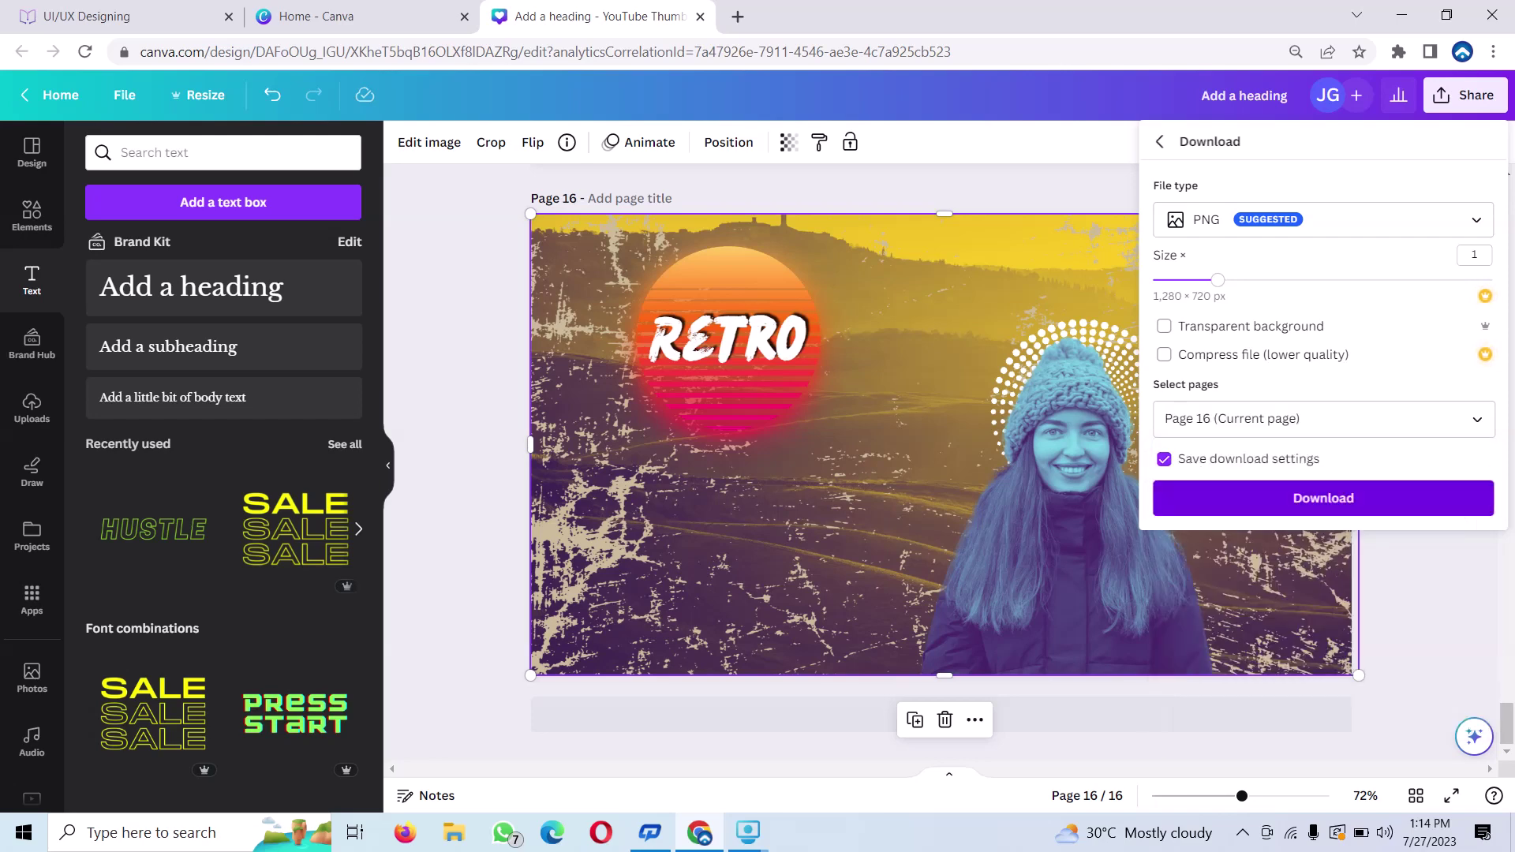
left_click(1324, 498)
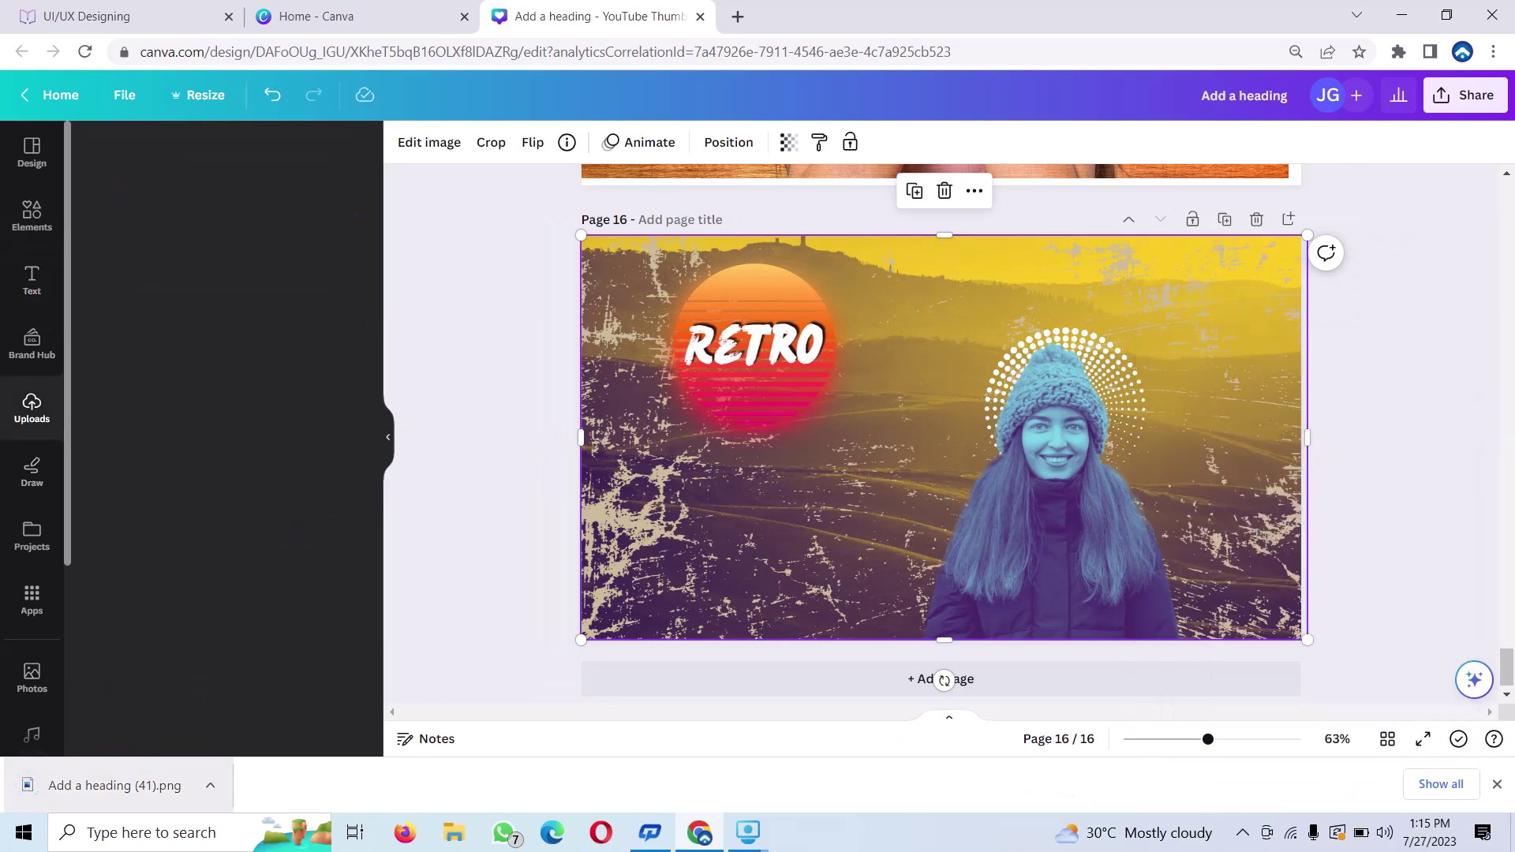
Upload the downloaded PNG, add blank page 17, and show the full Frames collection.
mouse_move(115, 786)
left_mouse_down()
mouse_move(198, 244)
mouse_move(868, 434)
left_mouse_up()
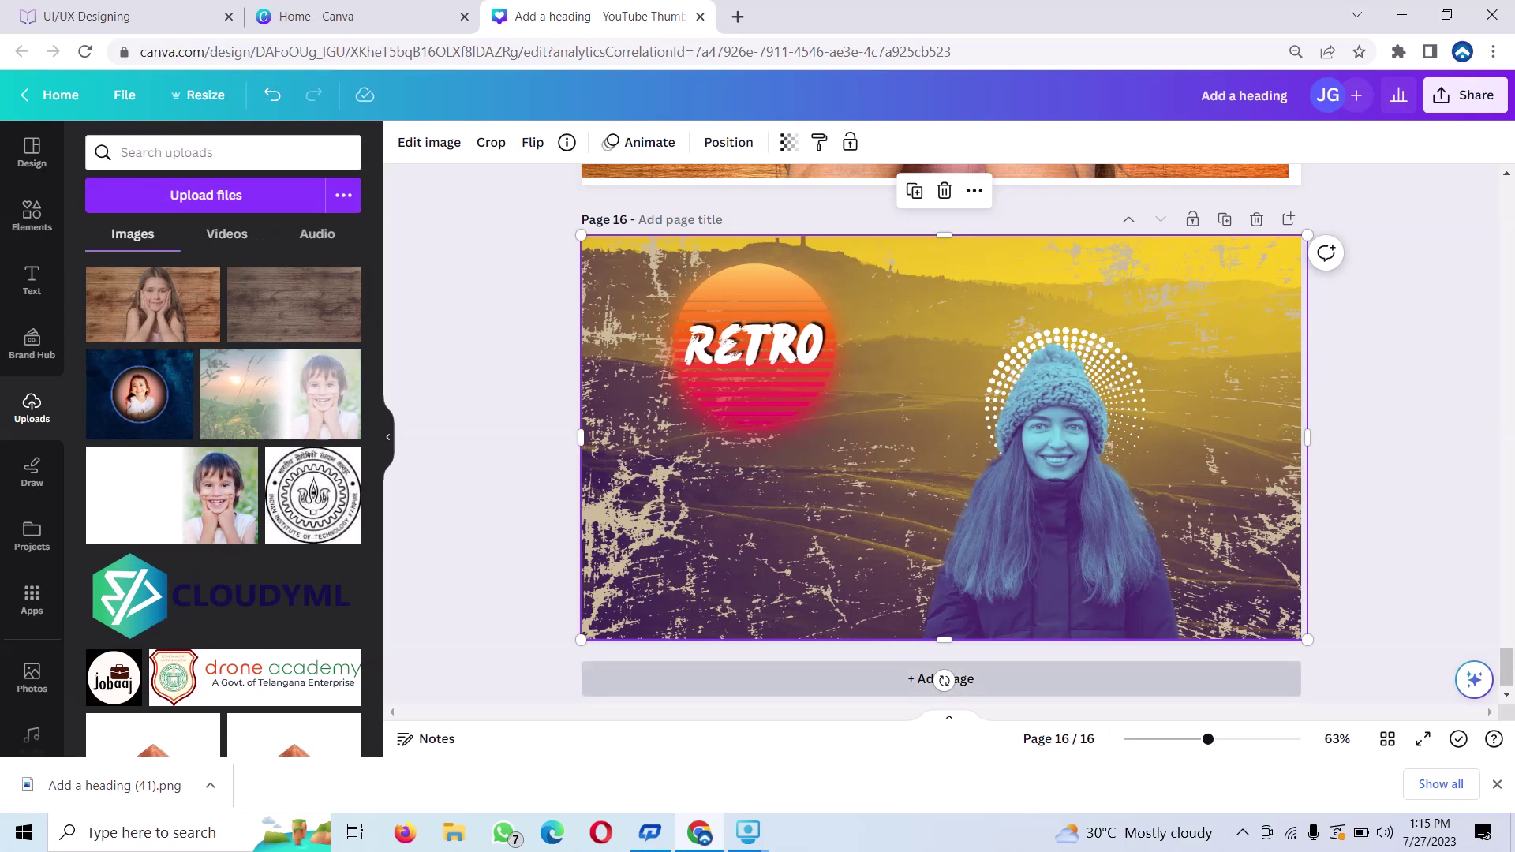
left_click(945, 680)
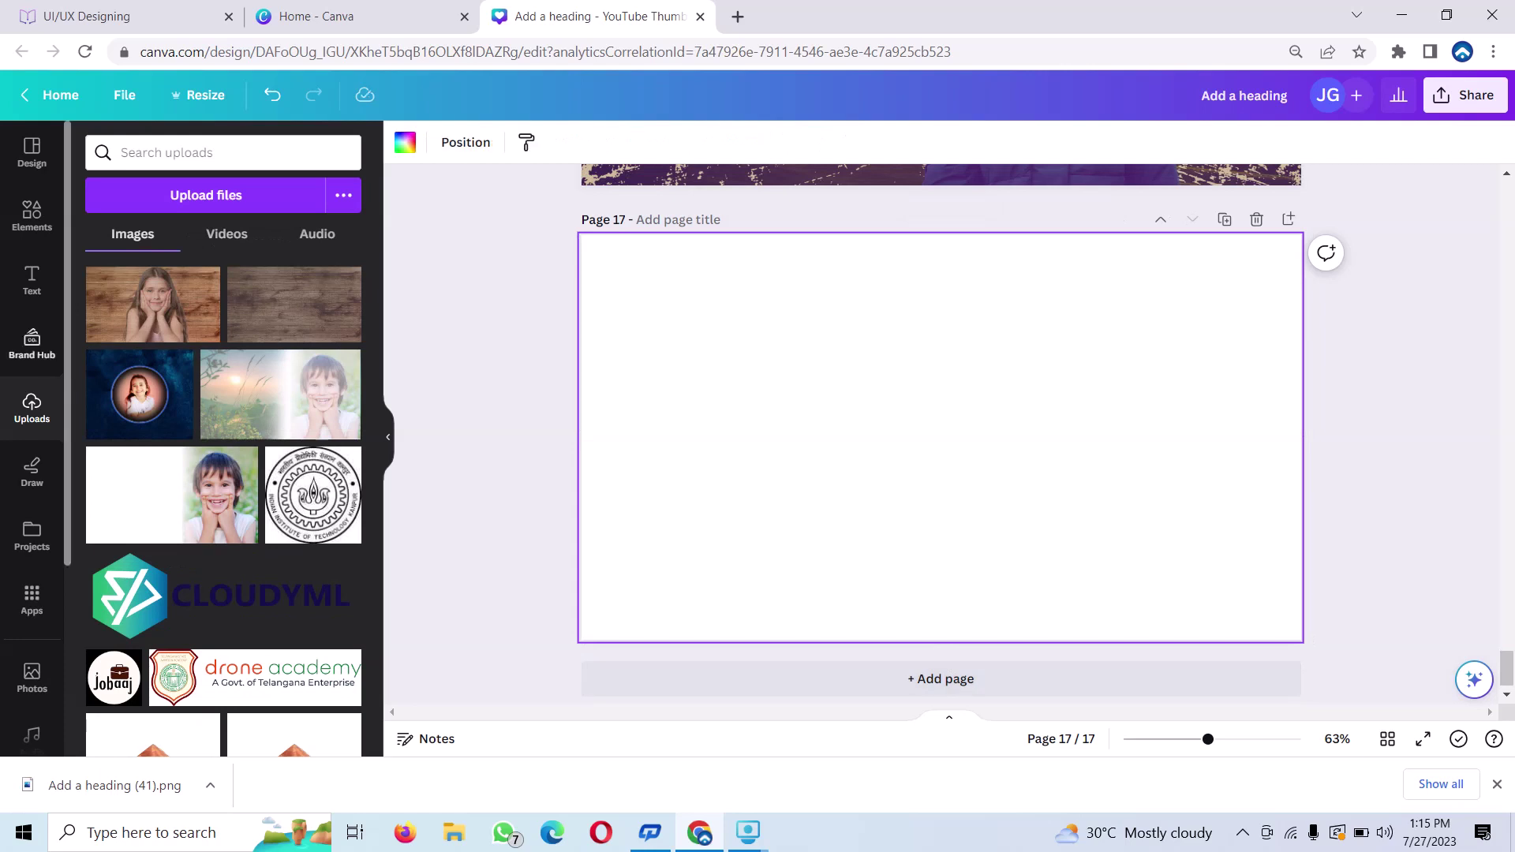
left_click(31, 215)
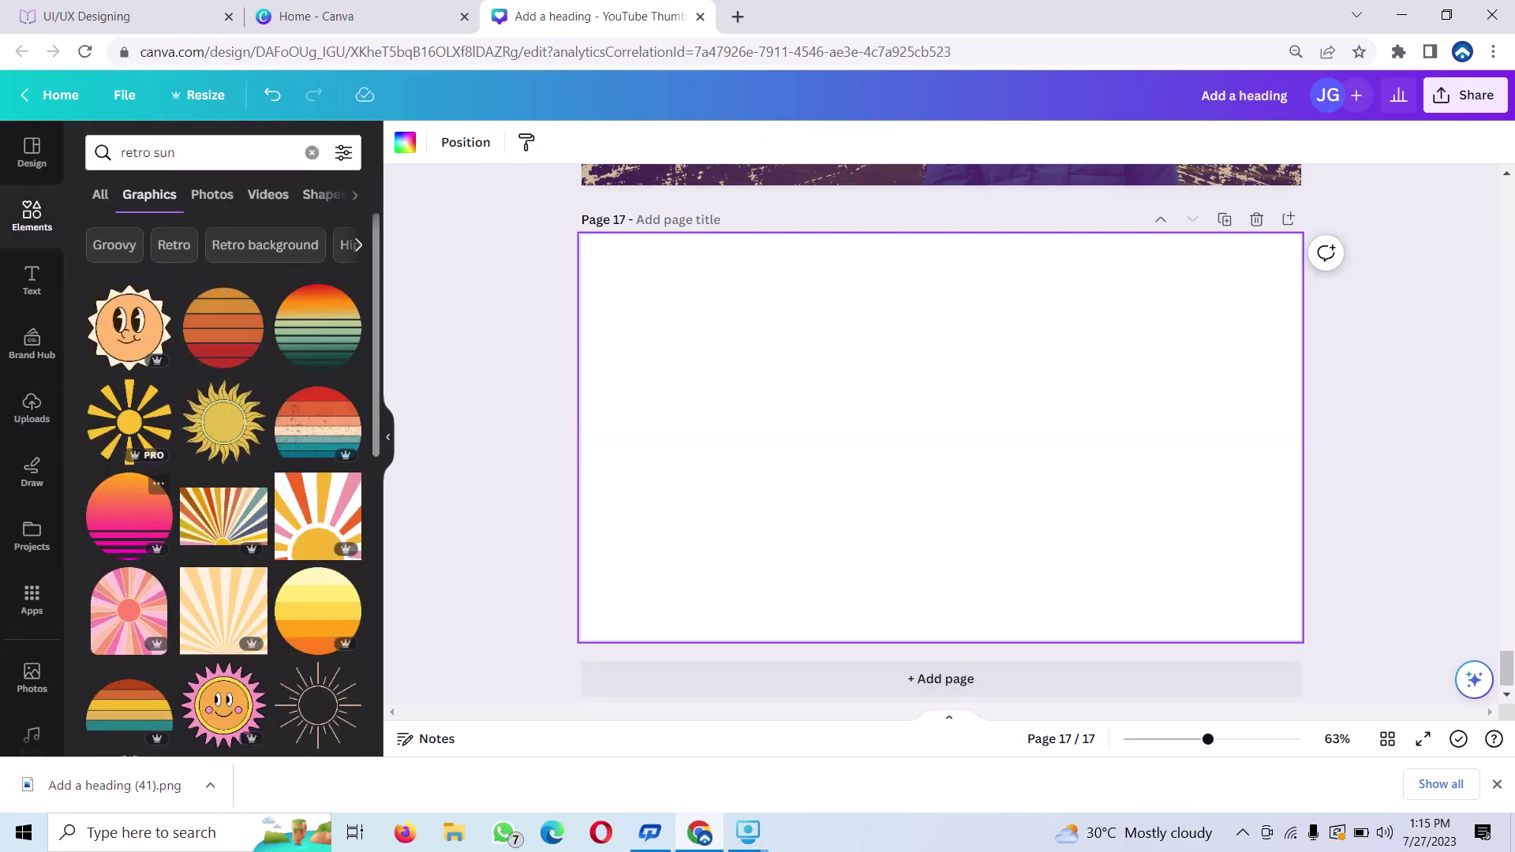
left_click(312, 152)
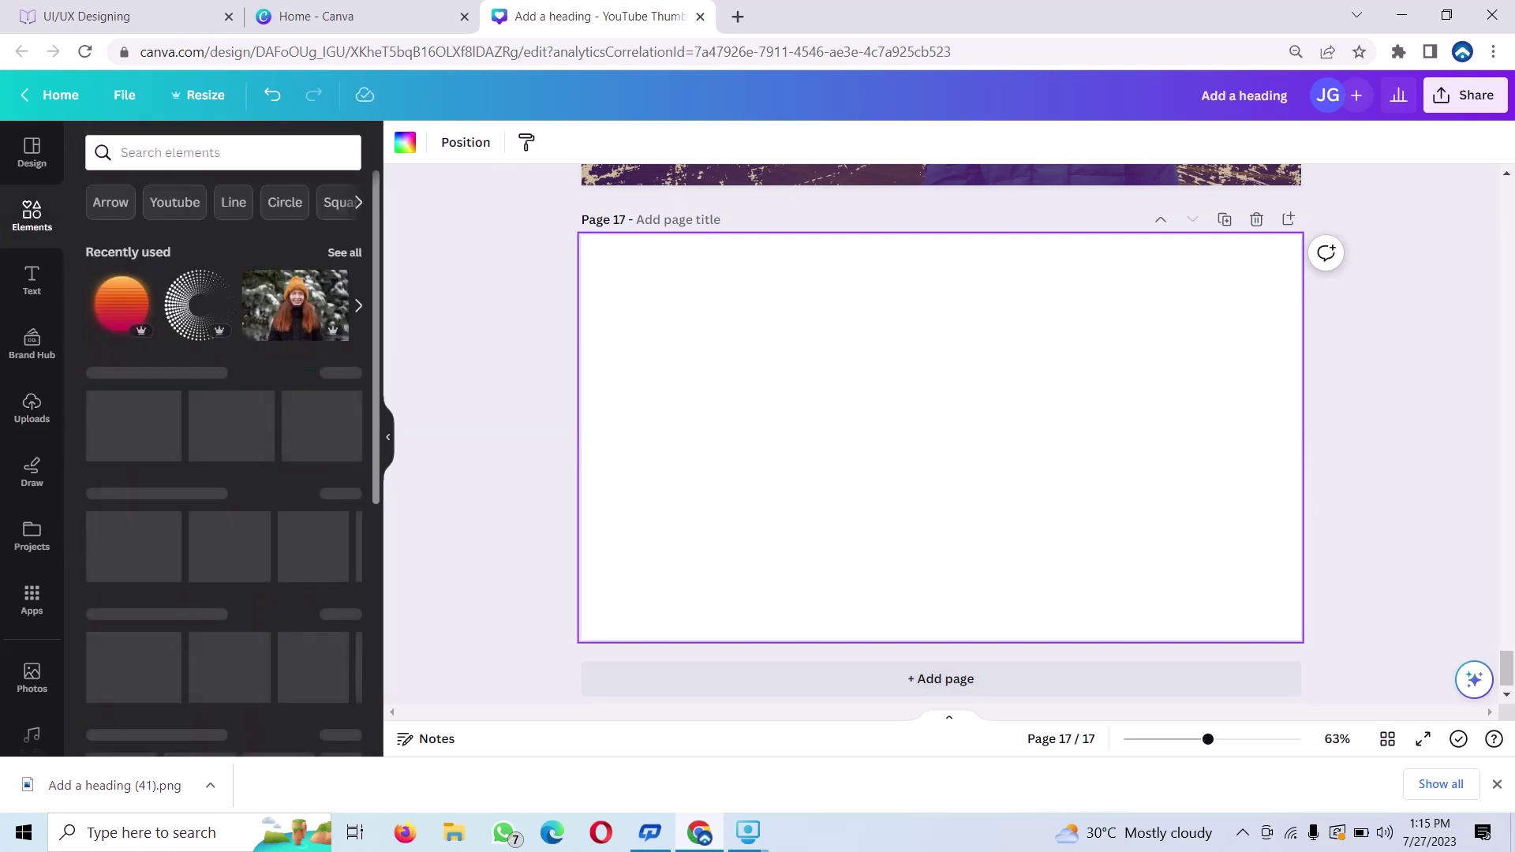
scroll(223, 442, "down", 3)
scroll(223, 442, "down", 2)
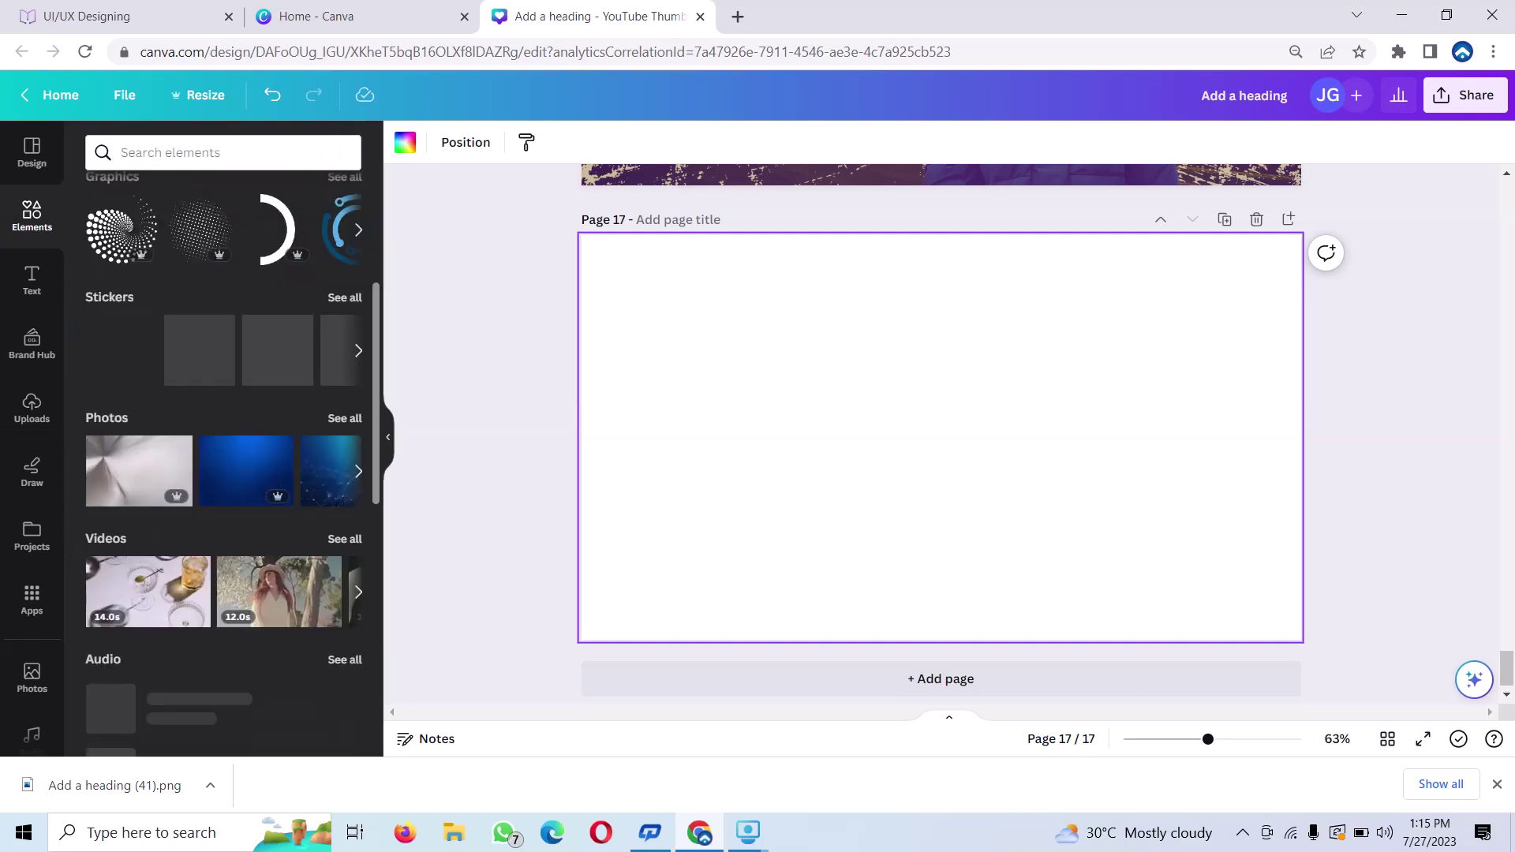
scroll(224, 442, "down", 1)
scroll(223, 442, "down", 2)
scroll(223, 442, "down", 3)
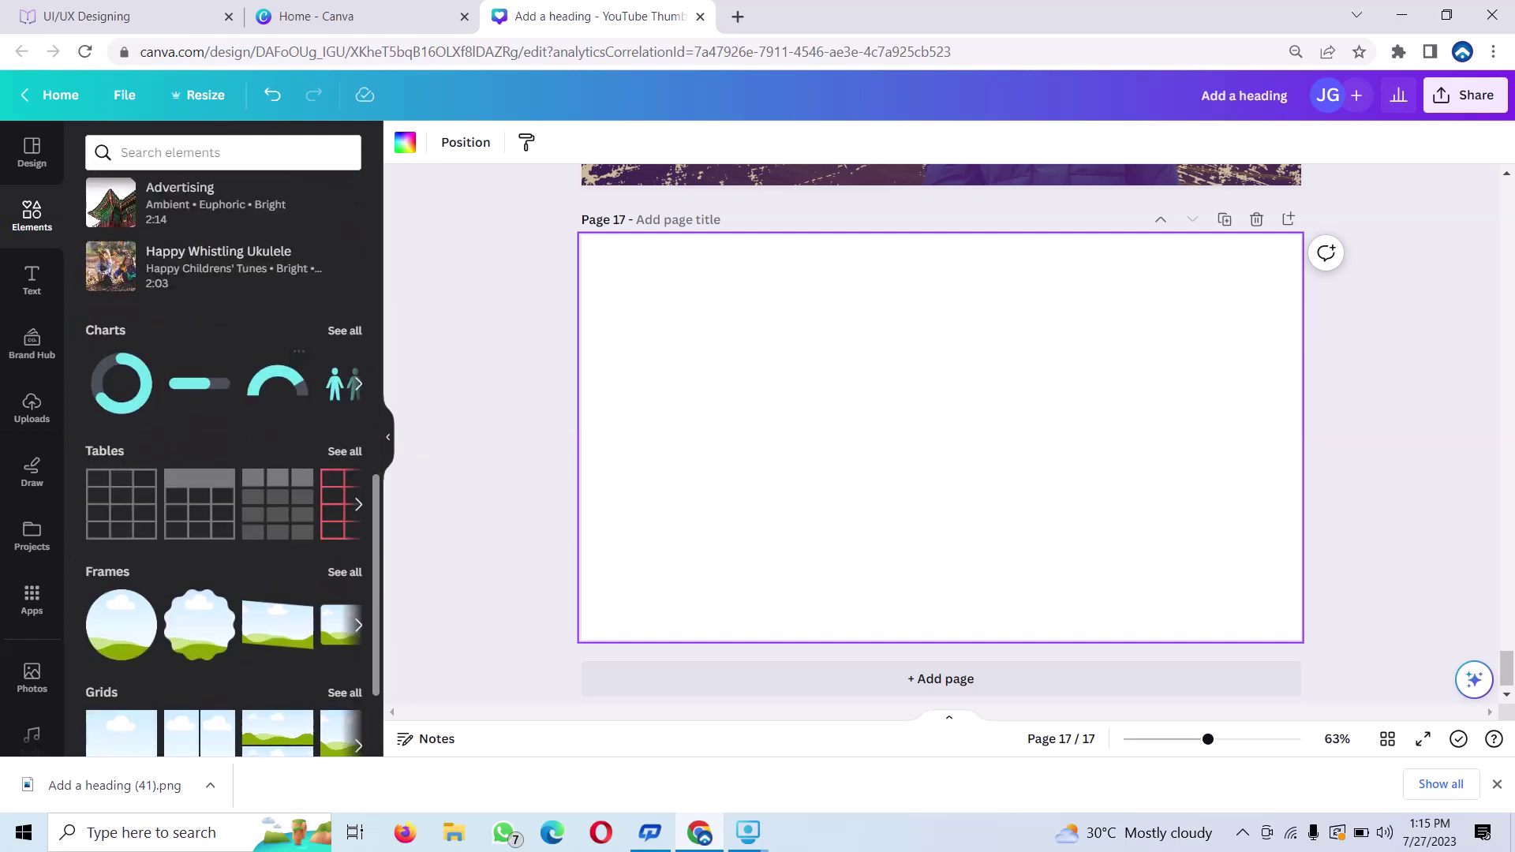
scroll(223, 442, "down", 1)
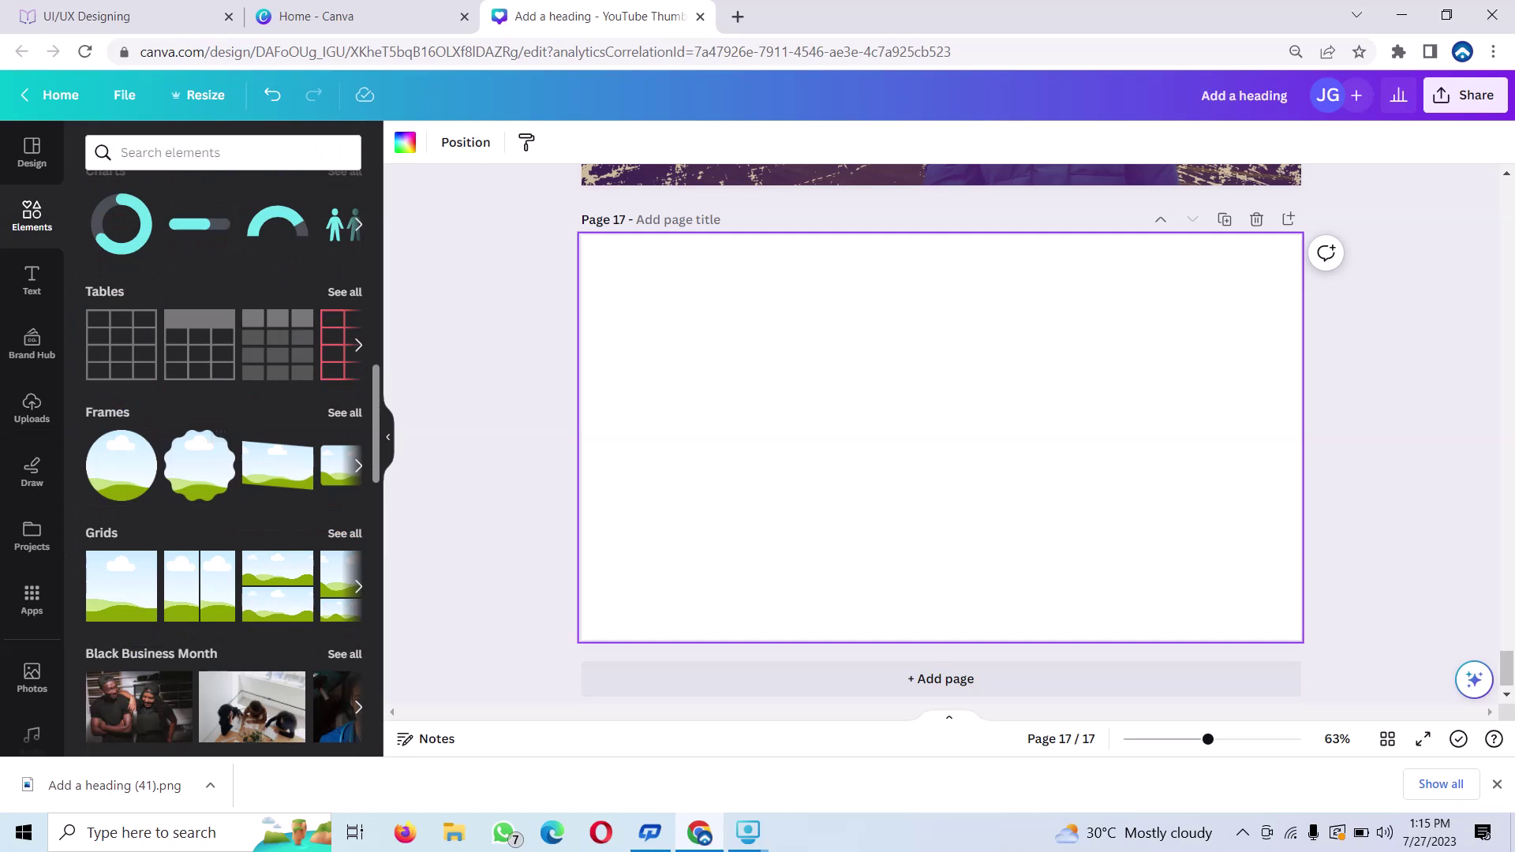
left_click(345, 413)
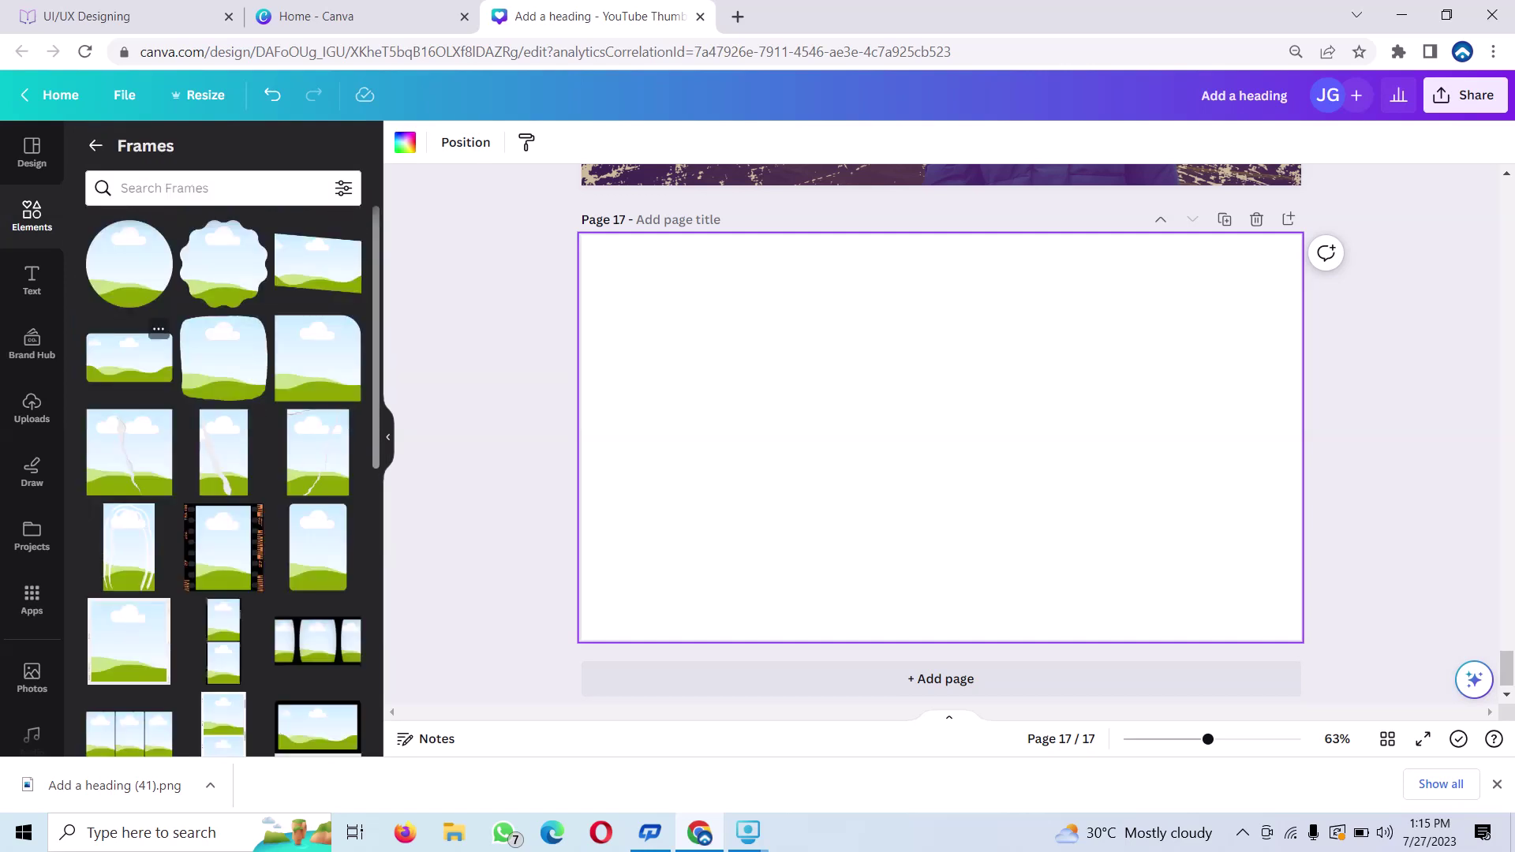
Stretch the landscape frame over all of page 17 and drop in the thumbnail PNG.
left_click(129, 357)
mouse_move(939, 437)
left_mouse_down()
mouse_move(815, 399)
mouse_move(759, 327)
left_mouse_up()
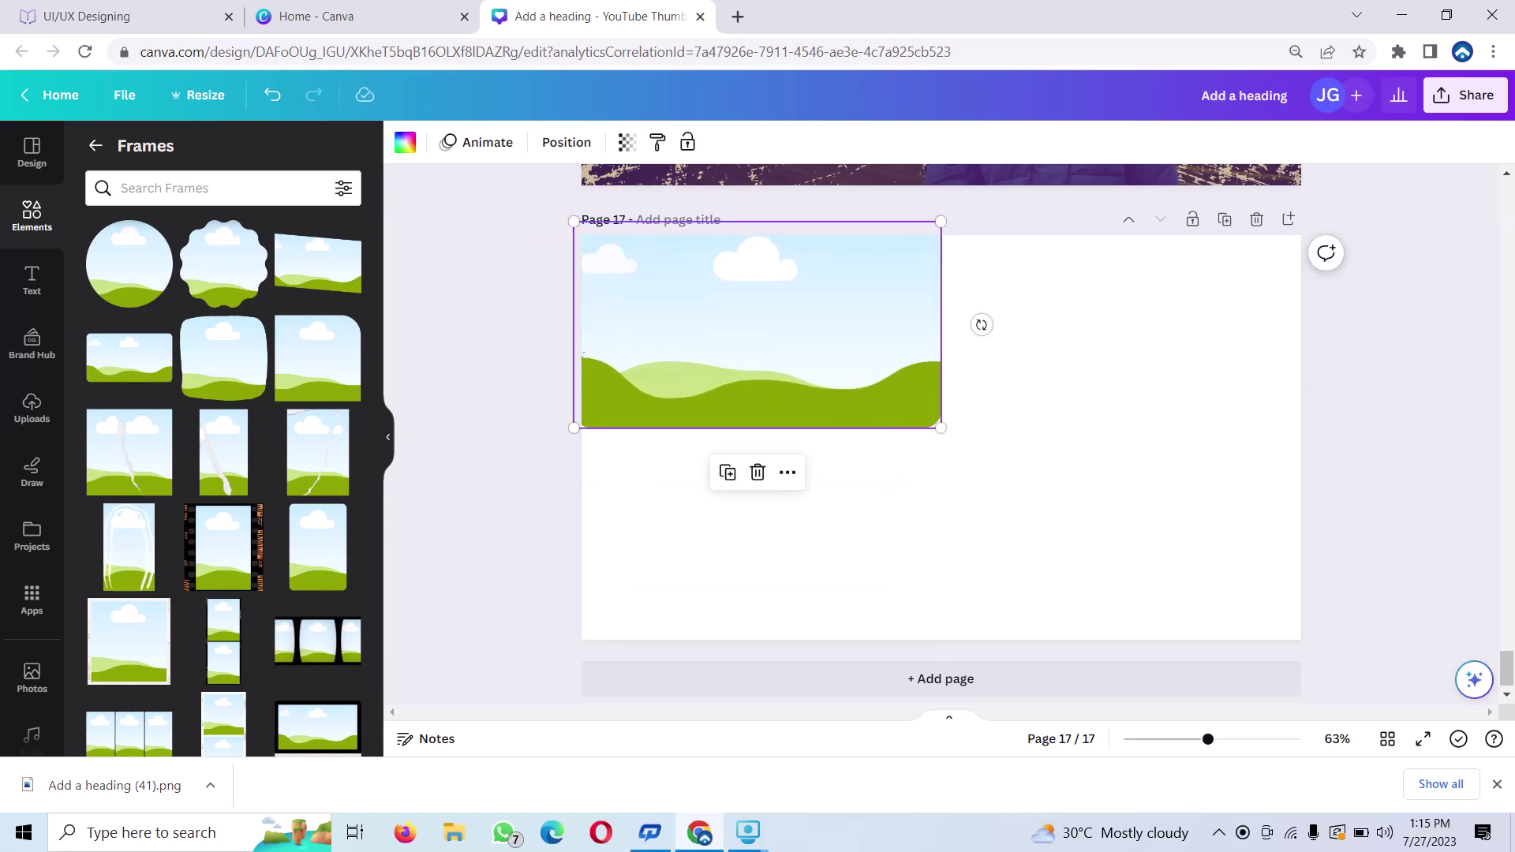
left_click_drag(941, 428, 1342, 654)
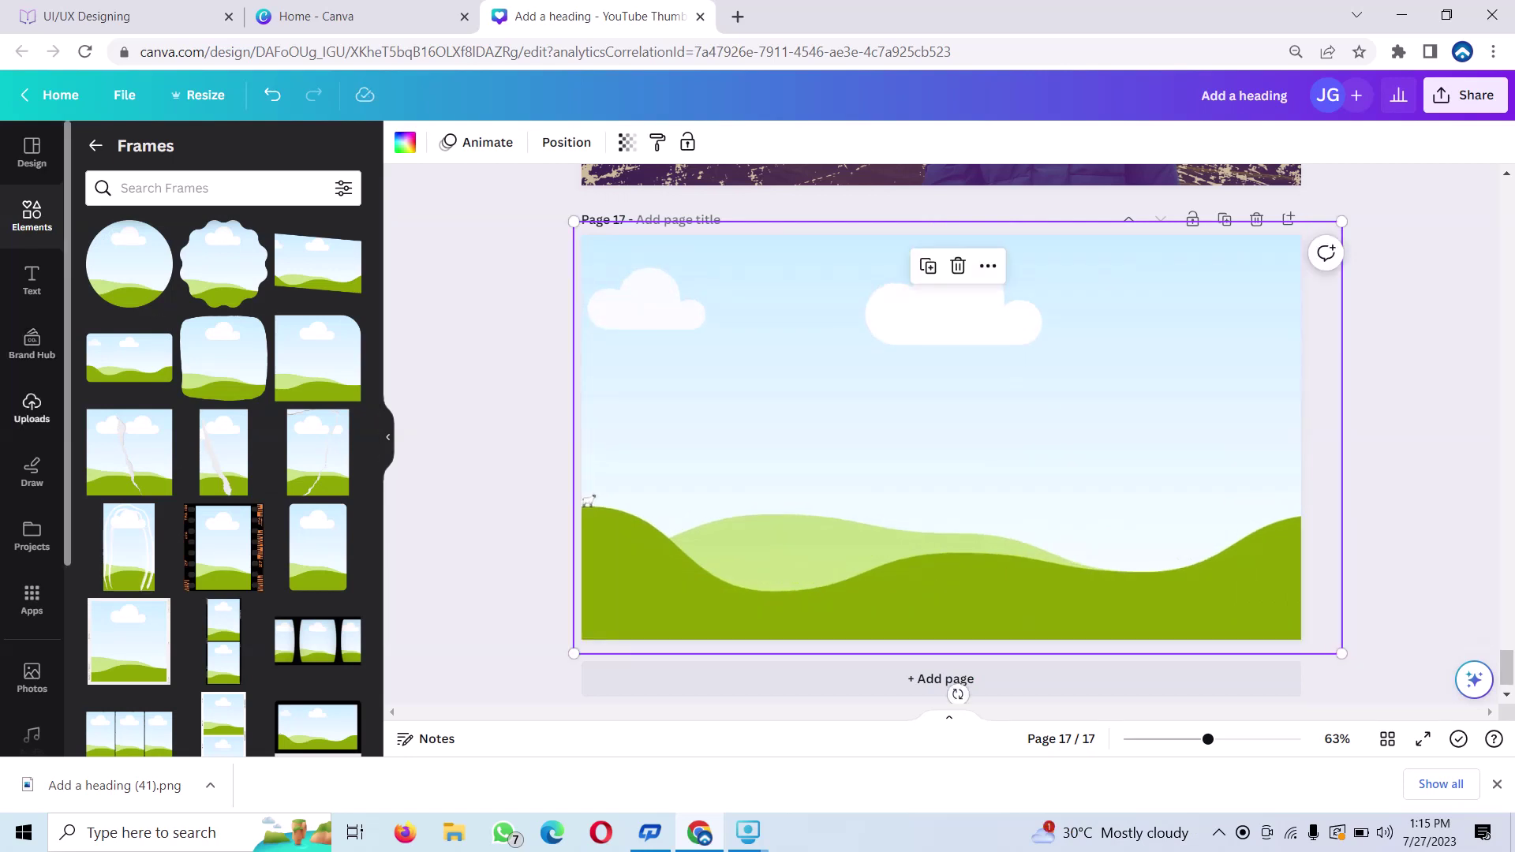
left_click(32, 408)
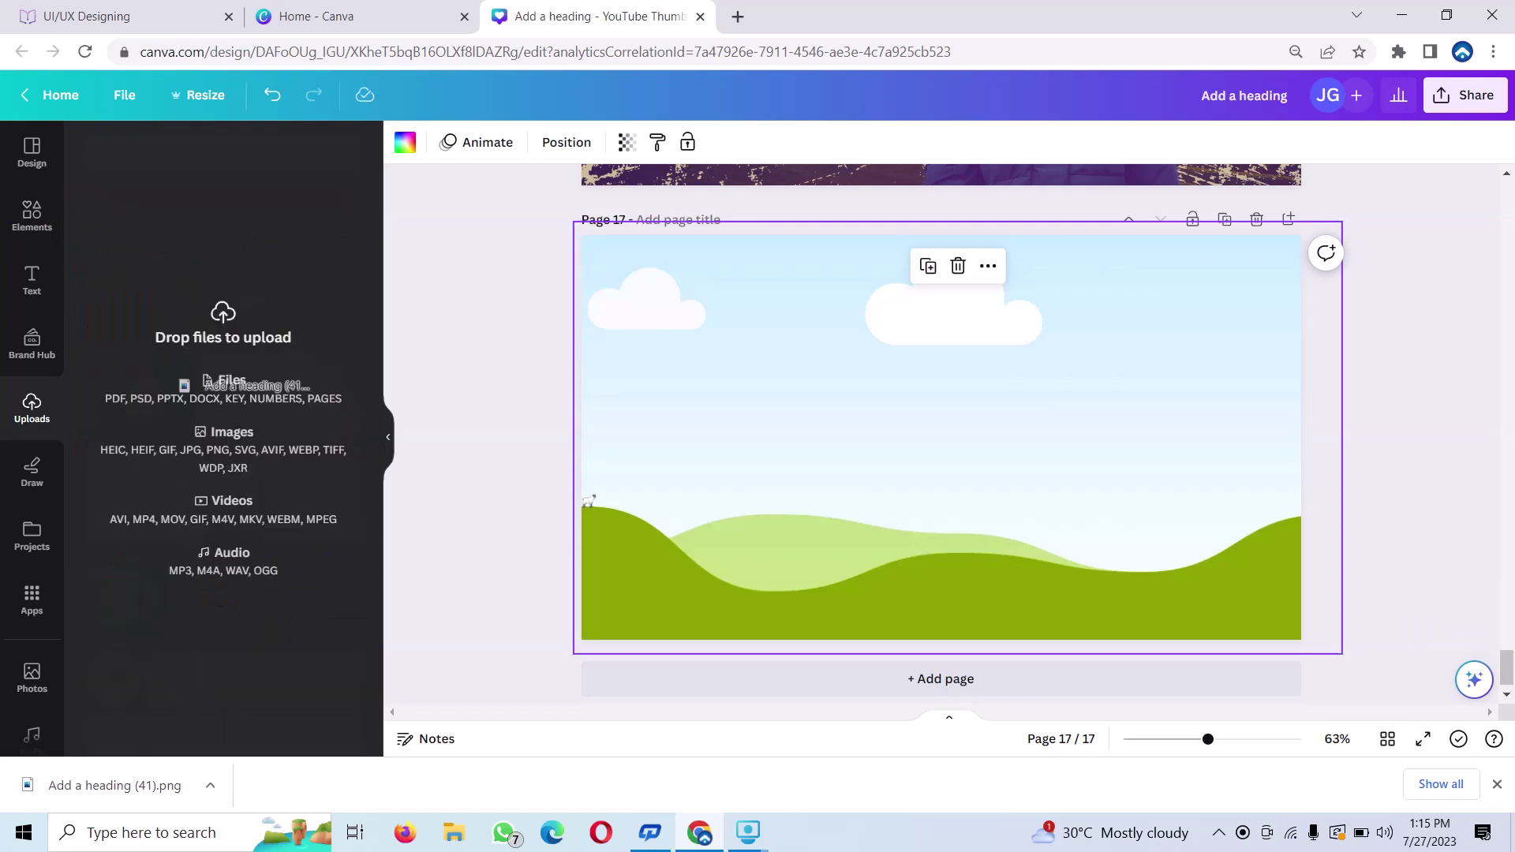
left_click_drag(119, 786, 223, 394)
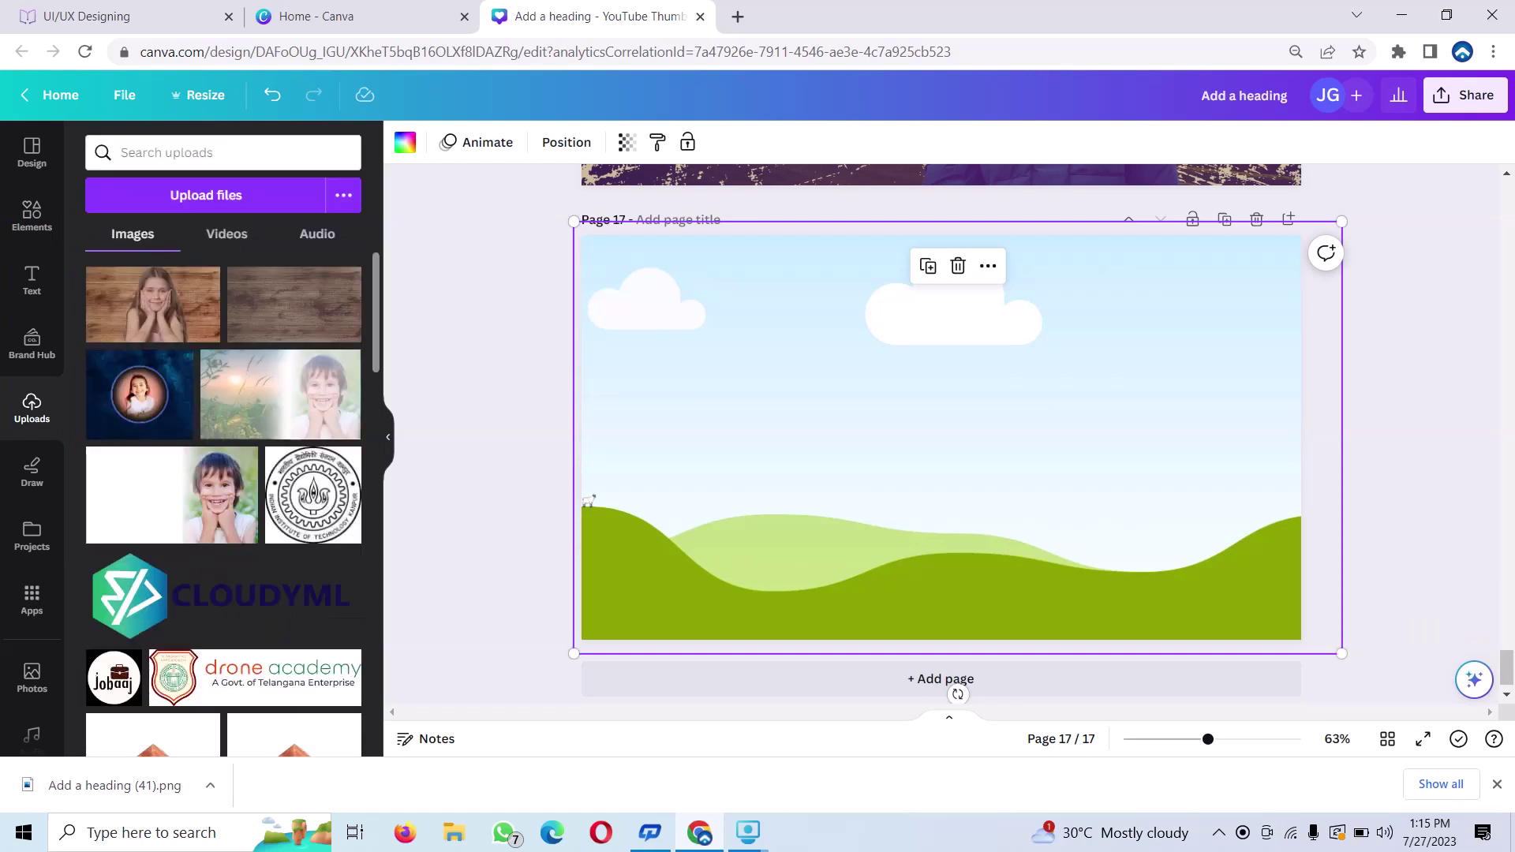